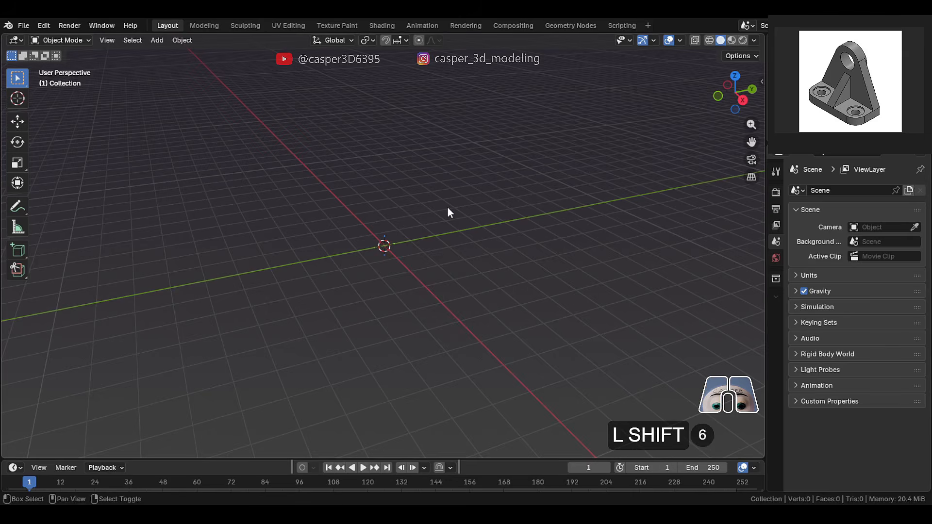
# Add a mesh plane at the world origin and scale it uniformly to about 0.555
pyautogui.hotkey('shift', 'a')
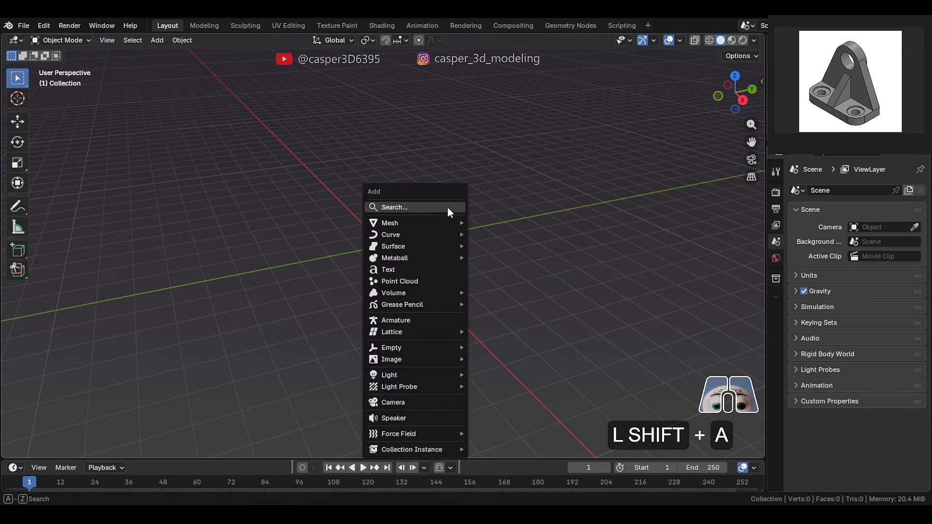
pyautogui.moveTo(431, 221)
pyautogui.click(504, 221)
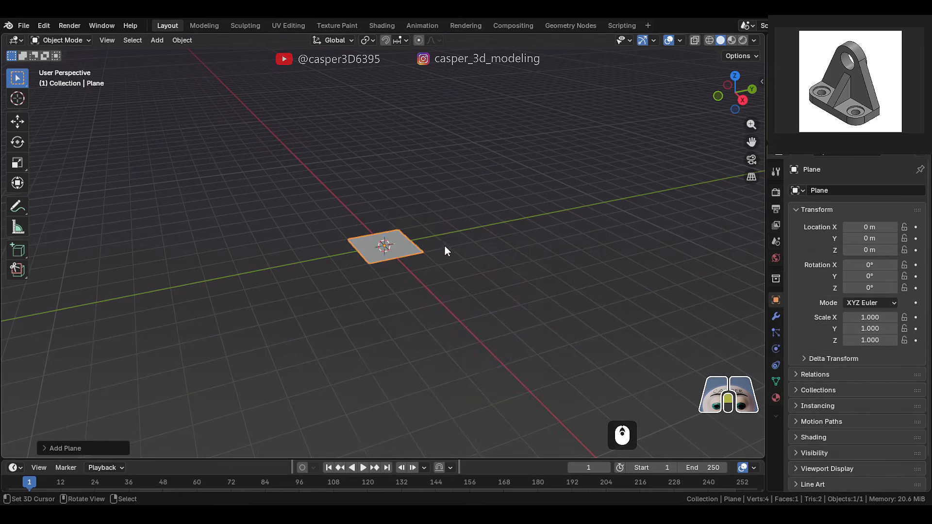
pyautogui.scroll(3, 497, 296)
pyautogui.scroll(3, 534, 310)
pyautogui.press('s')
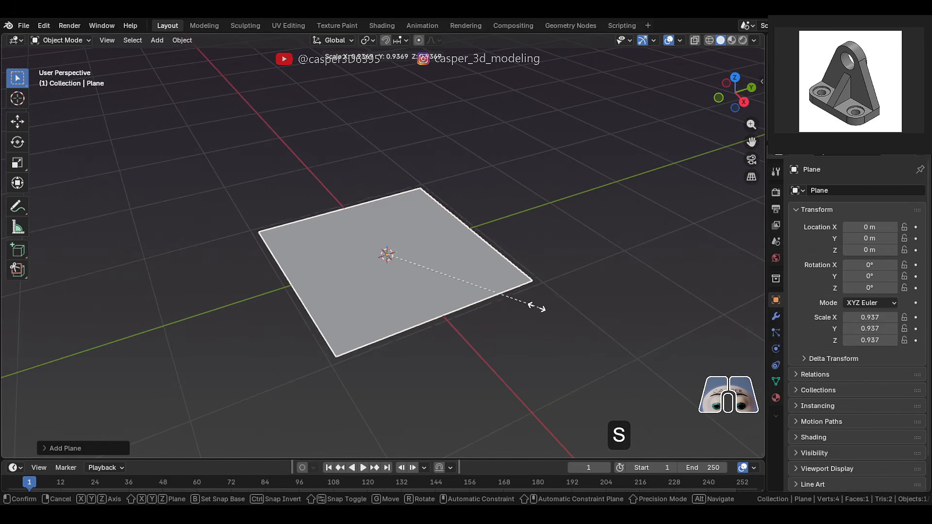
pyautogui.click(478, 280)
# Add two centred loop cuts crossing the plane, one along X and one along Y, dividing it into four quarters
pyautogui.press('Tab')
pyautogui.hotkey('ctrl', '3')
pyautogui.hotkey('ctrl', 'r')
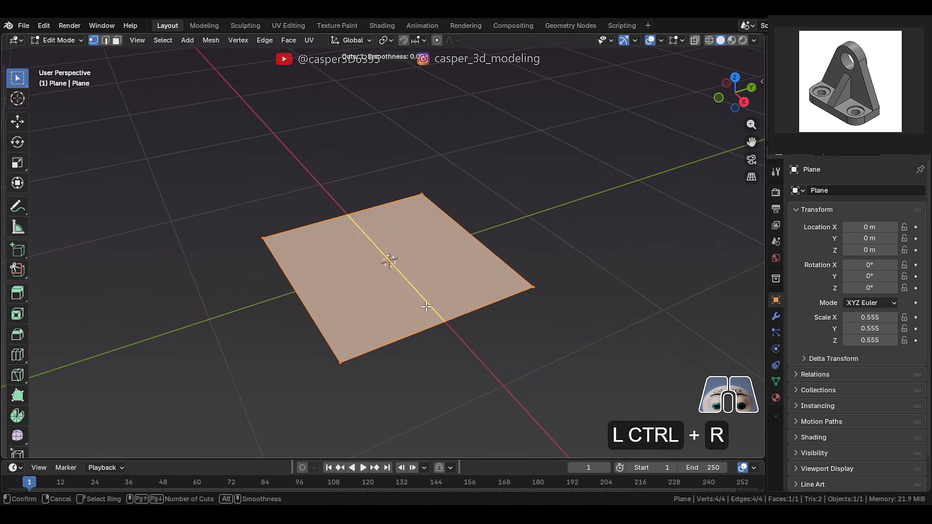
pyautogui.click(430, 305)
pyautogui.rightClick(430, 305)
pyautogui.hotkey('ctrl', 'r')
pyautogui.click(394, 270)
pyautogui.rightClick(394, 270)
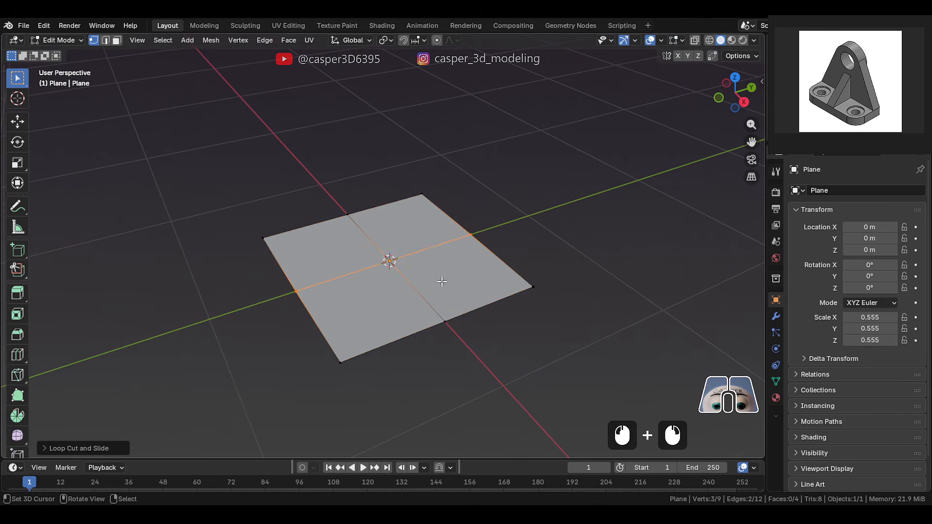
# Delete the two outer edges on the plane's positive Y side, leaving only the negative Y half
pyautogui.press('2')
pyautogui.keyDown('shift'); pyautogui.click(491, 219); pyautogui.keyUp('shift')
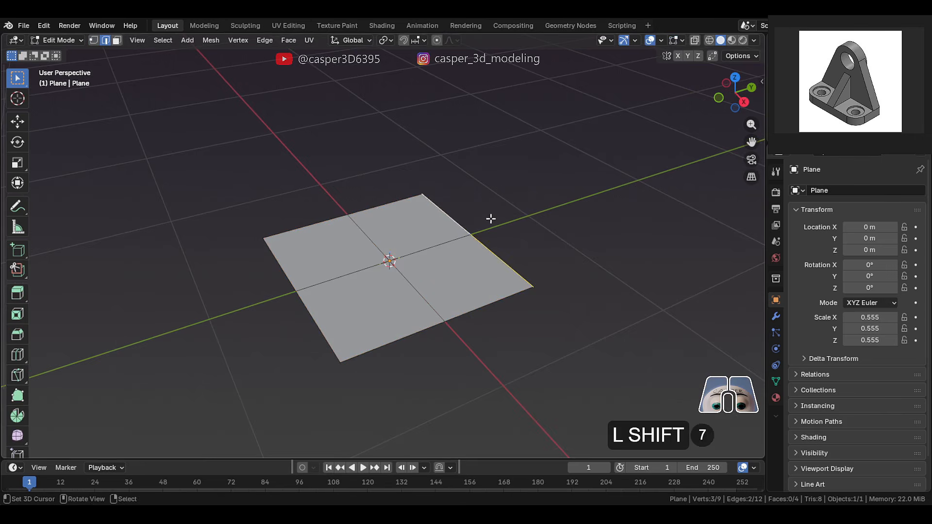
pyautogui.press('x')
pyautogui.click(490, 216)
pyautogui.press('Tab')
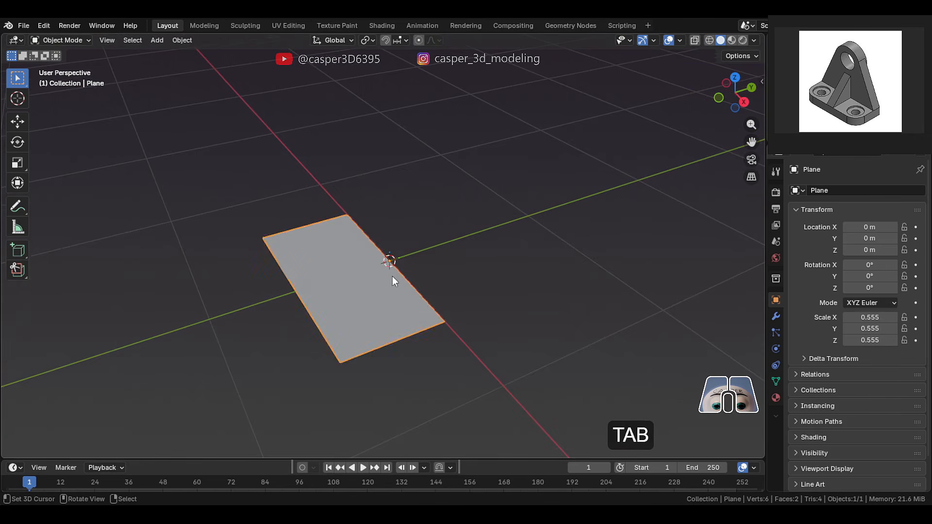
# Move the outer long edge of the remaining half plane along Y toward the X axis to narrow the base strip
pyautogui.moveTo(392, 276); pyautogui.dragTo(373, 301, button='middle')
pyautogui.press('Tab')
pyautogui.click(321, 319)
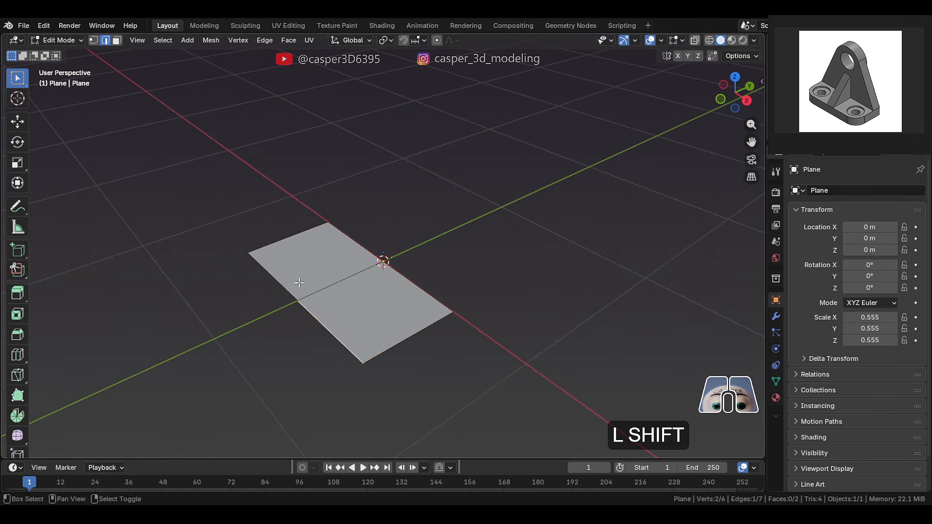
pyautogui.keyDown('shift'); pyautogui.click(321, 297); pyautogui.keyUp('shift')
pyautogui.press('g')
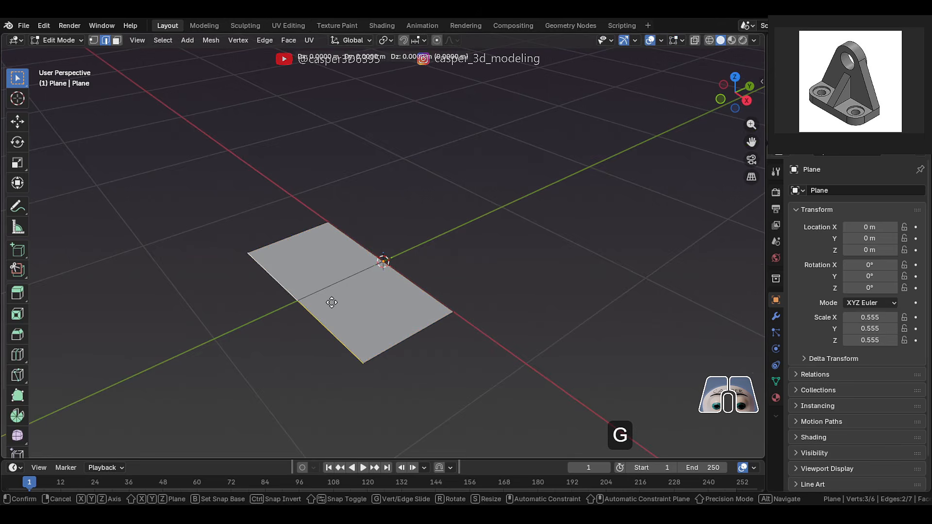
pyautogui.press('y')
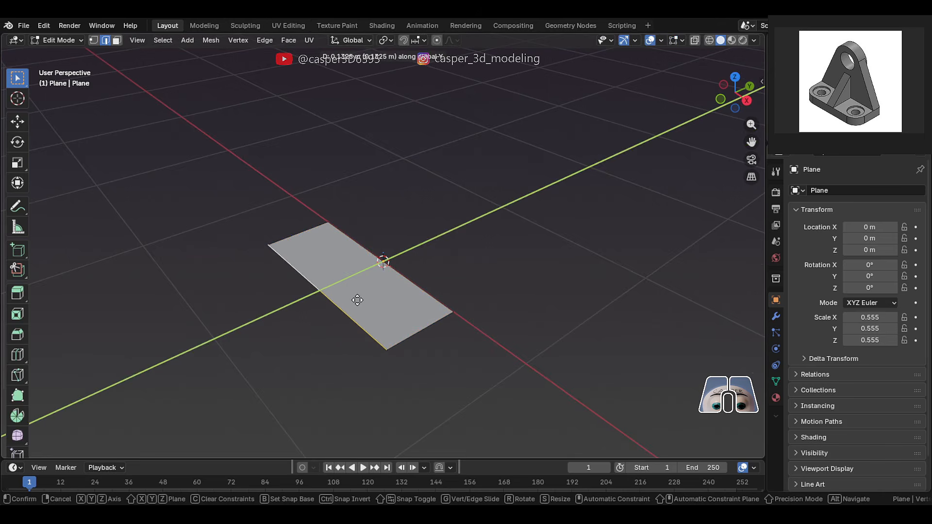
pyautogui.click(366, 300)
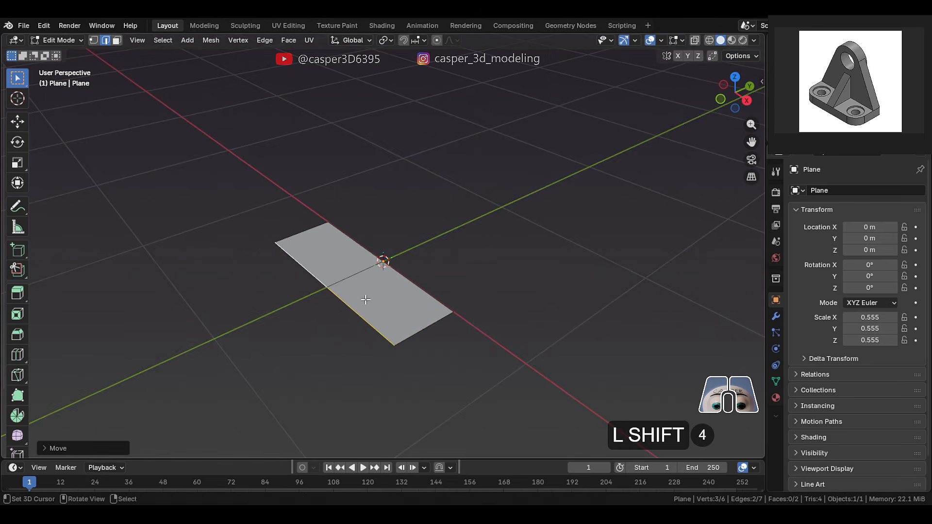
# Extrude the base strip's long edge on the X axis straight up along Z by about 0.9 m
pyautogui.moveTo(366, 300); pyautogui.dragTo(407, 278, button='middle')
pyautogui.press('e')
pyautogui.press('z')
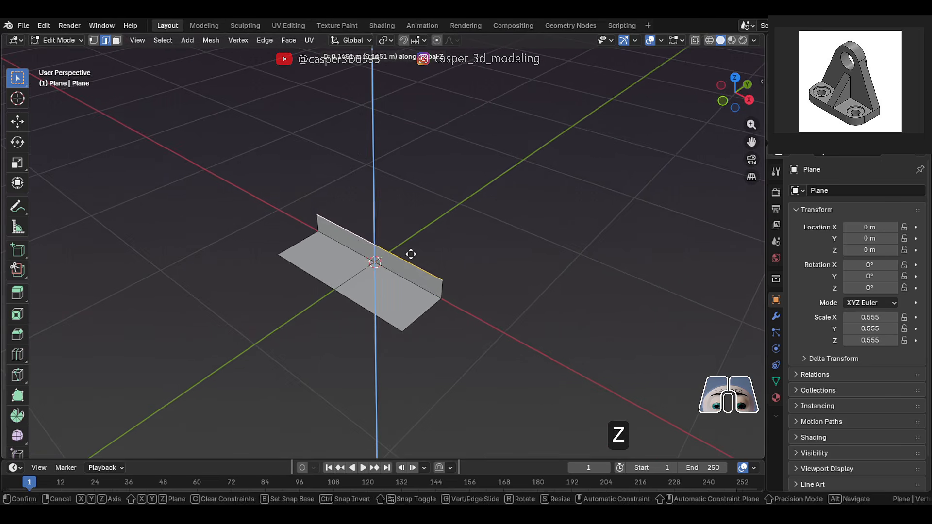
pyautogui.click(461, 147)
# Scale the upright wall's top edge along X to about 0.3, tapering the wall
pyautogui.moveTo(462, 147); pyautogui.dragTo(447, 216, button='middle')
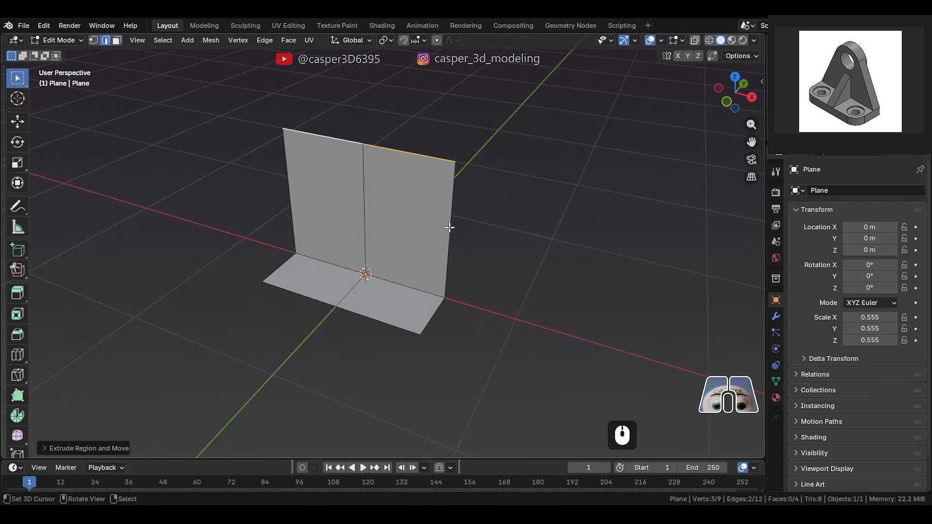
pyautogui.press('s')
pyautogui.press('x')
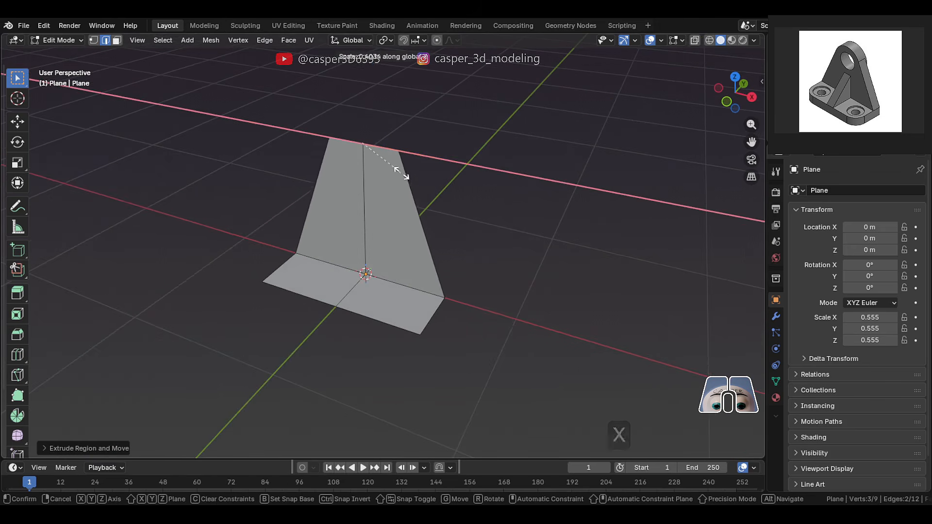
pyautogui.press('shift')
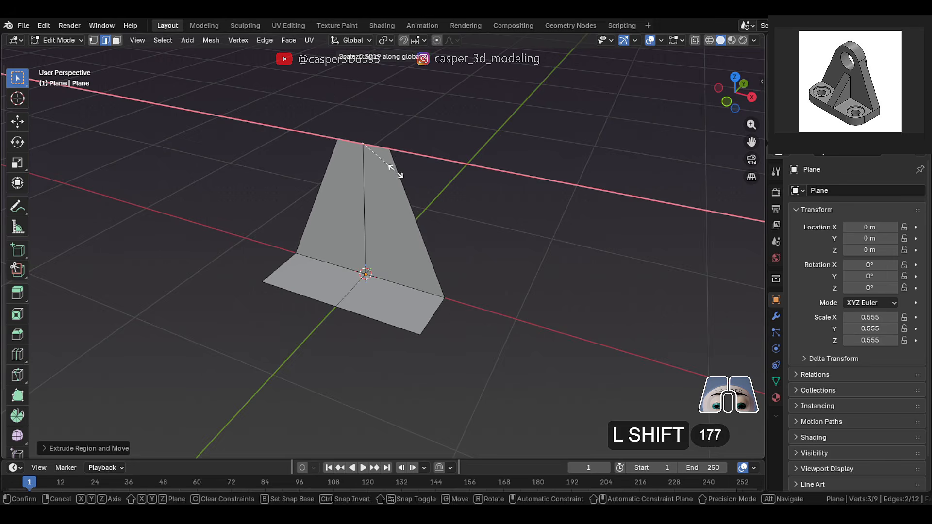
pyautogui.click(401, 201)
pyautogui.moveTo(401, 201)
pyautogui.mouseDown(button='middle')
pyautogui.moveTo(410, 202)
pyautogui.moveTo(391, 200)
pyautogui.mouseUp(button='middle')
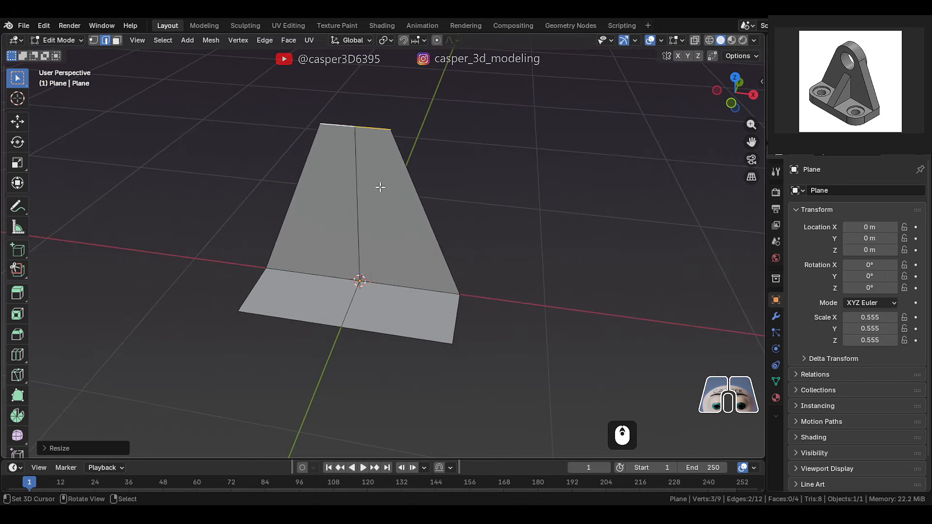
# Try to round the wall's two top corner vertices with a two-segment vertex bevel, using Clamp Overlap
pyautogui.press('1')
pyautogui.click(321, 125)
pyautogui.keyDown('shift'); pyautogui.click(390, 130); pyautogui.keyUp('shift')
pyautogui.moveTo(390, 130); pyautogui.dragTo(363, 150, button='middle')
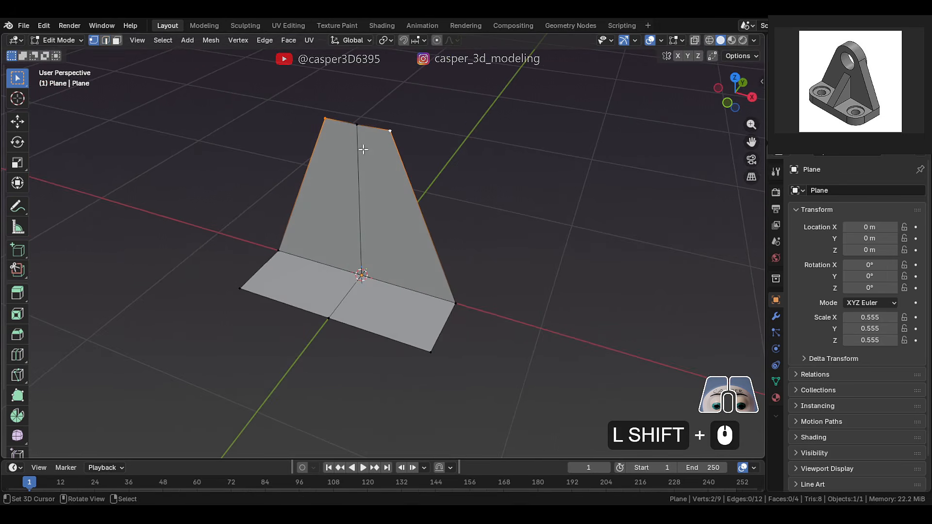
pyautogui.hotkey('ctrl', 'shift', 'b')
pyautogui.scroll(1, 459, 196)
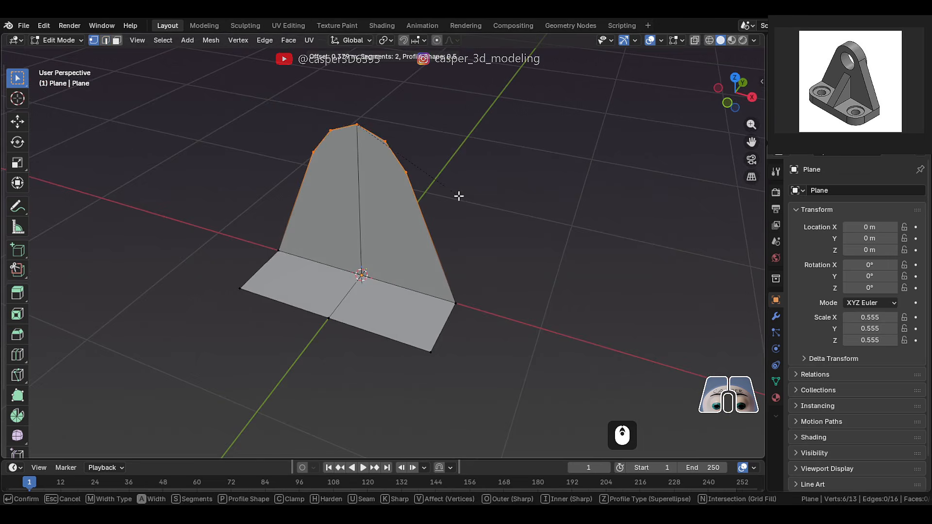
pyautogui.click(528, 285)
pyautogui.click(51, 449)
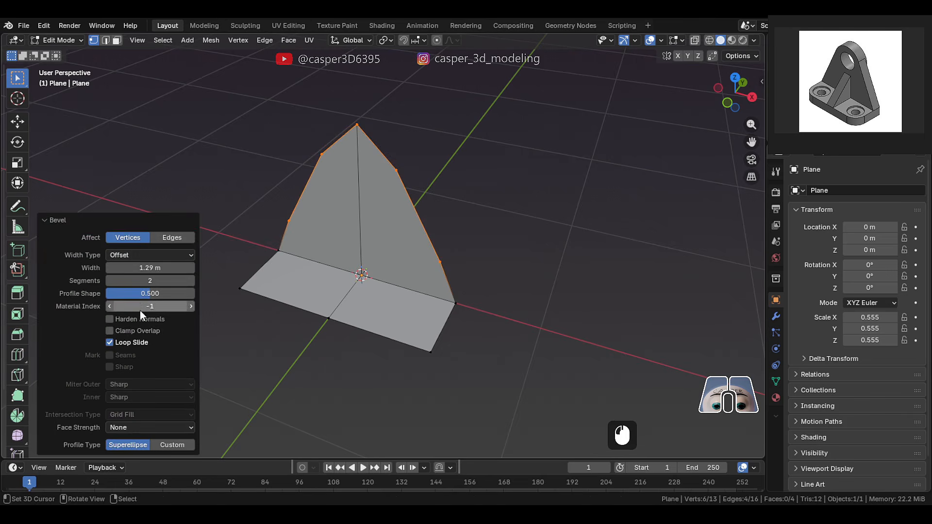
pyautogui.click(109, 331)
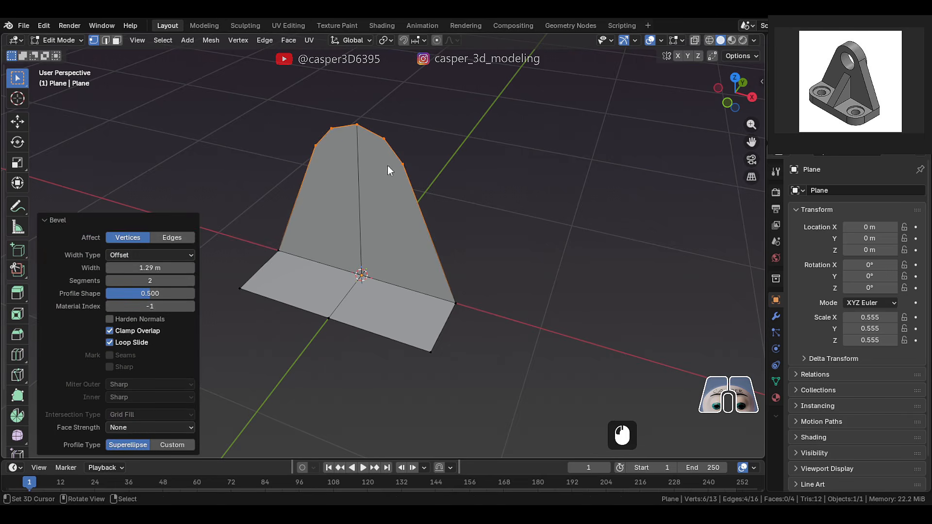
# Undo the vertex bevel on the wall's two top corners
pyautogui.moveTo(380, 198); pyautogui.dragTo(392, 226, button='middle')
pyautogui.press('Tab')
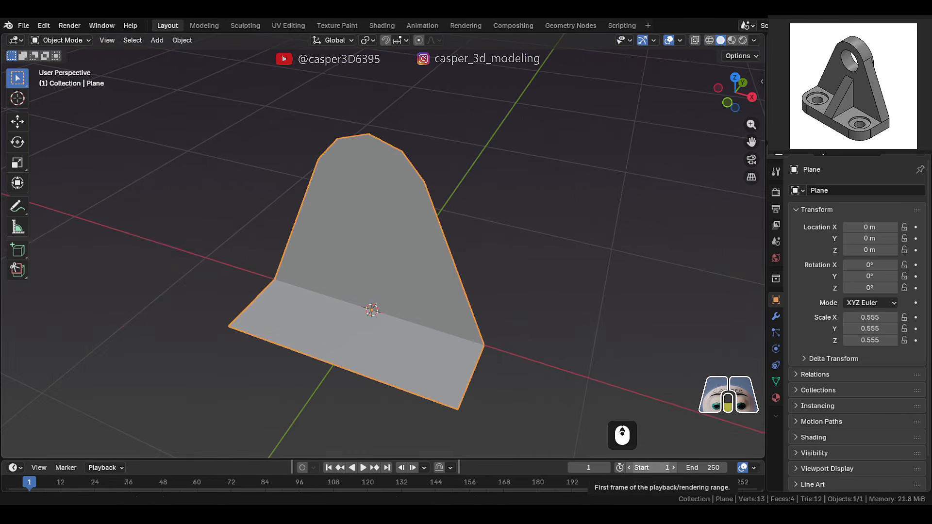
pyautogui.click(850, 60)
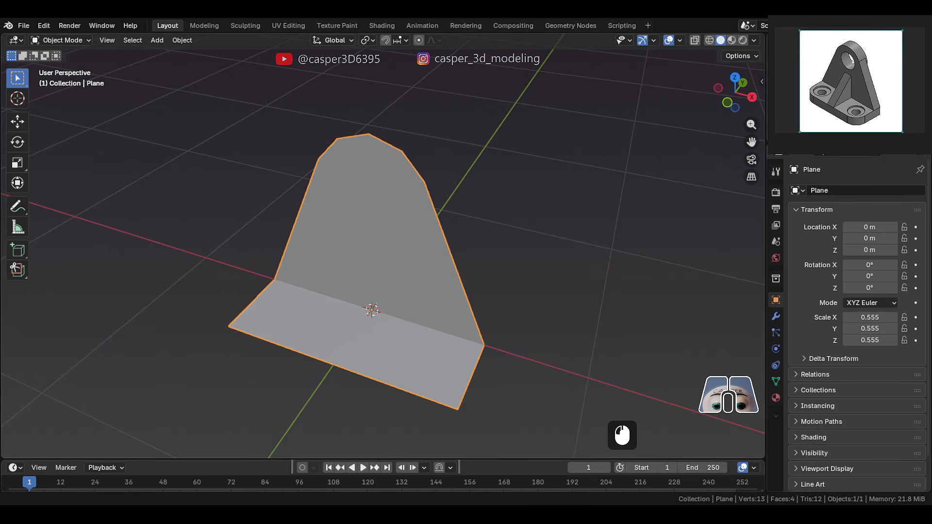
pyautogui.press('Tab')
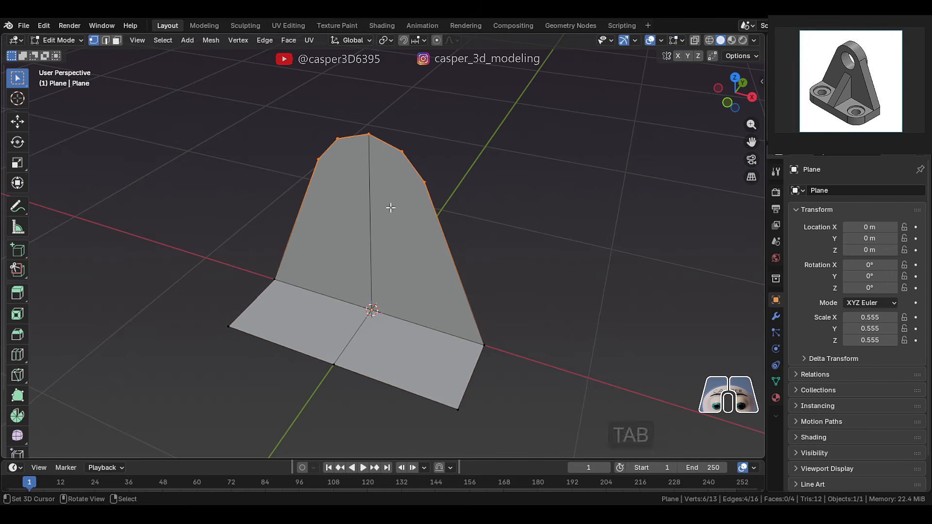
pyautogui.hotkey('ctrl', 'z')
pyautogui.hotkey('ctrl', 'z')
pyautogui.hotkey('ctrl', 'z')
pyautogui.hotkey('ctrl', 'z')
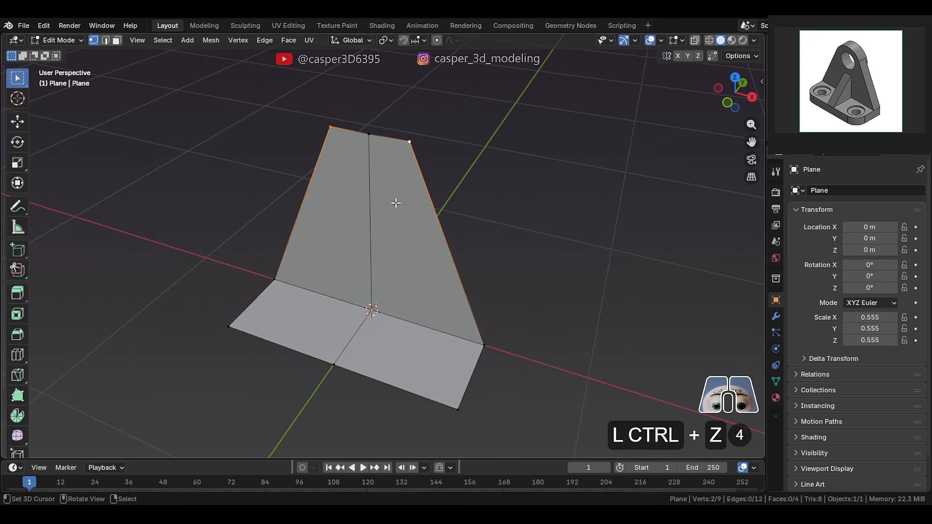
# Snap the 3D cursor to the middle vertex of the wall's top edge
pyautogui.moveTo(396, 203)
pyautogui.mouseDown(button='middle')
pyautogui.moveTo(410, 202)
pyautogui.moveTo(406, 218)
pyautogui.mouseUp(button='middle')
pyautogui.click(374, 170)
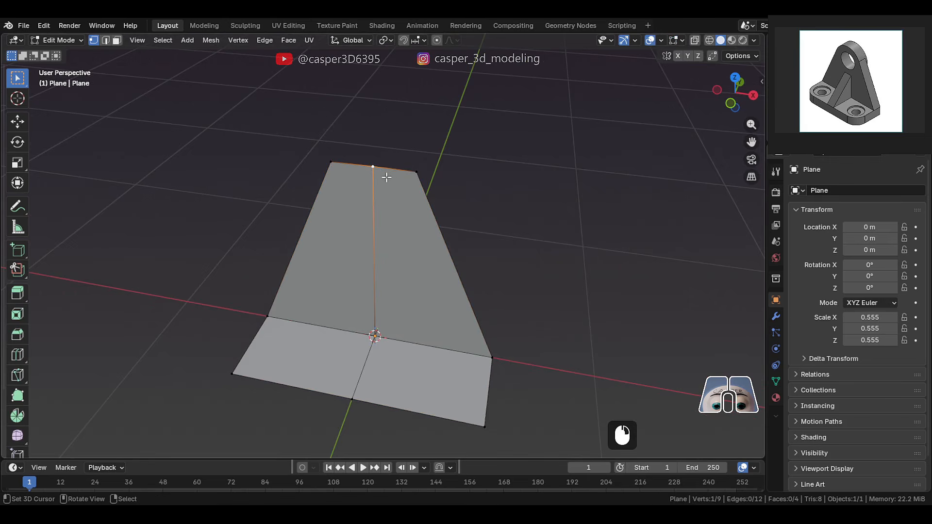
pyautogui.hotkey('shift', 's')
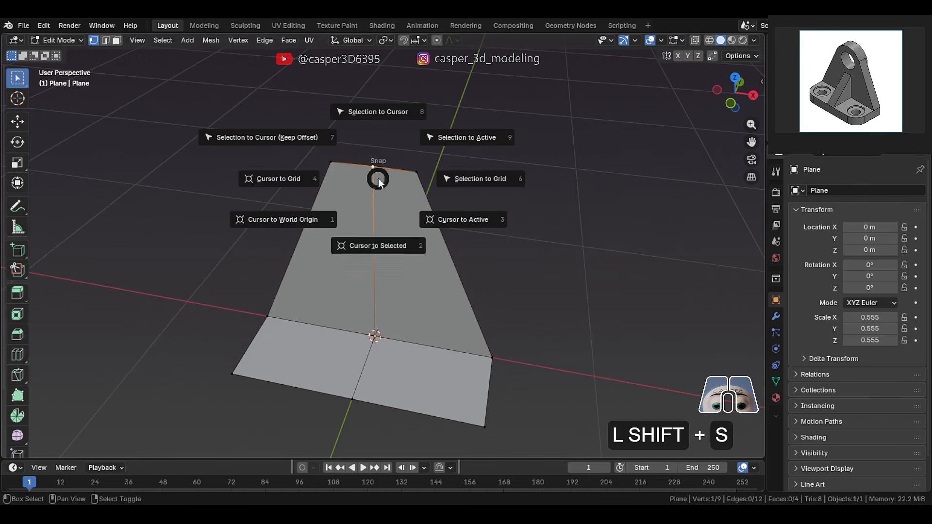
pyautogui.click(377, 232)
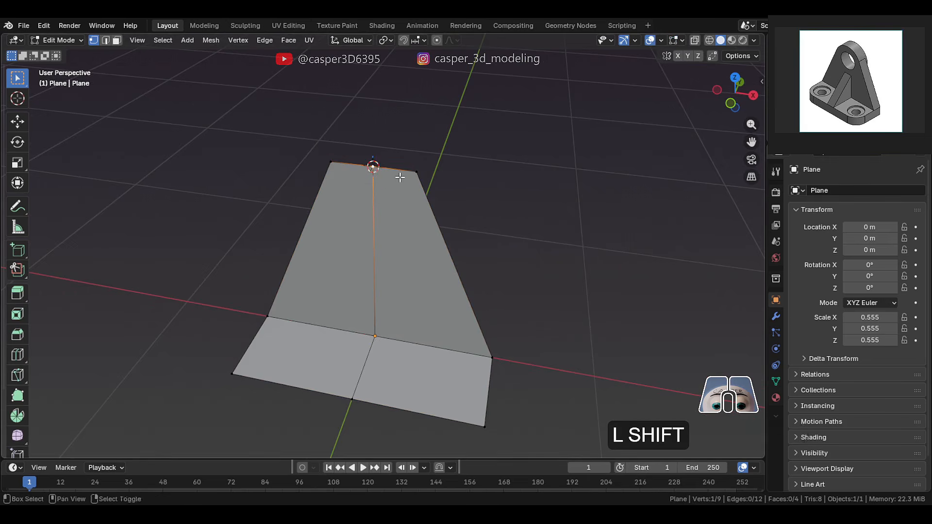
# Add a 16-vertex mesh circle at the 3D cursor within the same mesh
pyautogui.hotkey('shift', 'a')
pyautogui.click(366, 197)
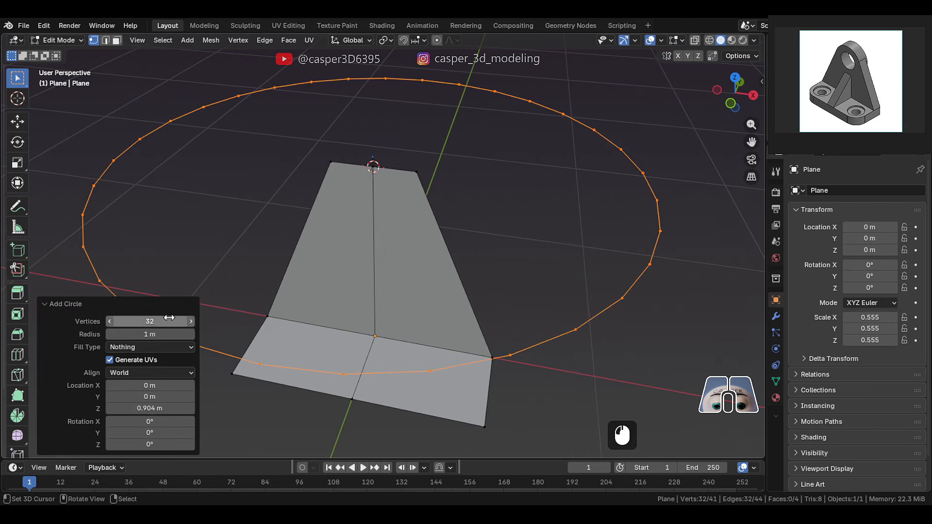
pyautogui.click(174, 319)
pyautogui.write('16')
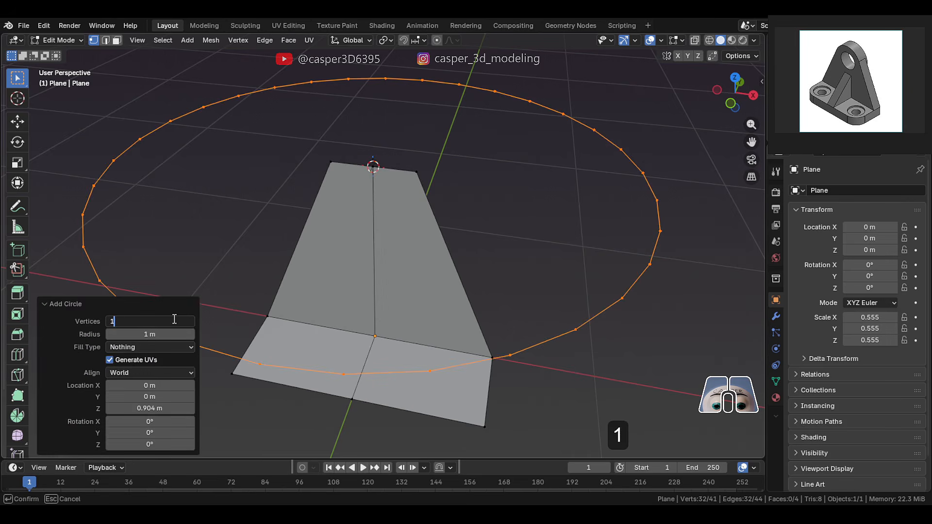
pyautogui.press('Return')
# Rotate the circle 90° about X and scale it to about 0.185 so it roughly spans the wall's top edge
pyautogui.press('r')
pyautogui.press('x')
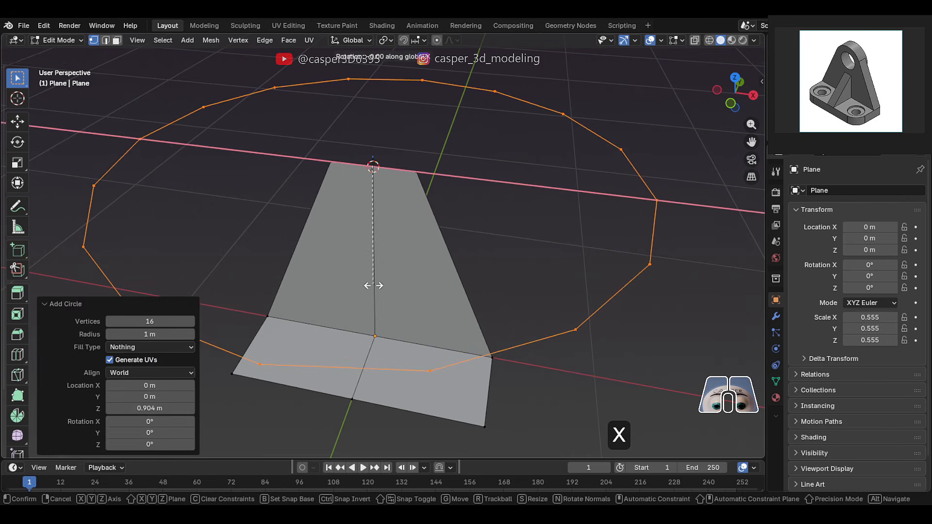
pyautogui.press('9')
pyautogui.press('0')
pyautogui.press('Return')
pyautogui.press('s')
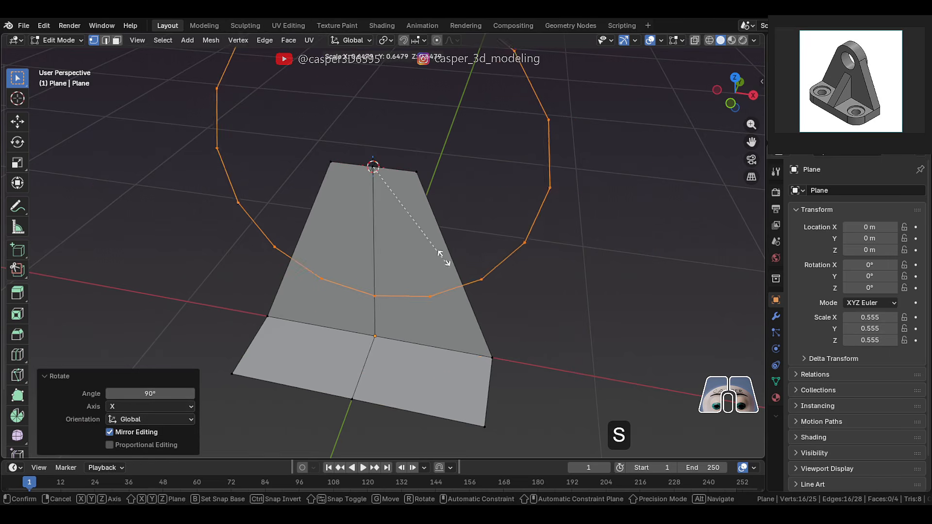
pyautogui.click(397, 185)
# Make the circle's topmost vertex the active one, and set snapping to the Vertex target with Active as the snap base
pyautogui.keyDown('shift'); pyautogui.moveTo(386, 173); pyautogui.dragTo(395, 194, button='middle'); pyautogui.keyUp('shift')
pyautogui.scroll(2, 391, 194)
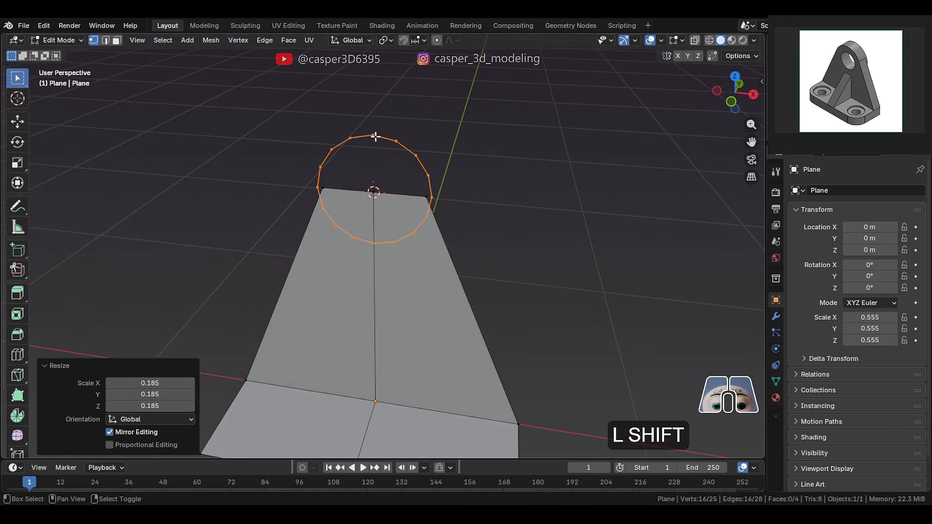
pyautogui.keyDown('shift'); pyautogui.click(374, 140); pyautogui.keyUp('shift')
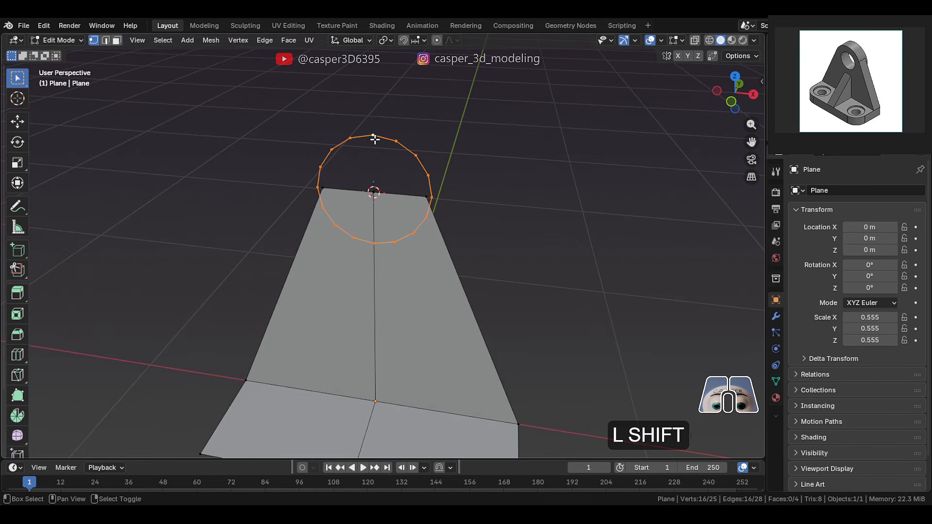
pyautogui.click(425, 40)
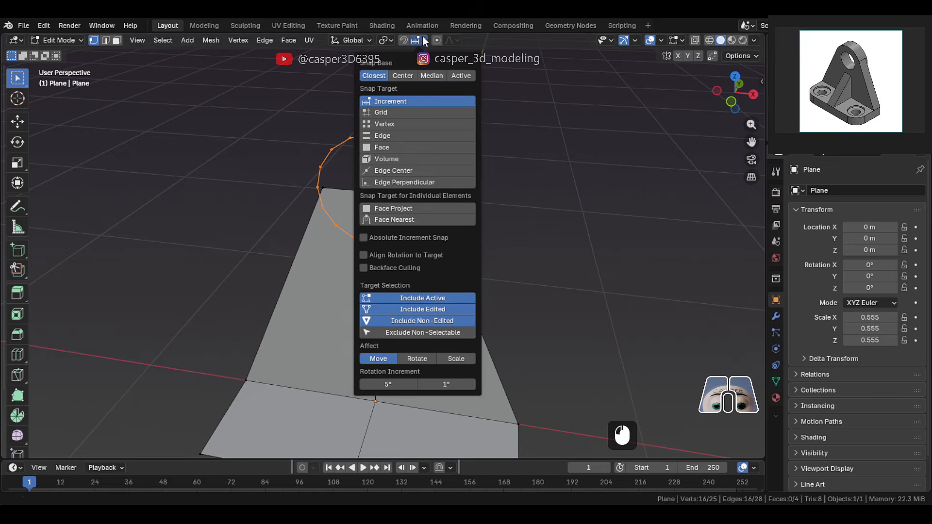
pyautogui.click(394, 122)
pyautogui.click(470, 75)
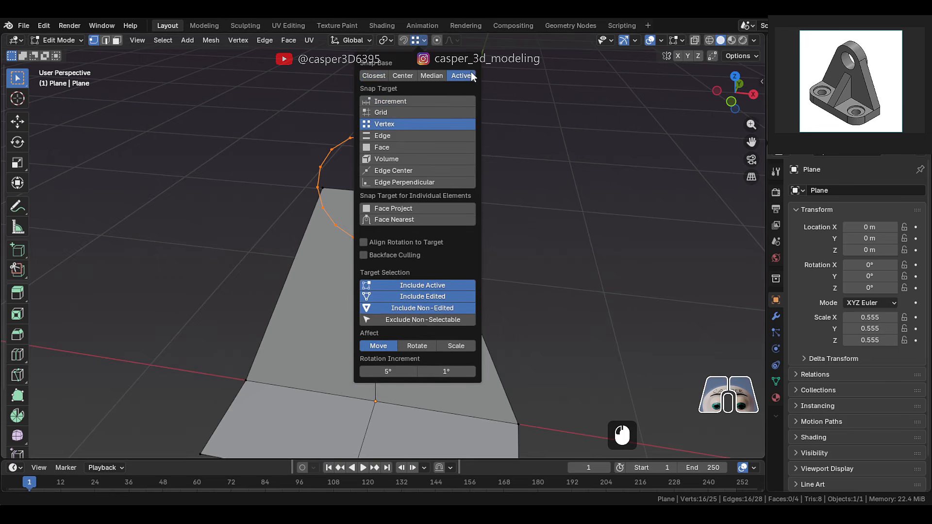
# Move the circle down along Z so its topmost vertex snaps to the middle vertex of the wall's top edge
pyautogui.rightClick(503, 110)
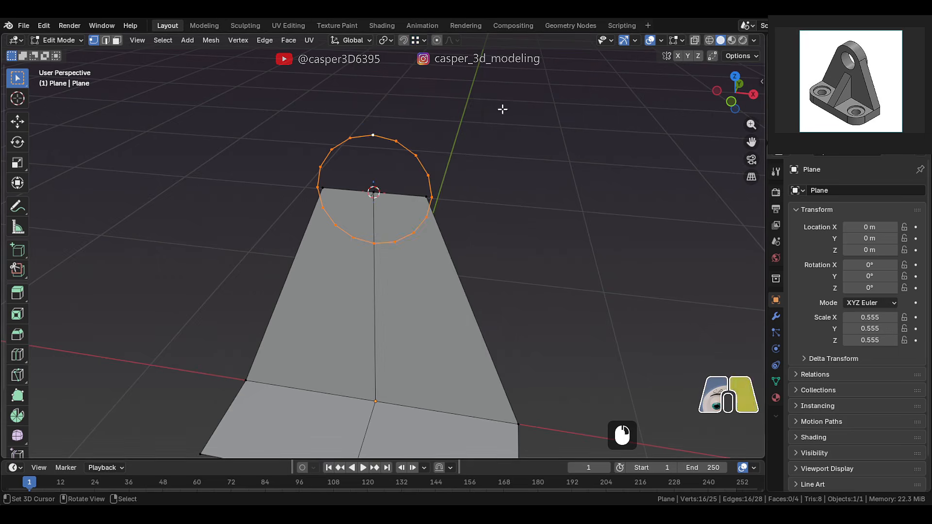
pyautogui.press('g')
pyautogui.press('z')
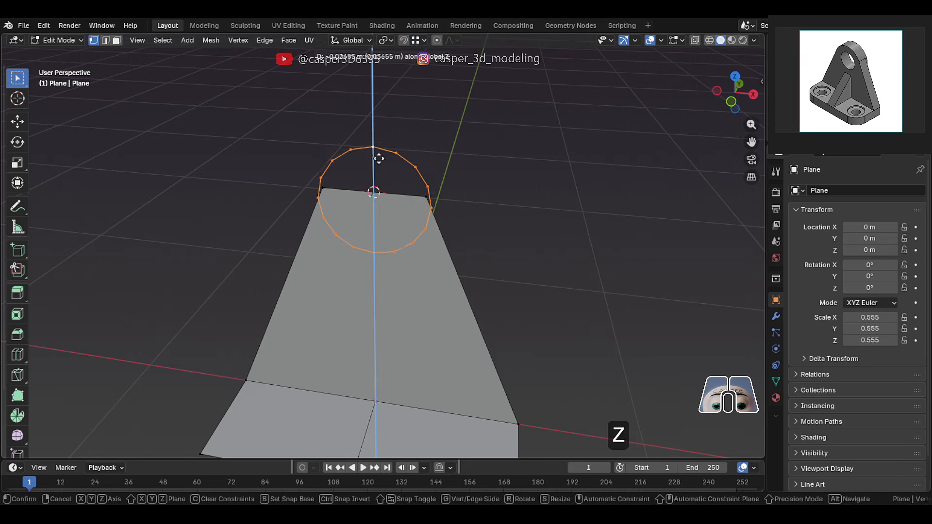
pyautogui.press('ctrl')
pyautogui.click(374, 190)
pyautogui.moveTo(374, 191); pyautogui.dragTo(410, 185, button='middle')
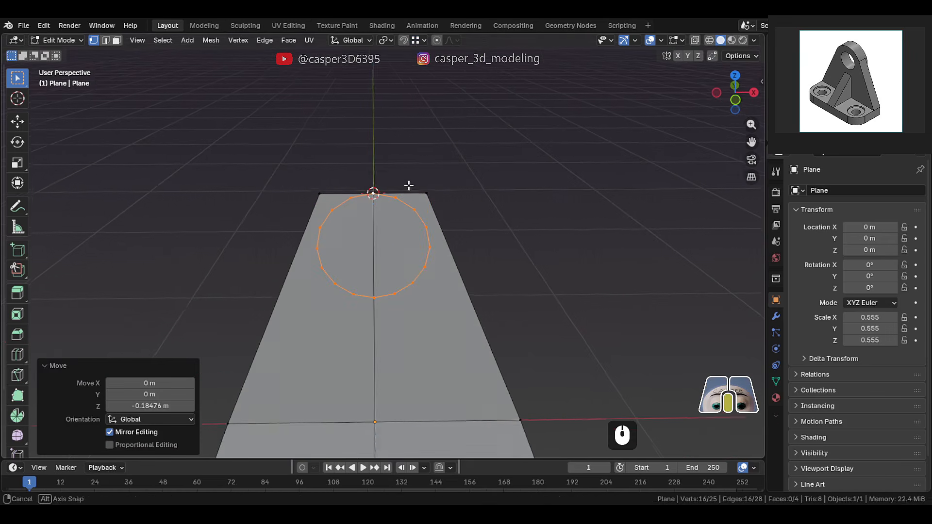
# Set the pivot point to Active Element and scale the circle by about 1.359 so it meets the wall's slanted side edges
pyautogui.click(383, 40)
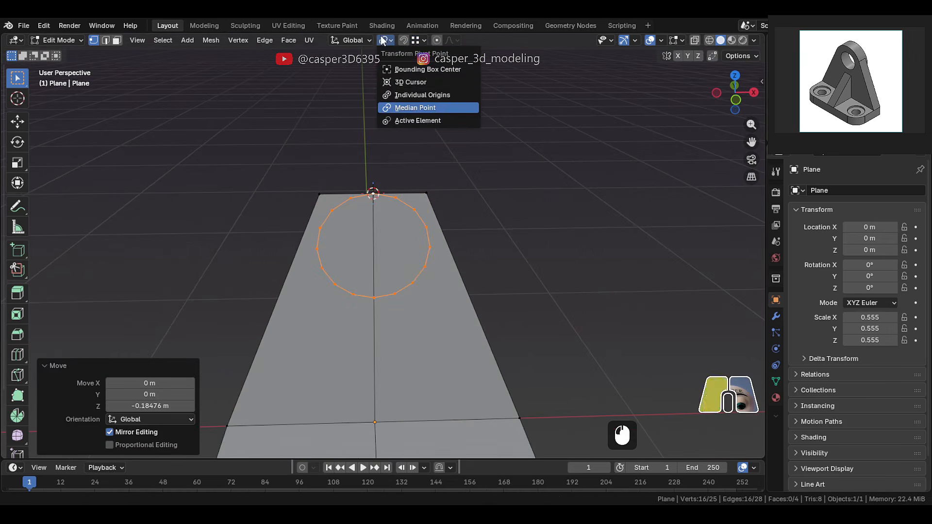
pyautogui.click(386, 119)
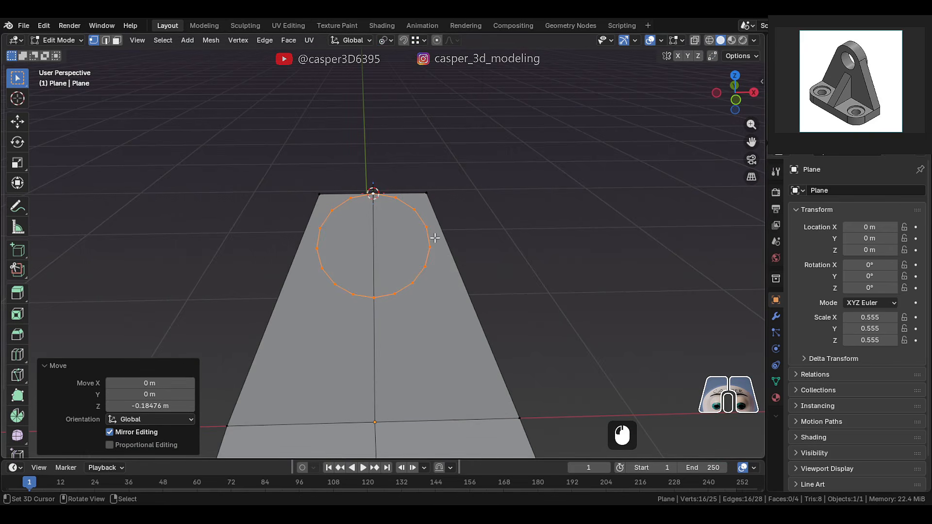
pyautogui.scroll(2, 434, 237)
pyautogui.press('s')
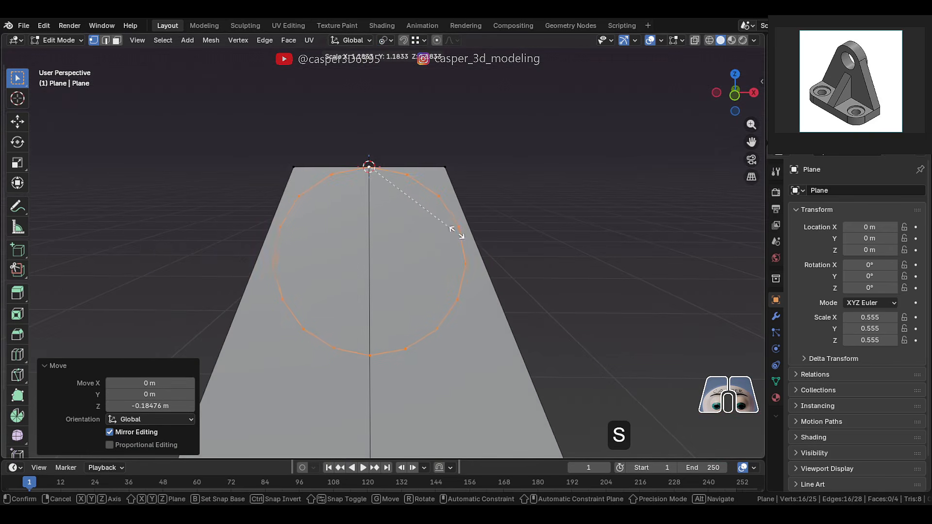
pyautogui.press('shift')
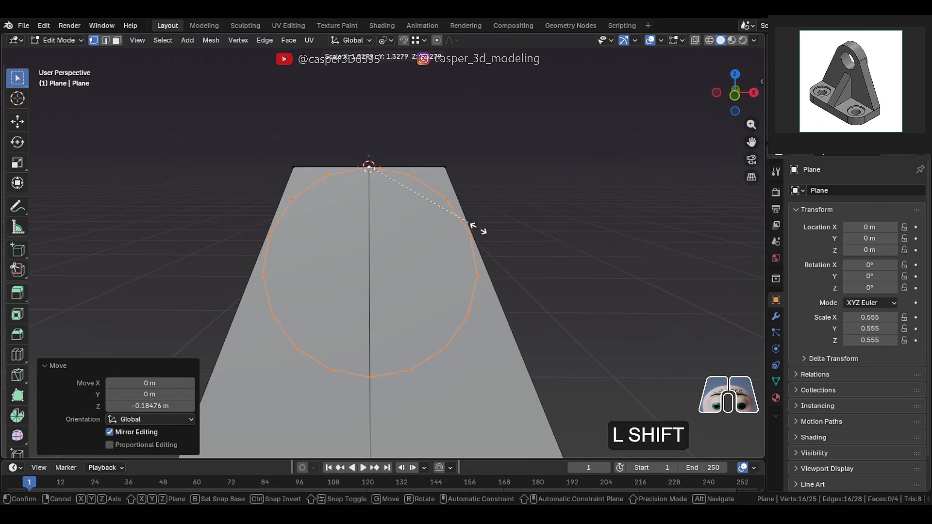
pyautogui.click(474, 240)
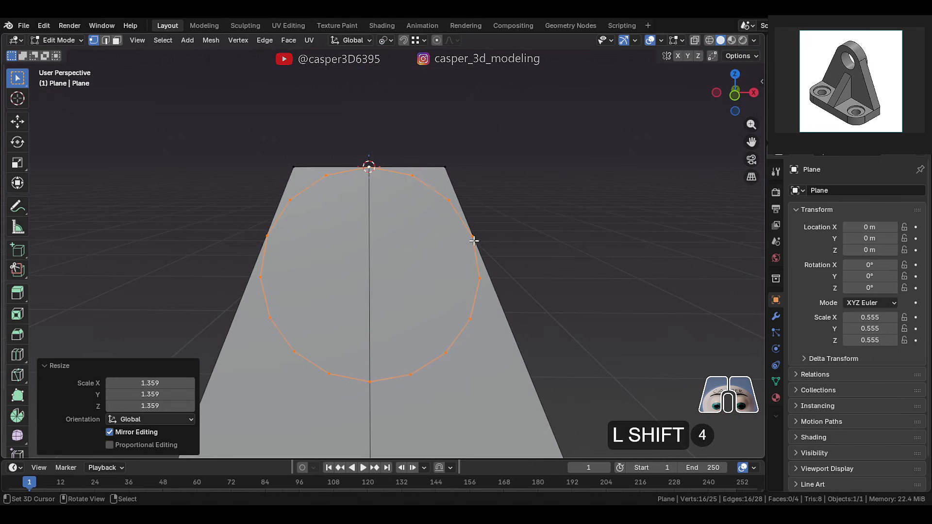
pyautogui.moveTo(525, 317); pyautogui.dragTo(439, 231, button='middle')
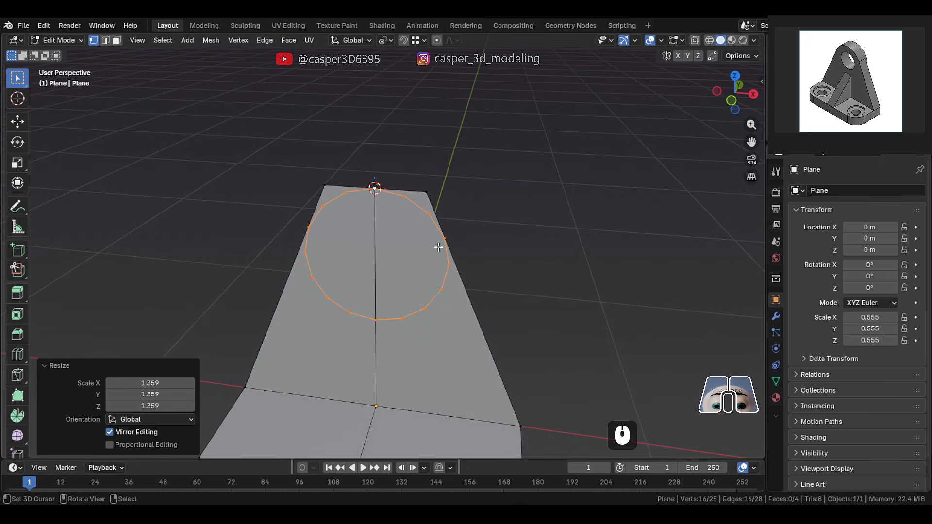
# Set the pivot point to Median Point and extrude the circle inward, scaled to about 0.594, to form a ring around the hole
pyautogui.click(386, 41)
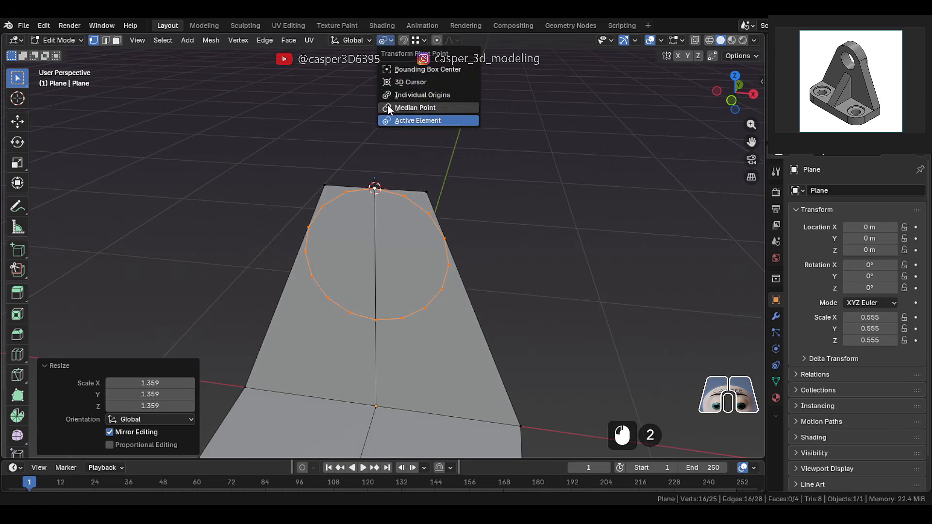
pyautogui.click(417, 104)
pyautogui.press('e')
pyautogui.press('s')
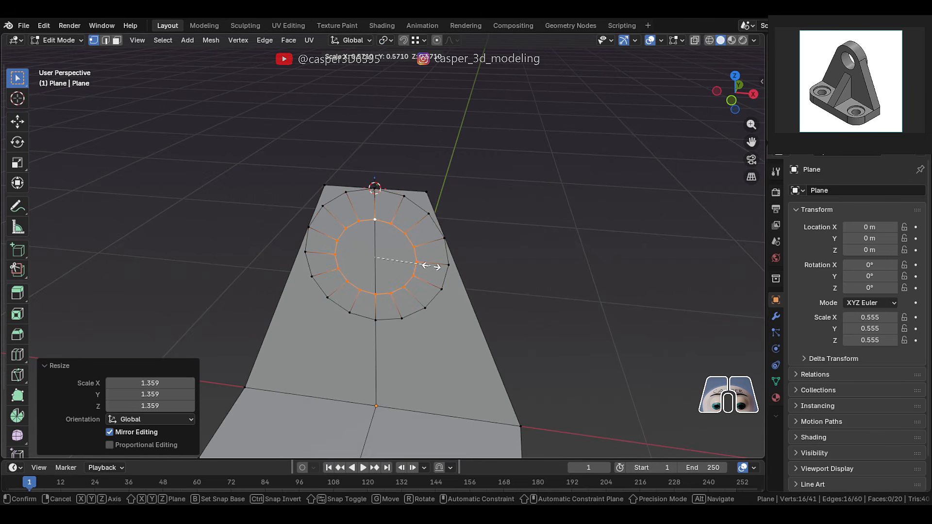
pyautogui.click(431, 267)
pyautogui.press('s')
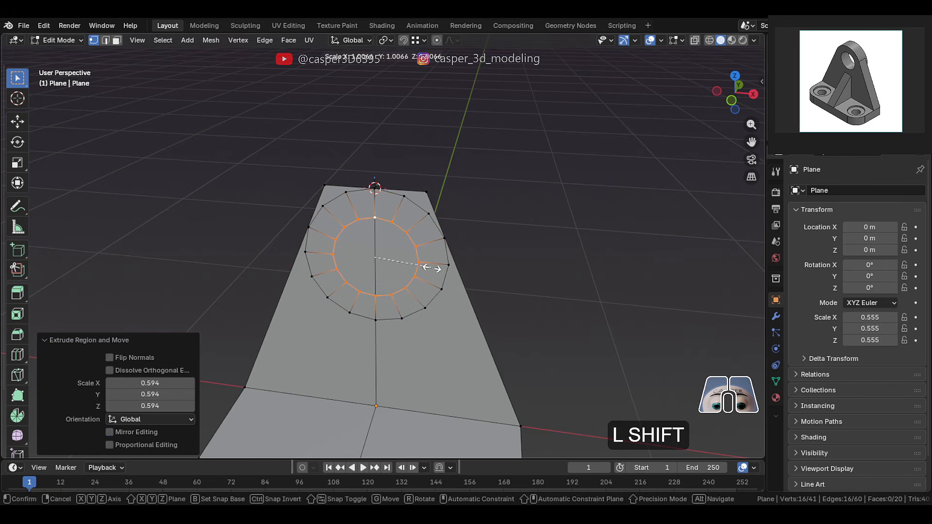
pyautogui.click(429, 266)
pyautogui.moveTo(429, 267); pyautogui.dragTo(400, 269, button='middle')
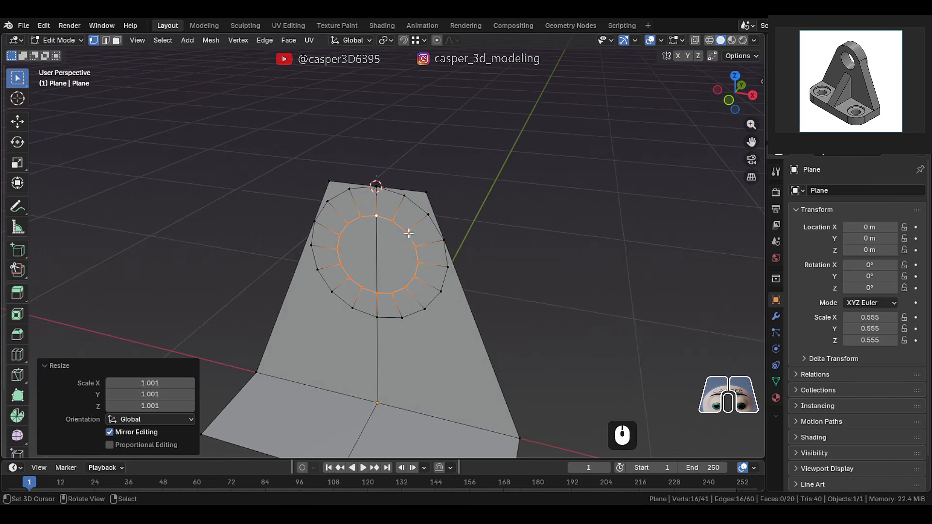
# Delete the wall's two top edge segments with their vertices, leaving only the ring and the flat base
pyautogui.rightClick(428, 190)
pyautogui.hotkey('shift', '3')
pyautogui.press('2')
pyautogui.rightClick(340, 178)
pyautogui.keyDown('shift'); pyautogui.rightClick(410, 181); pyautogui.keyUp('shift')
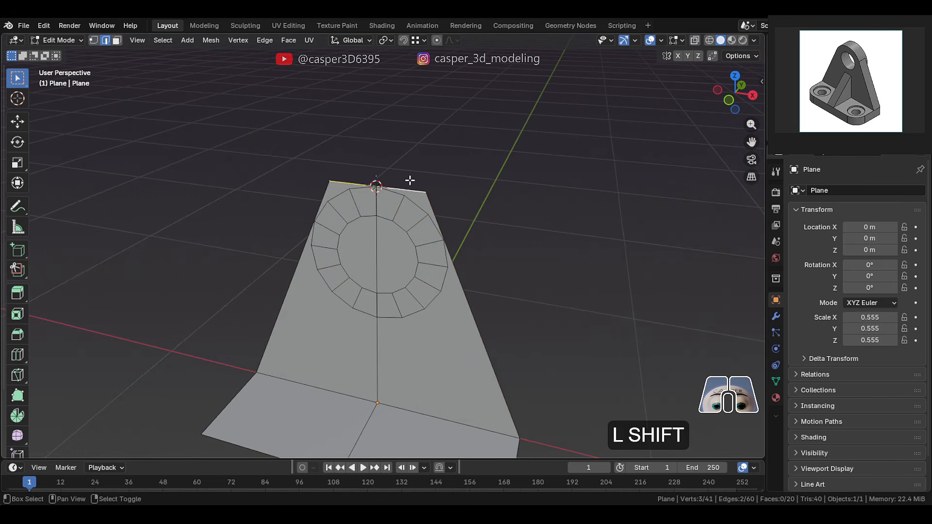
pyautogui.press('x')
pyautogui.click(427, 183)
pyautogui.moveTo(422, 183); pyautogui.dragTo(388, 340, button='middle')
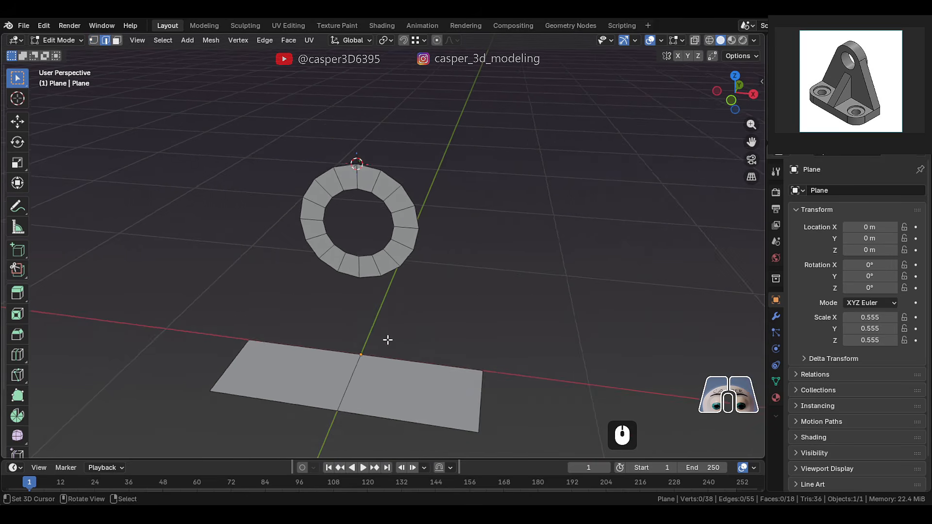
# Fill a face between the base's back edge and the ring's lower outer arc to form the tapered wall
pyautogui.rightClick(387, 340)
pyautogui.scroll(2, 377, 320)
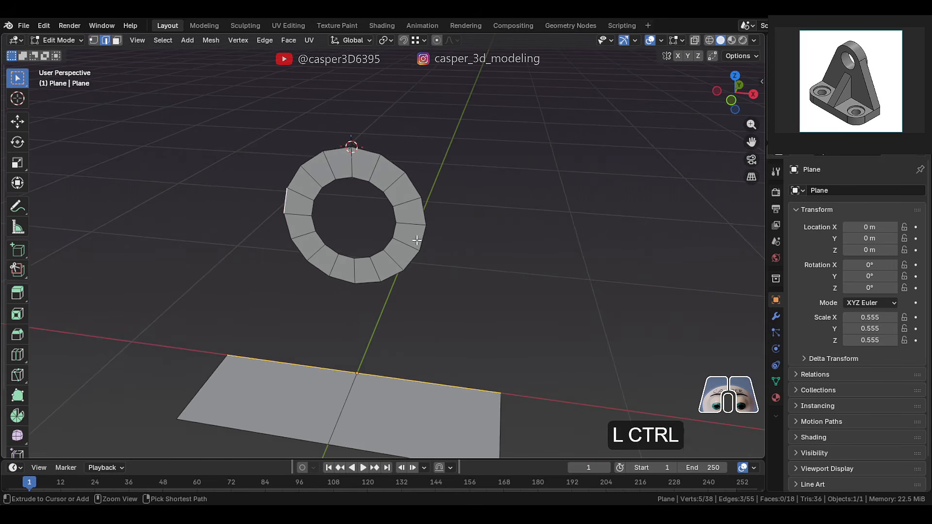
pyautogui.keyDown('ctrl'); pyautogui.rightClick(284, 189); pyautogui.keyUp('ctrl')
pyautogui.keyDown('ctrl'); pyautogui.rightClick(418, 261); pyautogui.keyUp('ctrl')
pyautogui.keyDown('ctrl'); pyautogui.rightClick(415, 214); pyautogui.keyUp('ctrl')
pyautogui.moveTo(416, 214); pyautogui.dragTo(422, 241, button='middle')
pyautogui.press('f')
# Connect the midpoint vertex of the base's back edge to the ring's lowest outer vertex with an edge
pyautogui.press('1')
pyautogui.click(360, 365)
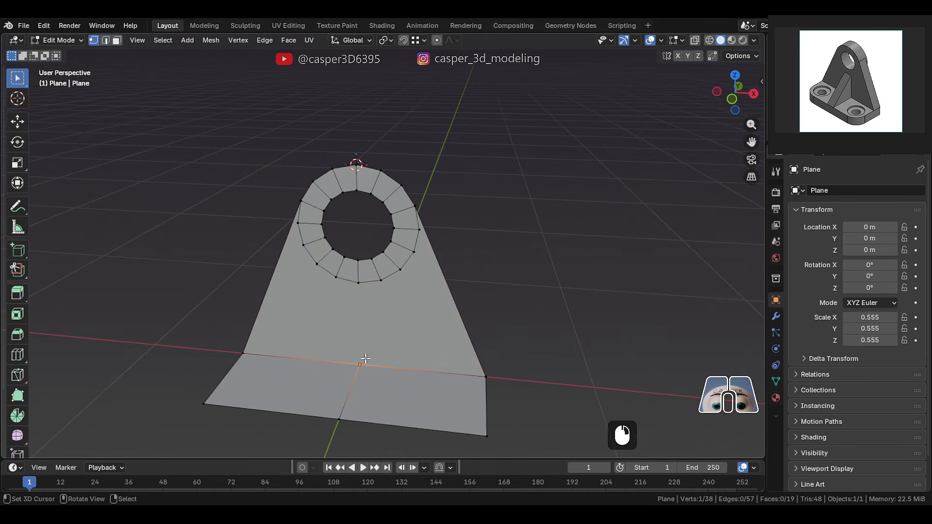
pyautogui.keyDown('shift'); pyautogui.click(355, 281); pyautogui.keyUp('shift')
pyautogui.press('j')
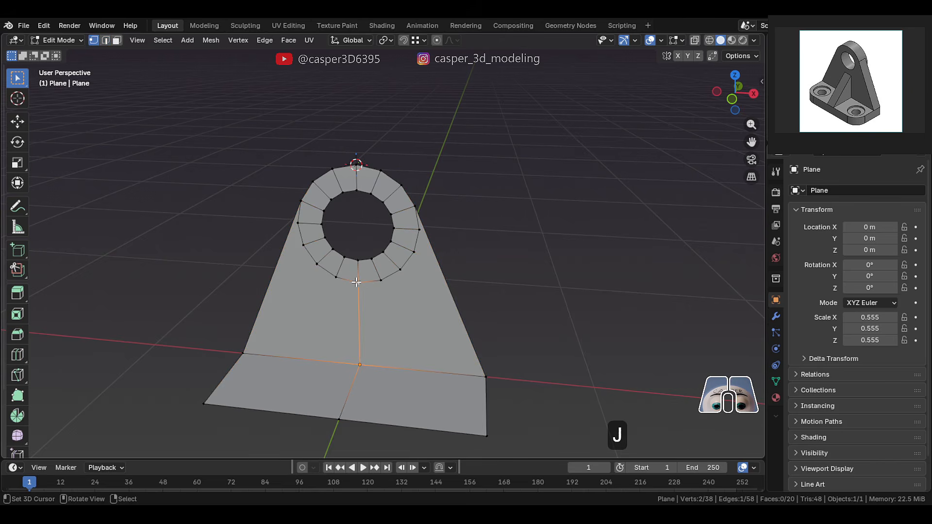
# Knife three cuts from consecutive outer ring vertices on the +X side out to the wall's slanted edge
pyautogui.moveTo(356, 283); pyautogui.dragTo(347, 287, button='middle')
pyautogui.scroll(2, 416, 264)
pyautogui.keyDown('shift'); pyautogui.moveTo(451, 278); pyautogui.dragTo(451, 255, button='middle'); pyautogui.keyUp('shift')
pyautogui.press('k')
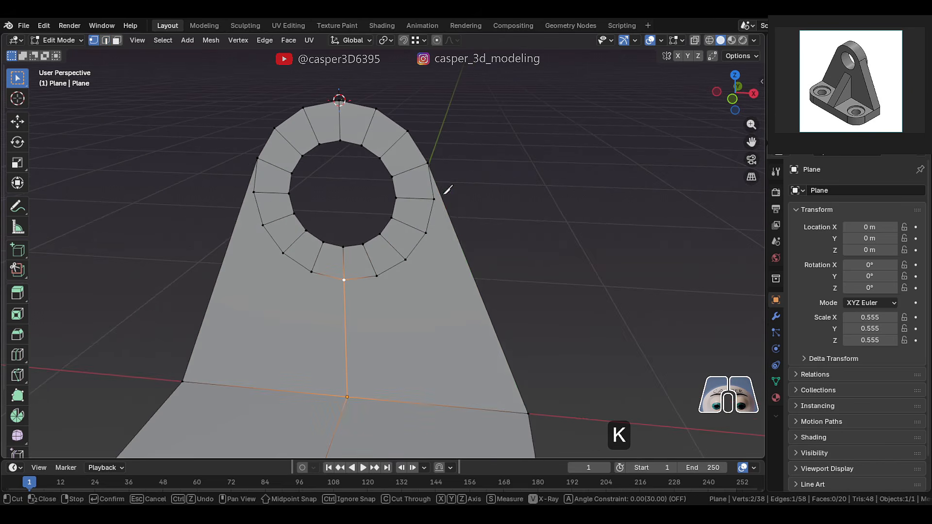
pyautogui.press('x')
pyautogui.click(461, 202)
pyautogui.press('Return')
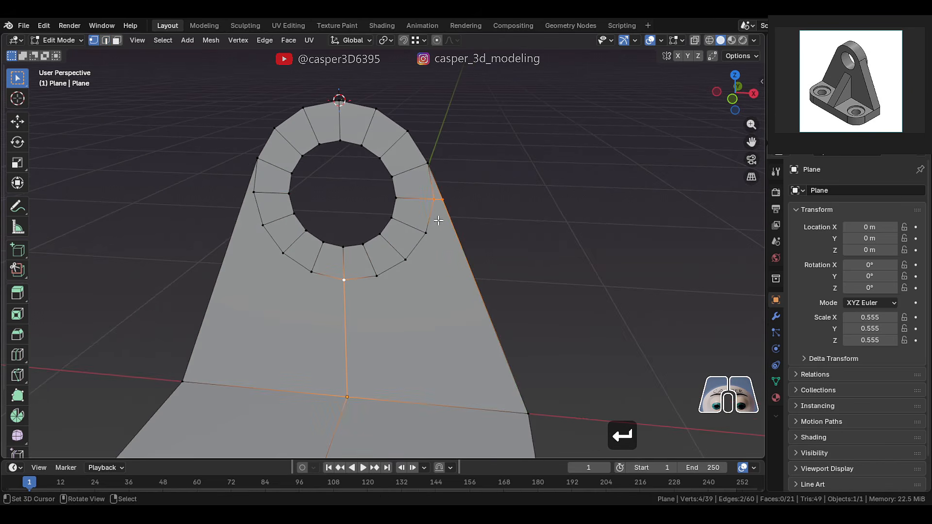
pyautogui.press('k')
pyautogui.press('Return')
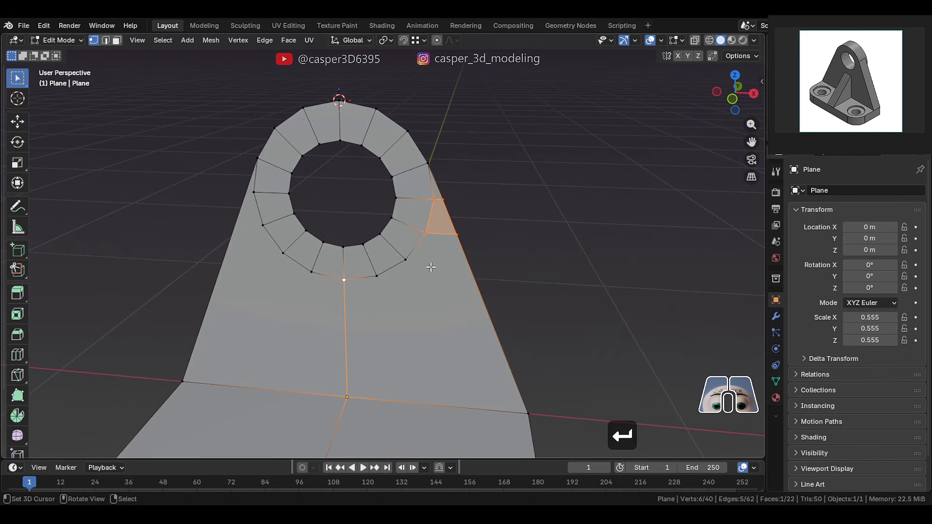
pyautogui.press('k')
pyautogui.click(471, 271)
pyautogui.press('Return')
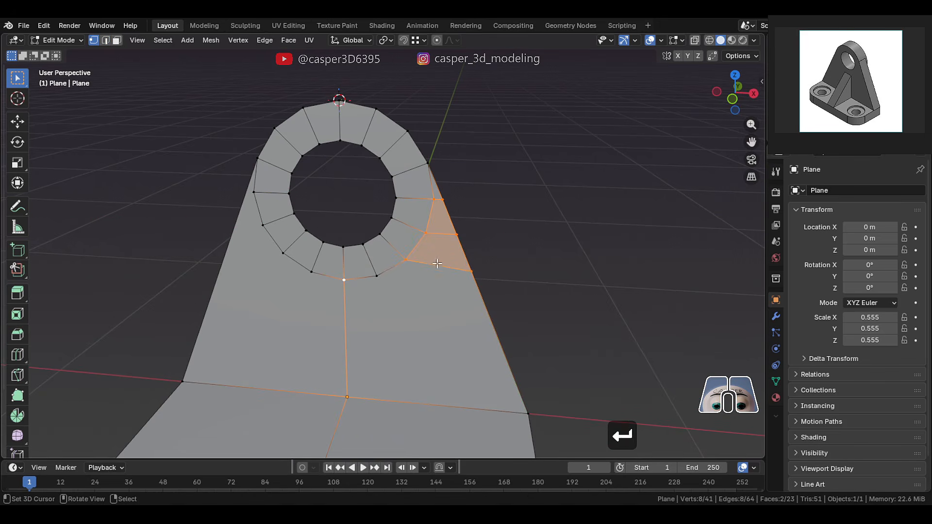
# Add three centred loop cuts across the +X half of the base and two centred loop cuts along the base's length
pyautogui.moveTo(432, 260); pyautogui.dragTo(433, 258, button='middle')
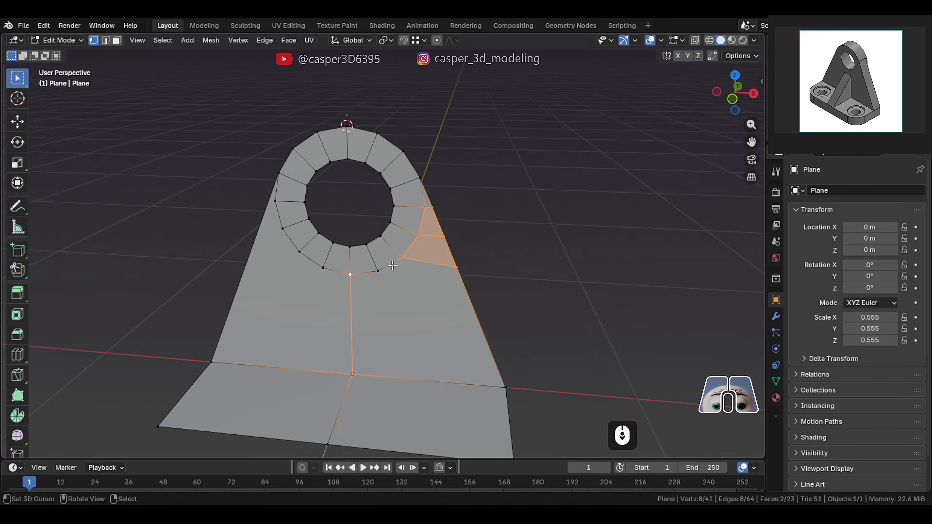
pyautogui.hotkey('ctrl', 'r')
pyautogui.scroll(1, 428, 386)
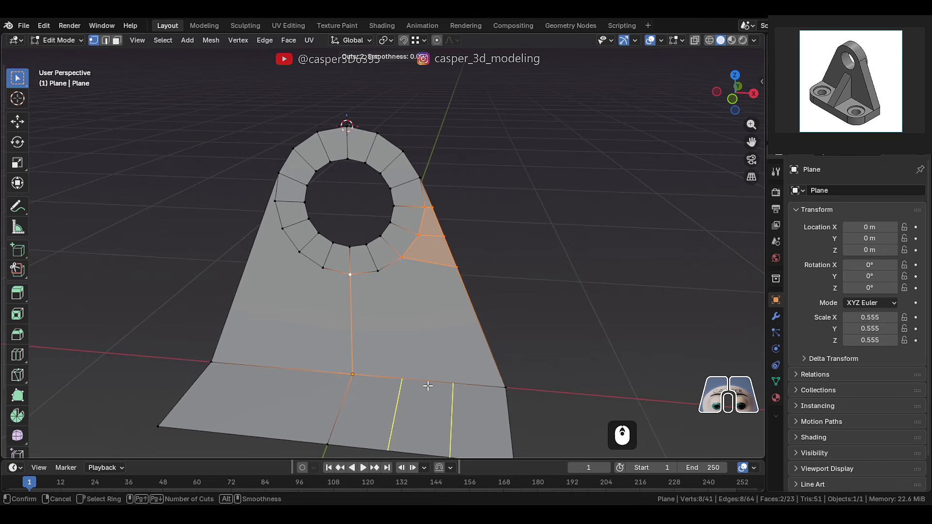
pyautogui.scroll(1, 427, 386)
pyautogui.click(427, 386)
pyautogui.rightClick(428, 386)
pyautogui.moveTo(428, 386); pyautogui.dragTo(403, 362, button='middle')
pyautogui.hotkey('ctrl', 'r')
pyautogui.scroll(1, 392, 378)
pyautogui.click(392, 377)
pyautogui.rightClick(392, 377)
# Connect the two back-edge vertices nearest the middle on the +X side to the corresponding lower outer vertices of the ring
pyautogui.hotkey('alt', 'a')
pyautogui.click(384, 377)
pyautogui.keyDown('shift'); pyautogui.click(371, 272); pyautogui.keyUp('shift')
pyautogui.press('j')
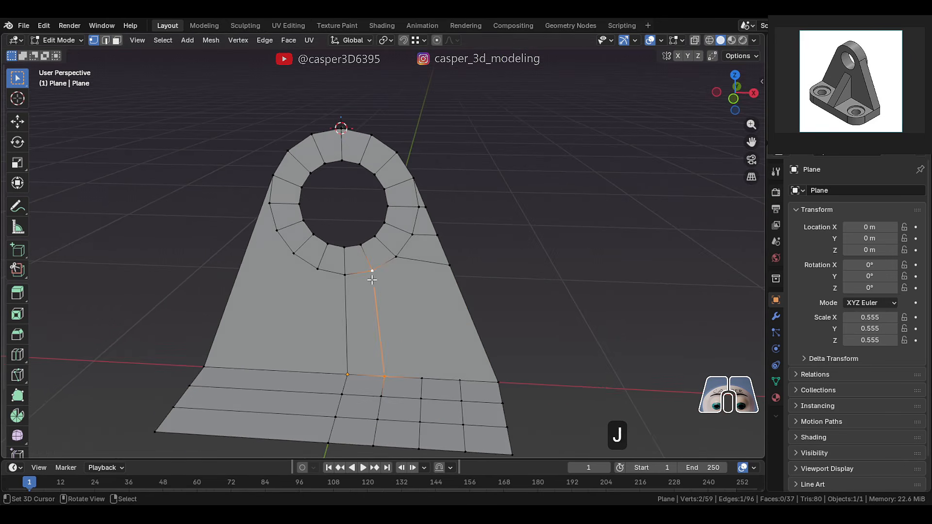
pyautogui.click(420, 375)
pyautogui.keyDown('shift'); pyautogui.click(397, 259); pyautogui.keyUp('shift')
pyautogui.press('j')
# Knife a cut from the outermost new back-edge vertex up through the wall's side cuts to the short topmost cut beside the ring
pyautogui.press('k')
pyautogui.click(460, 379)
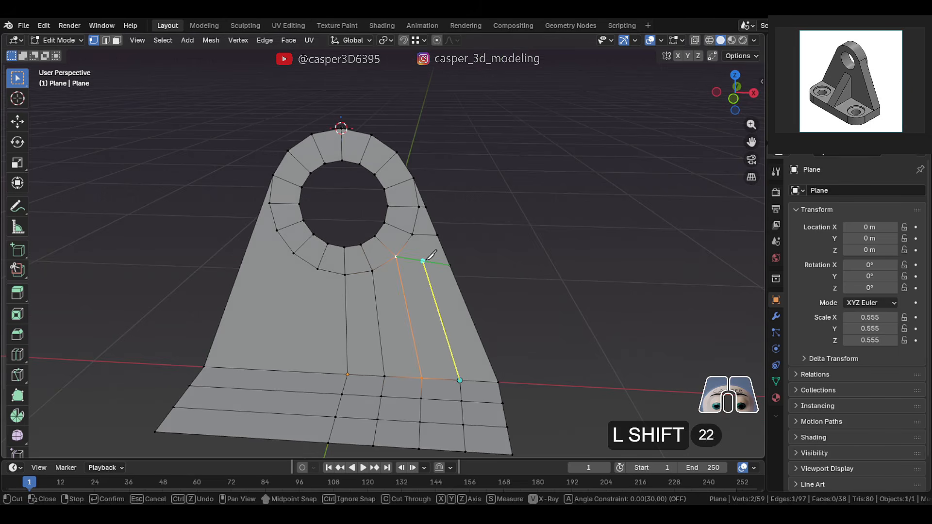
pyautogui.click(425, 261)
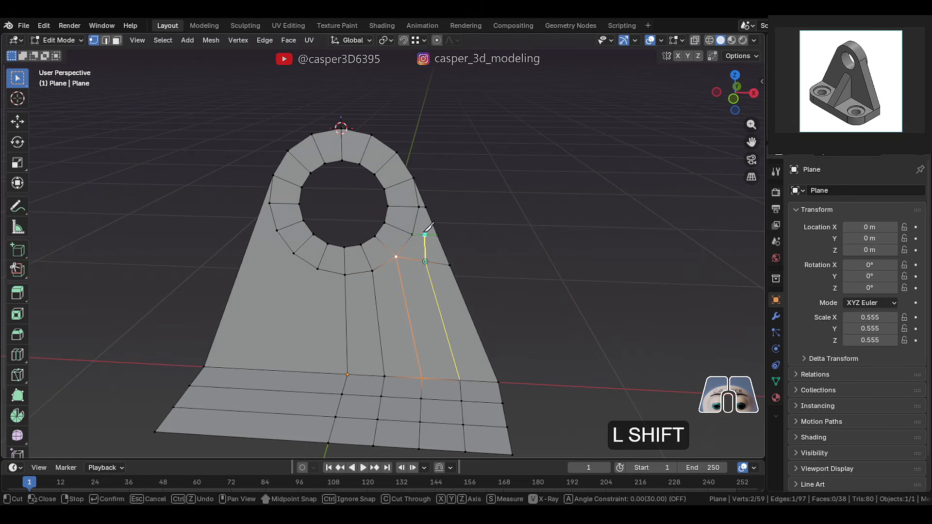
pyautogui.click(423, 206)
pyautogui.press('Return')
# Slide the three upper vertices of the new knife cut slightly down along their edges to even out the faces beside the ring
pyautogui.scroll(2, 437, 194)
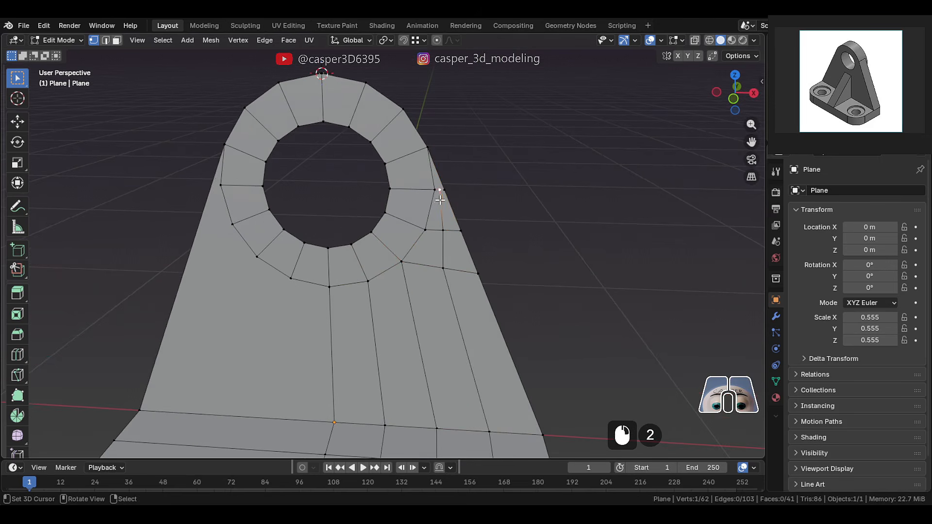
pyautogui.press('g')
pyautogui.press('g')
pyautogui.click(441, 230)
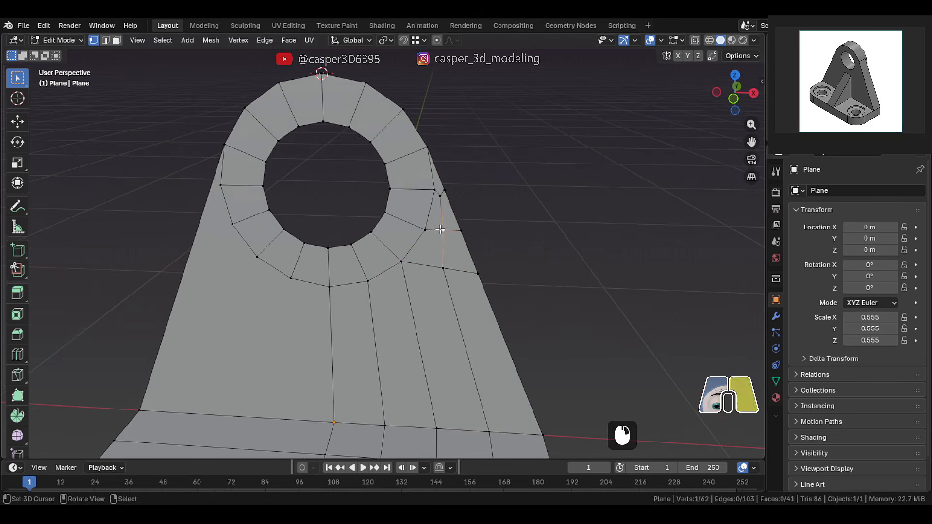
pyautogui.press('g')
pyautogui.press('g')
pyautogui.click(442, 237)
pyautogui.click(443, 267)
pyautogui.press('g')
pyautogui.press('g')
pyautogui.click(493, 215)
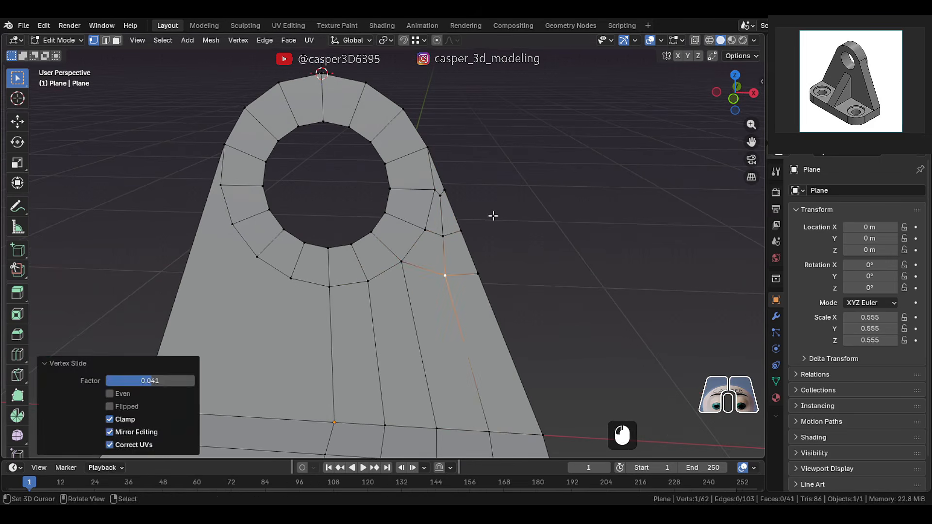
# Add three centred horizontal loop cuts across the +X half of the wall, between the ring and the base
pyautogui.scroll(-2, 493, 216)
pyautogui.moveTo(493, 215); pyautogui.dragTo(423, 322, button='middle')
pyautogui.hotkey('ctrl', 'r')
pyautogui.scroll(1, 430, 327)
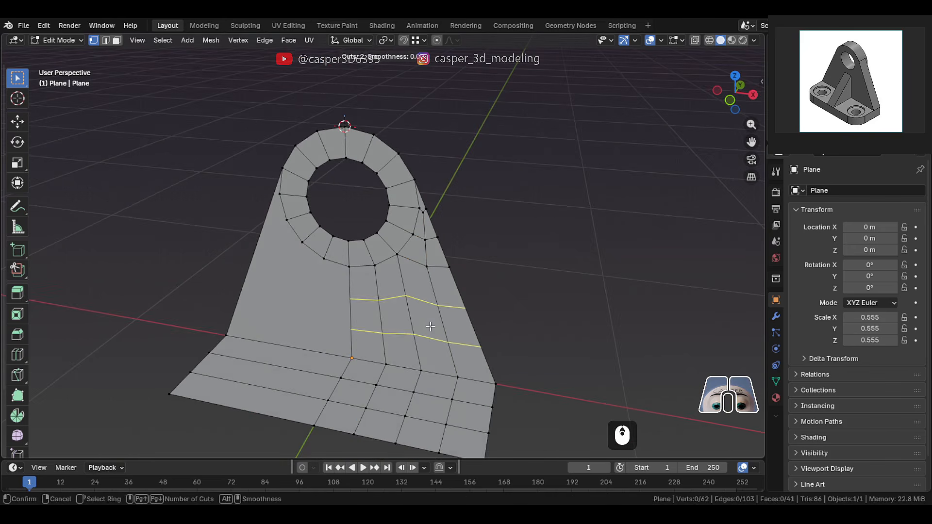
pyautogui.click(430, 326)
pyautogui.rightClick(430, 322)
# Try a vertex bevel of about 0.524 m with 2 segments on the base's front +X corner
pyautogui.scroll(2, 431, 323)
pyautogui.moveTo(430, 322); pyautogui.dragTo(422, 354, button='middle')
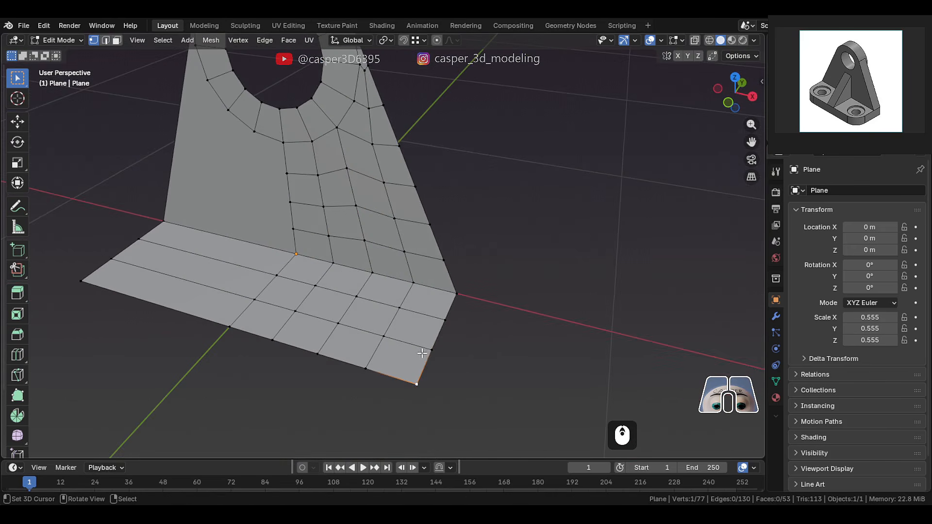
pyautogui.hotkey('ctrl', 'shift', 'b')
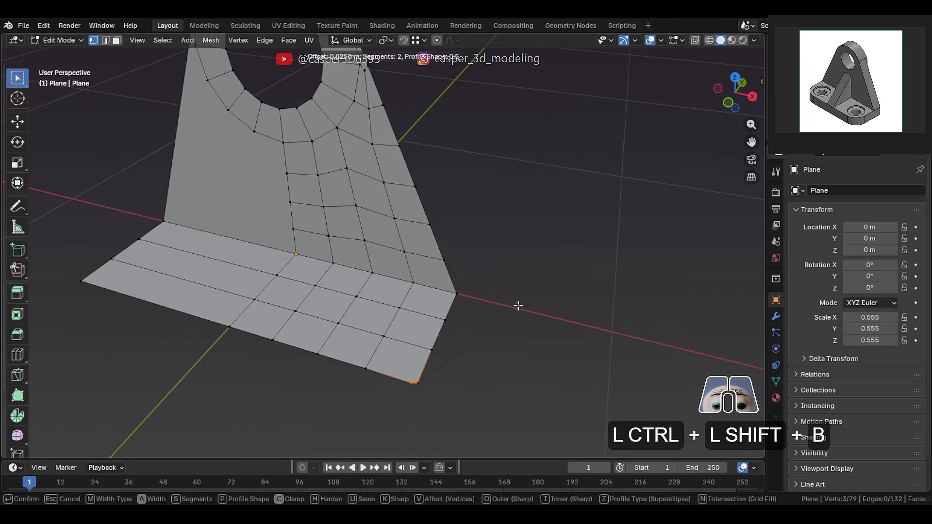
pyautogui.click(537, 287)
pyautogui.scroll(1, 435, 335)
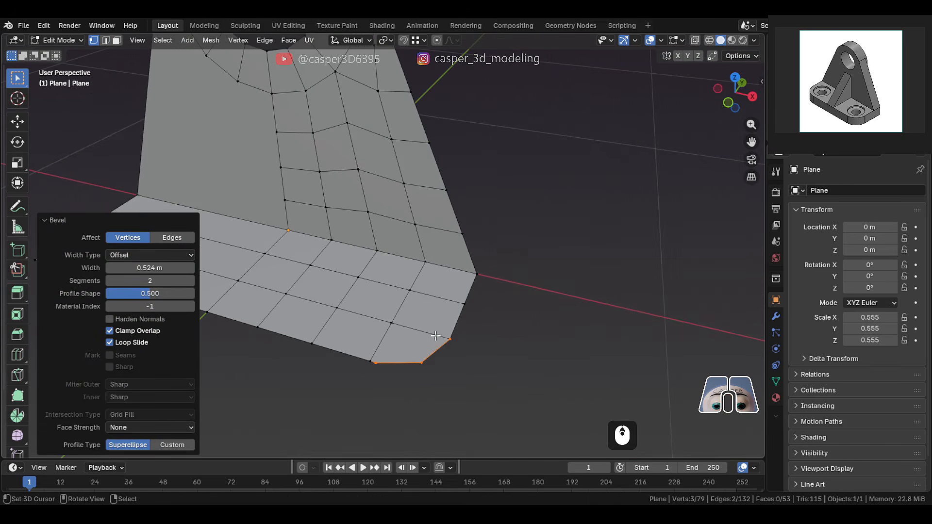
# Enable Auto Merge Vertices and undo the corner bevel on the base
pyautogui.click(713, 55)
pyautogui.hotkey('ctrl', 'z')
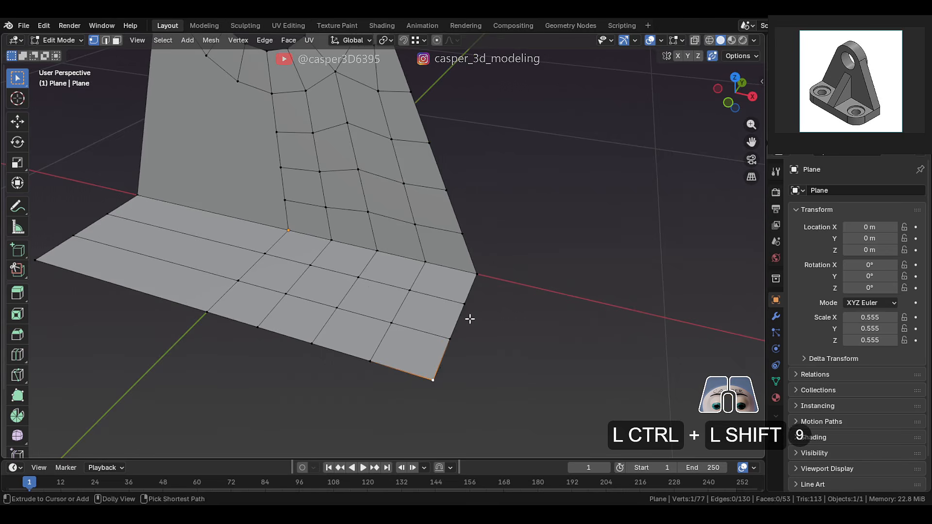
# Bevel the base's front +X corner vertex with a width of 0.3 m and 2 segments
pyautogui.hotkey('ctrl', 'shift', 'b')
pyautogui.click(546, 270)
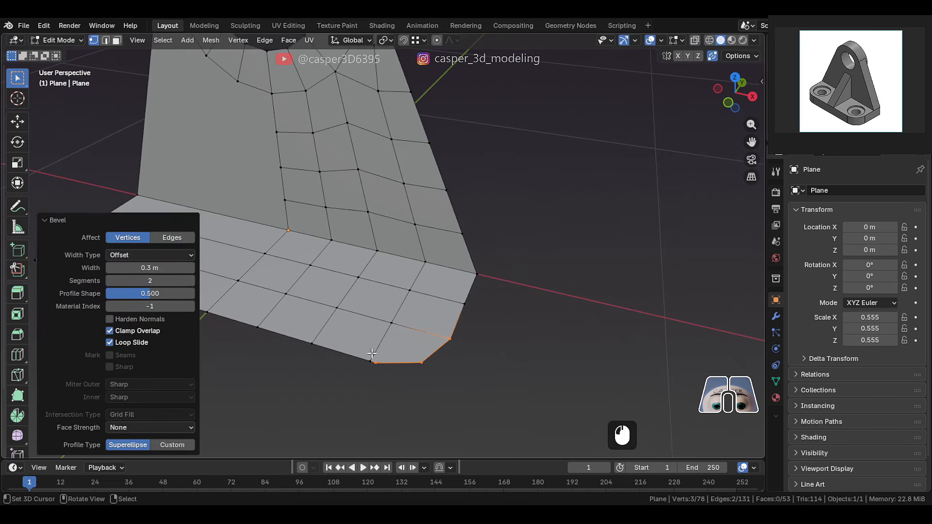
pyautogui.scroll(2, 372, 353)
# Move the outermost crosswise vertex row of the base along X, snapping it onto the bevel's nearby vertex so the two merge
pyautogui.click(451, 240)
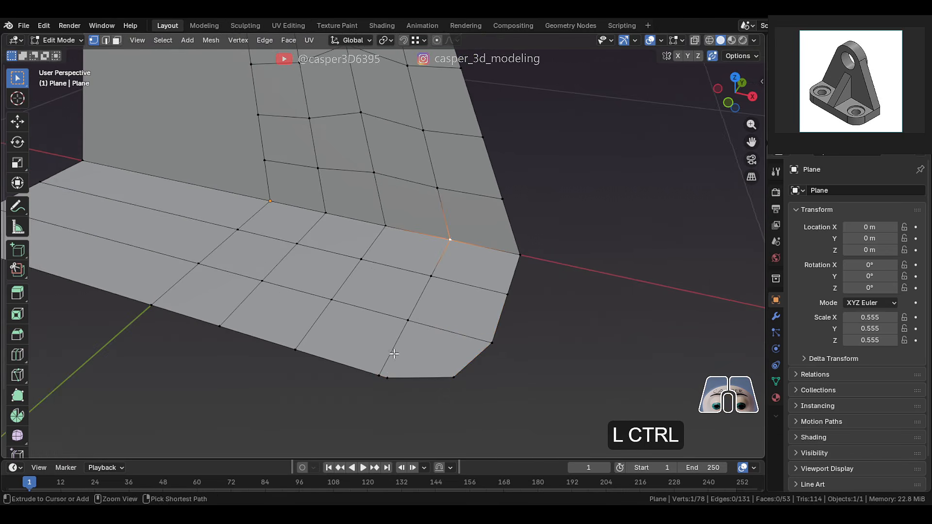
pyautogui.keyDown('ctrl'); pyautogui.click(384, 376); pyautogui.keyUp('ctrl')
pyautogui.press('g')
pyautogui.press('x')
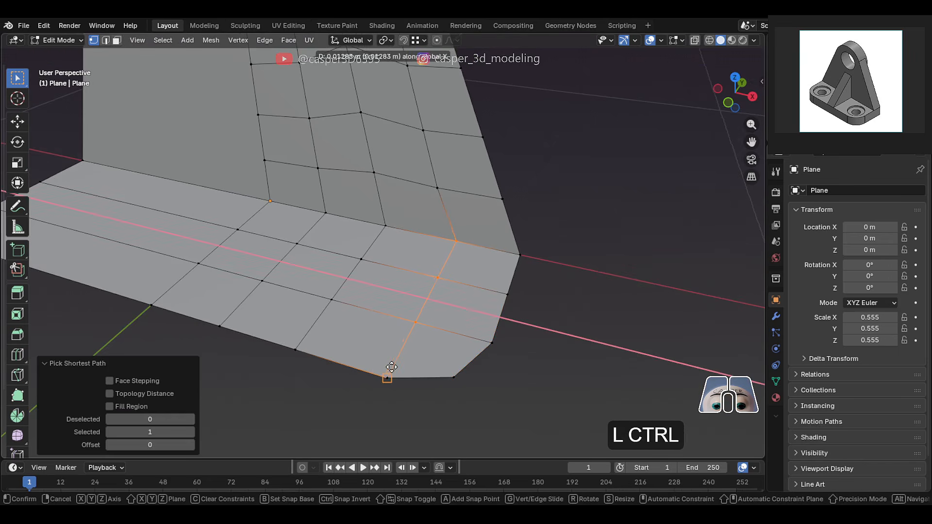
pyautogui.keyDown('ctrl'); pyautogui.click(378, 382); pyautogui.keyUp('ctrl')
# Select the 3 by 3 block of faces at the base's rounded corner and inset it by about 0.094 m
pyautogui.moveTo(389, 353)
pyautogui.mouseDown(button='middle')
pyautogui.moveTo(398, 311)
pyautogui.moveTo(399, 349)
pyautogui.mouseUp(button='middle')
pyautogui.press('3')
pyautogui.click(397, 318)
pyautogui.keyDown('ctrl'); pyautogui.keyDown('shift'); pyautogui.click(308, 223); pyautogui.keyUp('shift'); pyautogui.keyUp('ctrl')
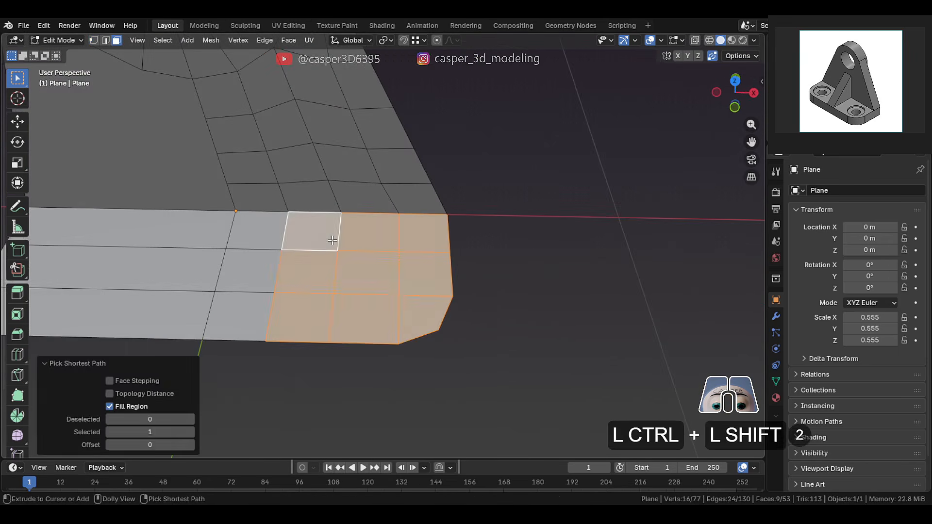
pyautogui.press('i')
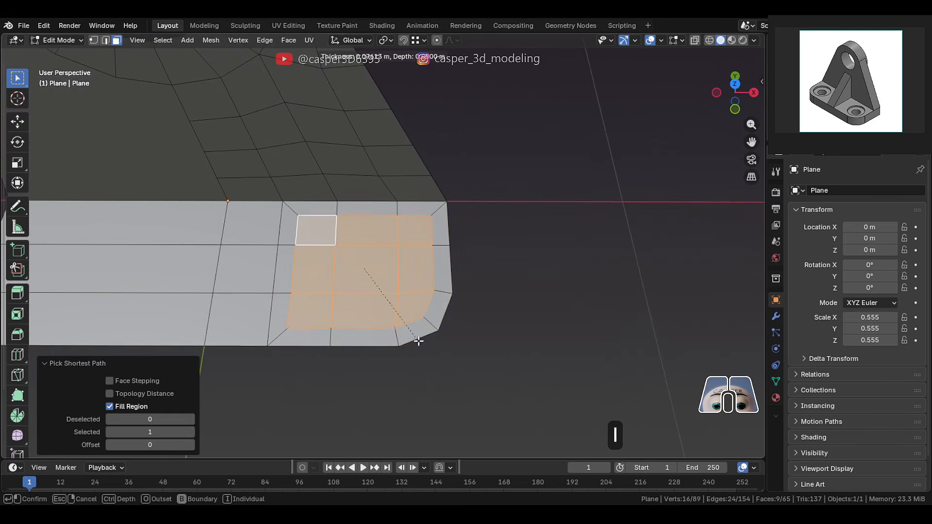
pyautogui.click(418, 339)
# Shape the inset face block into a regular circle with LoopTools Circle
pyautogui.press('w')
pyautogui.moveTo(333, 240)
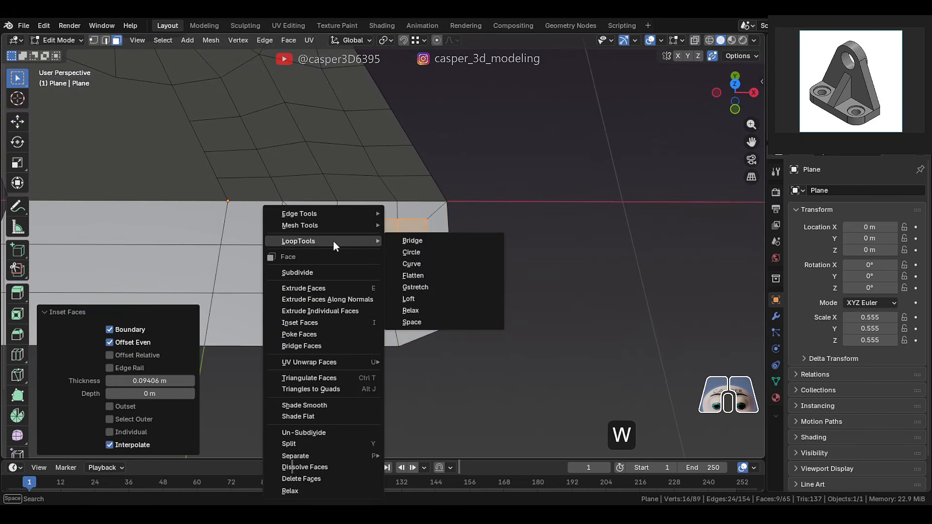
pyautogui.click(434, 250)
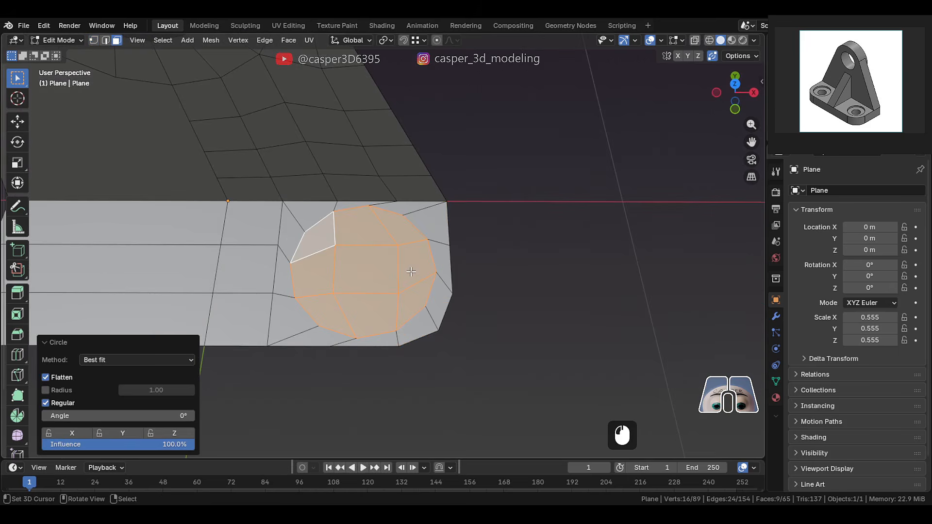
# In top view, scale the circle to about 0.888 and shift it about 0.014 m along X towards the rounded corner
pyautogui.press('KP_7')
pyautogui.press('s')
pyautogui.press('shift')
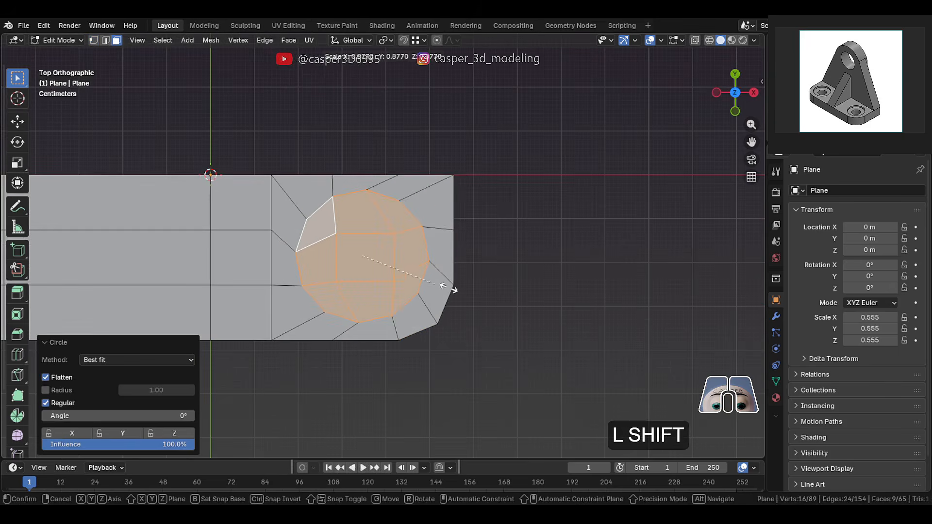
pyautogui.click(446, 281)
pyautogui.press('g')
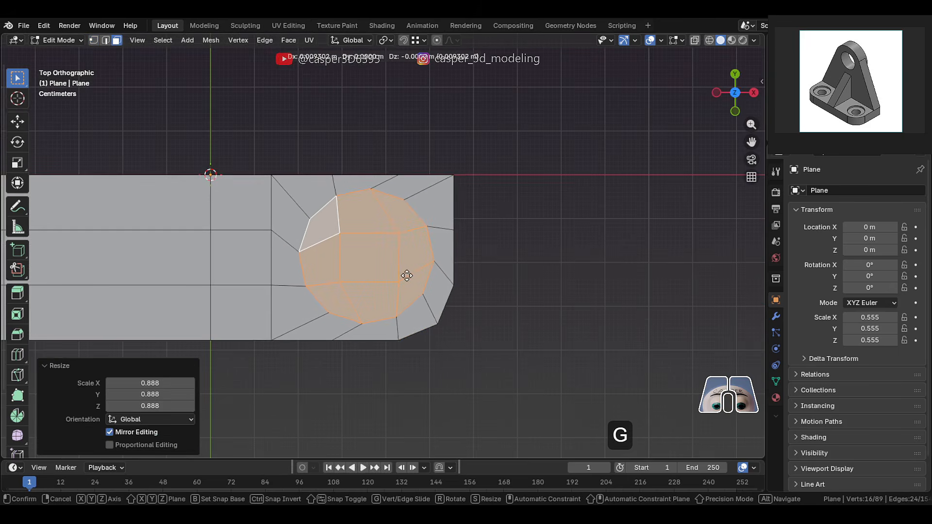
pyautogui.press('shift')
pyautogui.click(412, 276)
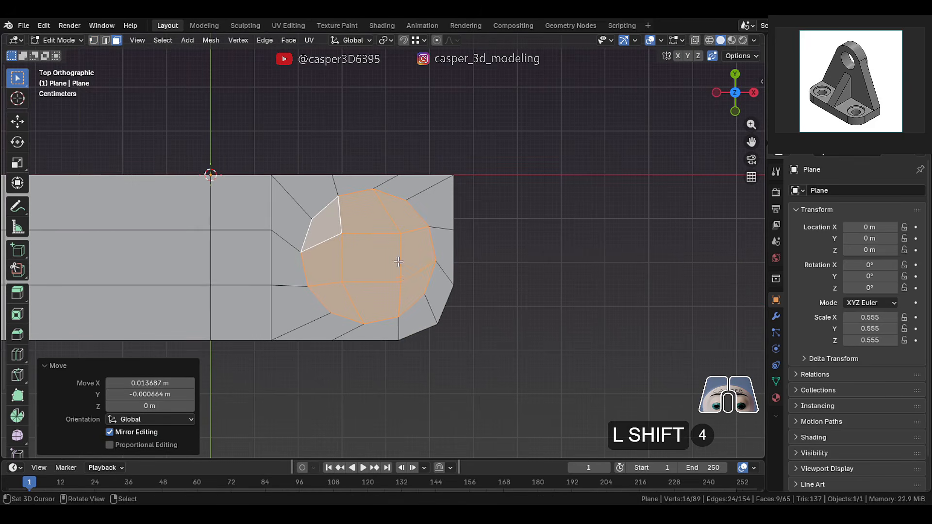
# Let vertex snapping affect rotation and rotate the circle about -10.7° around Z, aligning its active vertex with the rounded corner's vertex
pyautogui.click(425, 39)
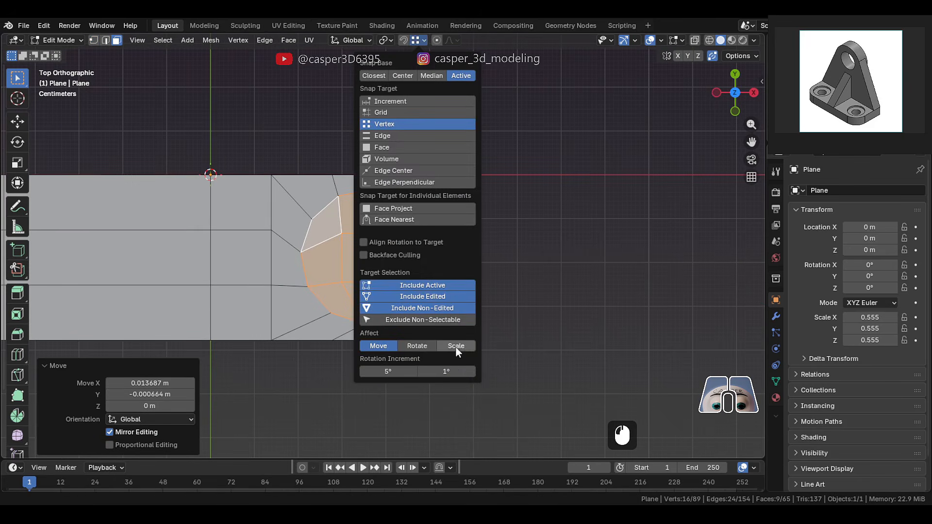
pyautogui.click(428, 346)
pyautogui.rightClick(505, 313)
pyautogui.press('1')
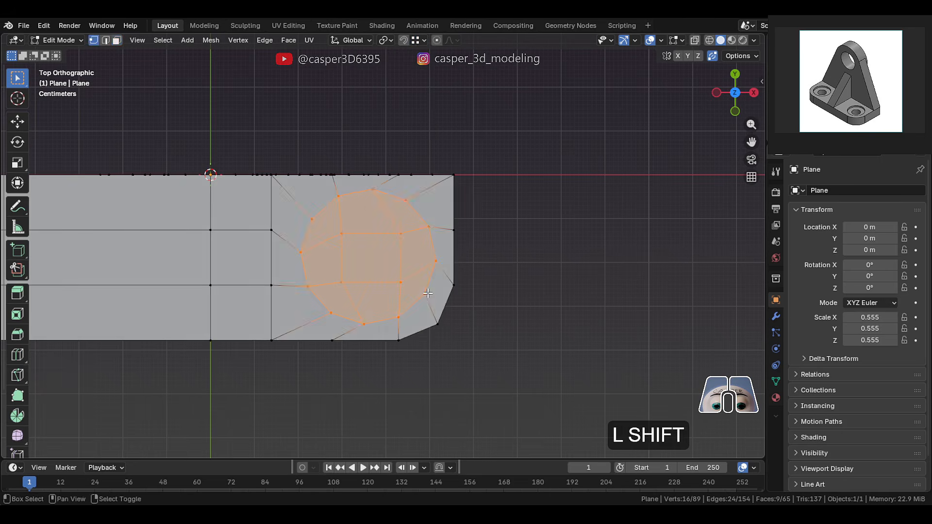
pyautogui.keyDown('shift'); pyautogui.rightClick(427, 294); pyautogui.keyUp('shift')
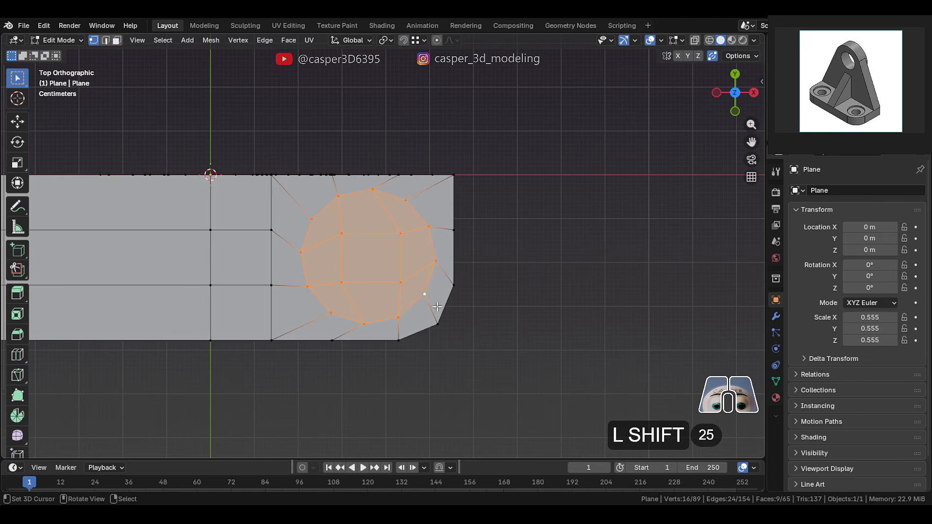
pyautogui.press('r')
pyautogui.press('z')
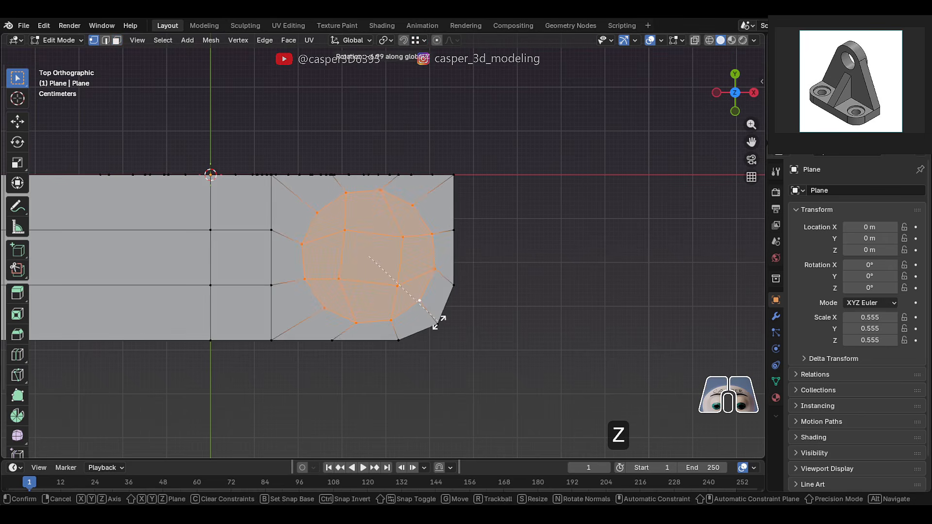
pyautogui.press('ctrl')
pyautogui.click(439, 323)
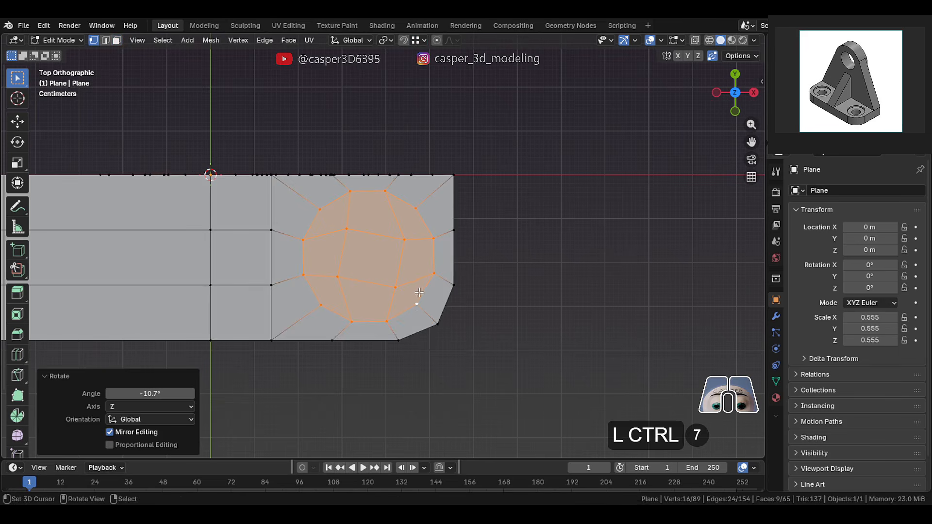
# Inset the circle by about 0.122 m and delete its inner faces to open the mounting hole
pyautogui.moveTo(434, 310); pyautogui.dragTo(414, 297, button='middle')
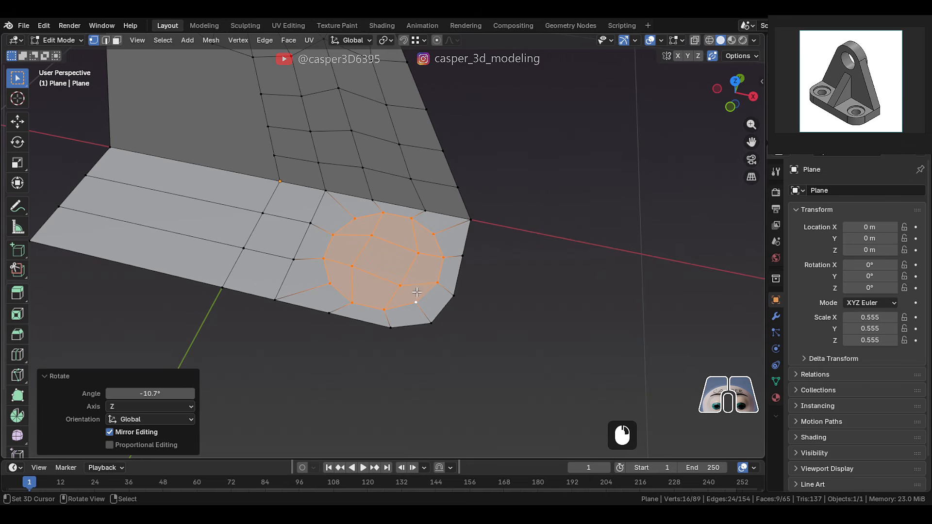
pyautogui.press('i')
pyautogui.press('shift')
pyautogui.click(407, 286)
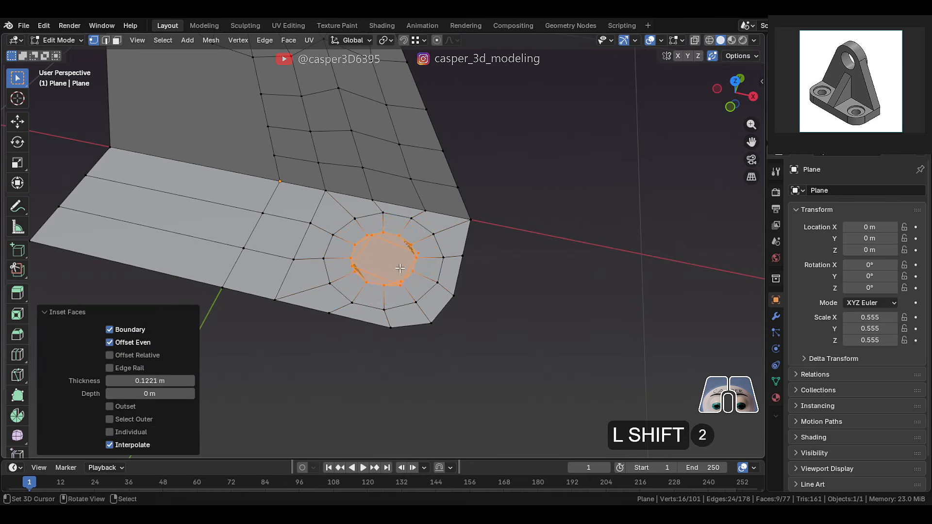
pyautogui.press('x')
pyautogui.click(381, 268)
pyautogui.moveTo(381, 268); pyautogui.dragTo(401, 270, button='middle')
pyautogui.press('Tab')
pyautogui.press('Tab')
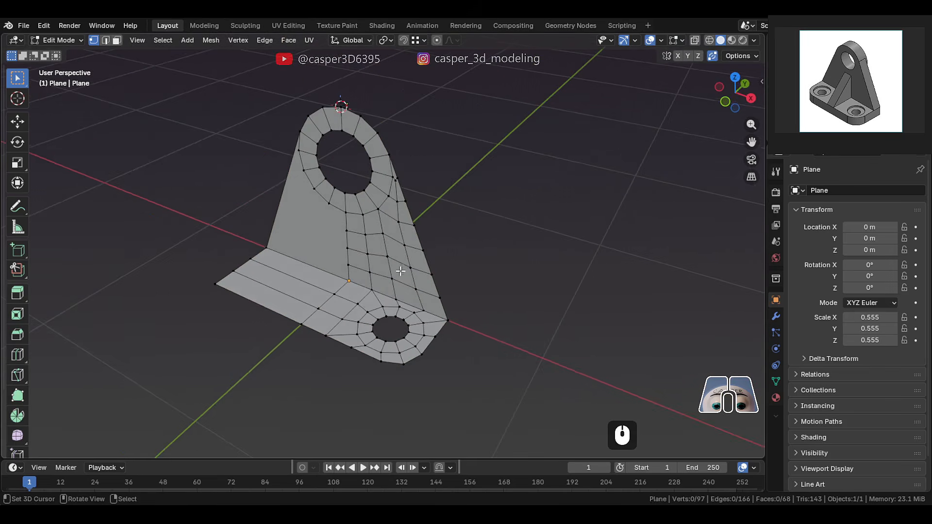
# Symmetrize the whole mesh from +X to -X so both halves share the wall topology and base hole
pyautogui.press('a')
pyautogui.click(211, 40)
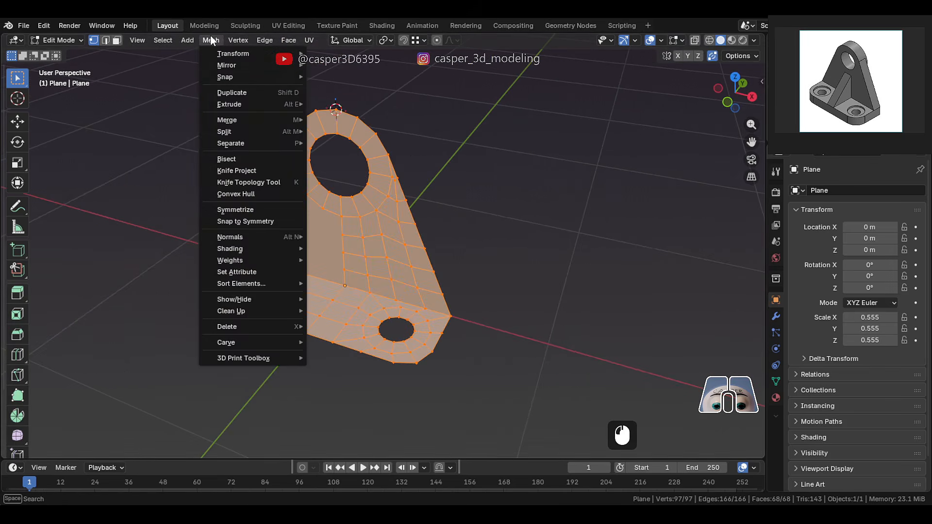
pyautogui.click(287, 205)
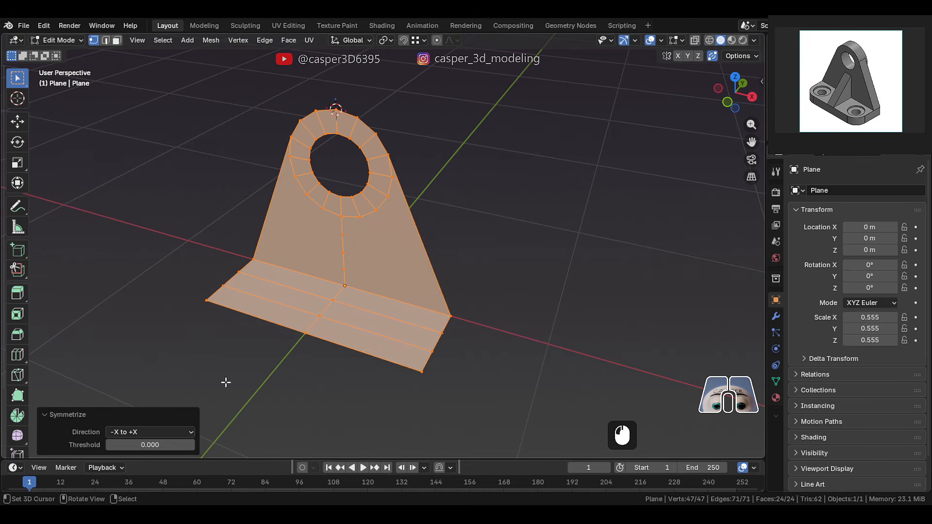
pyautogui.click(191, 432)
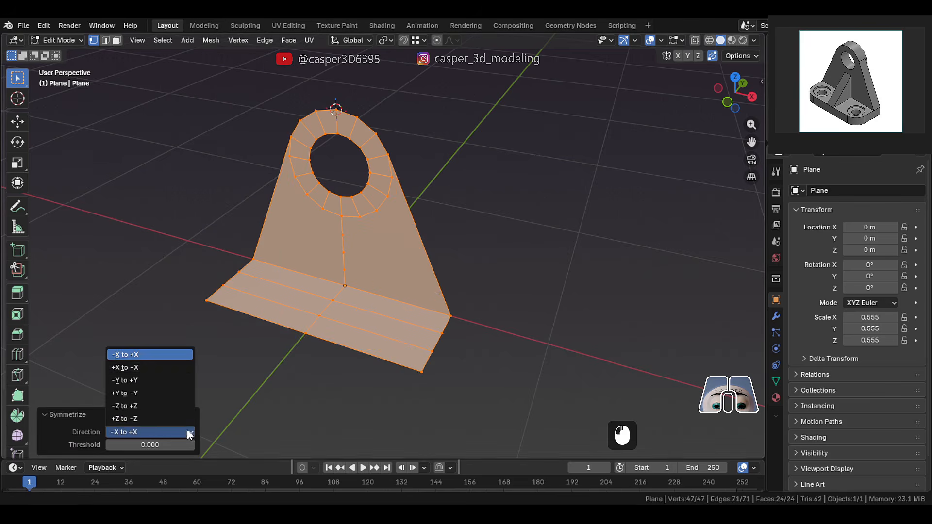
pyautogui.click(178, 362)
pyautogui.moveTo(275, 344); pyautogui.dragTo(364, 284, button='middle')
pyautogui.press('Tab')
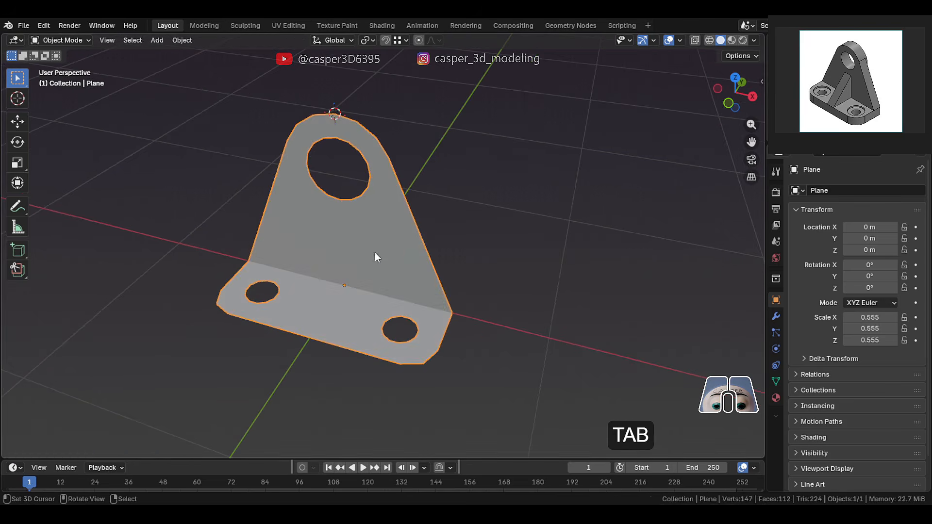
pyautogui.press('Tab')
pyautogui.moveTo(407, 253); pyautogui.dragTo(412, 270, button='middle')
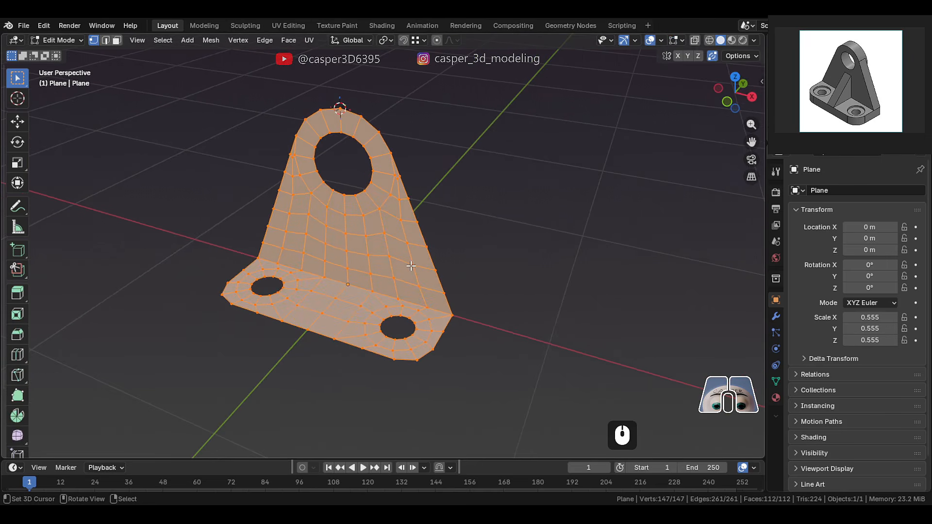
# Apply the bracket object's scale in Object Mode
pyautogui.press('Tab')
pyautogui.hotkey('ctrl', 'a')
pyautogui.click(358, 229)
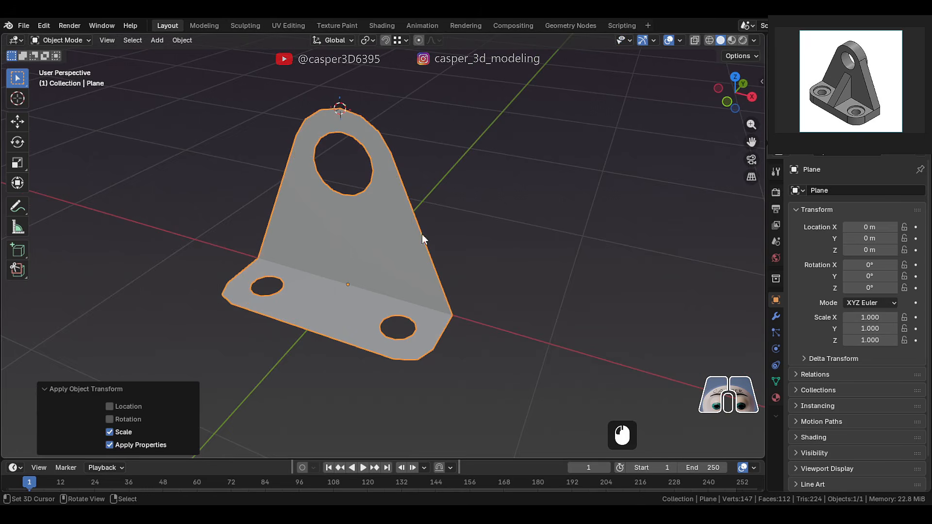
# Add a Solidify modifier to the bracket with a thickness of 0.08 m
pyautogui.click(776, 316)
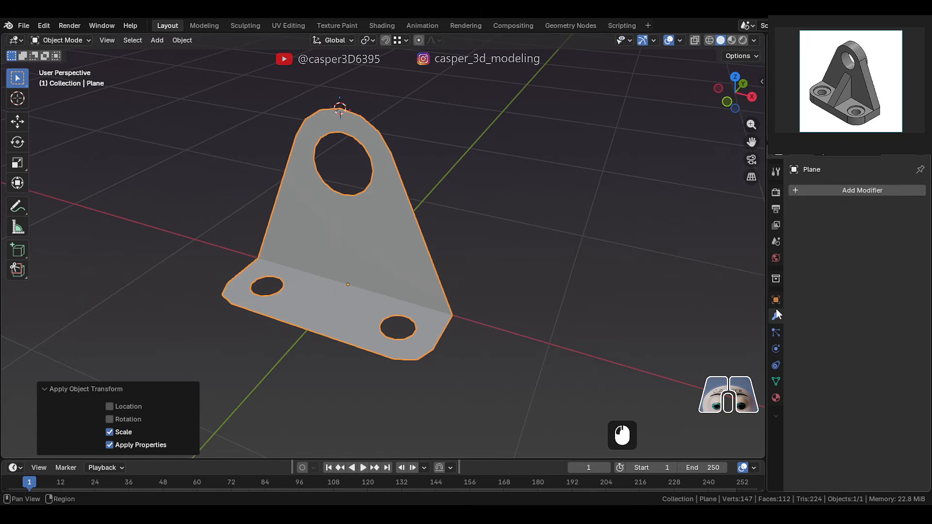
pyautogui.click(901, 186)
pyautogui.moveTo(855, 213)
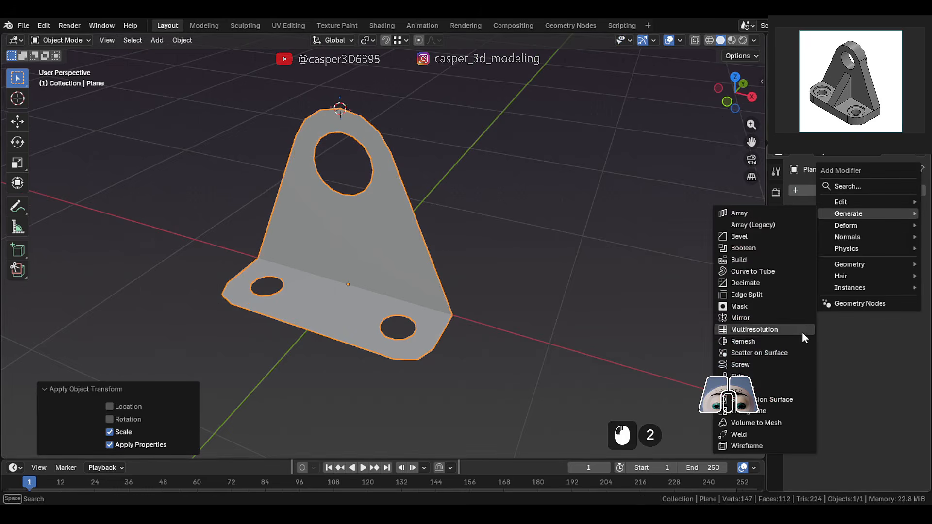
pyautogui.click(804, 383)
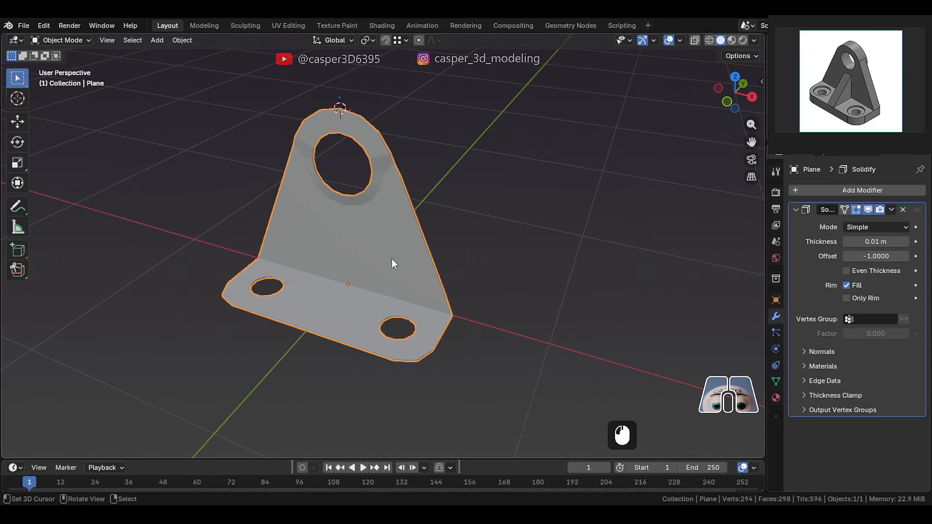
pyautogui.moveTo(391, 262); pyautogui.dragTo(427, 271, button='middle')
pyautogui.moveTo(874, 241); pyautogui.dragTo(900, 241)
pyautogui.moveTo(422, 262); pyautogui.dragTo(409, 199, button='middle')
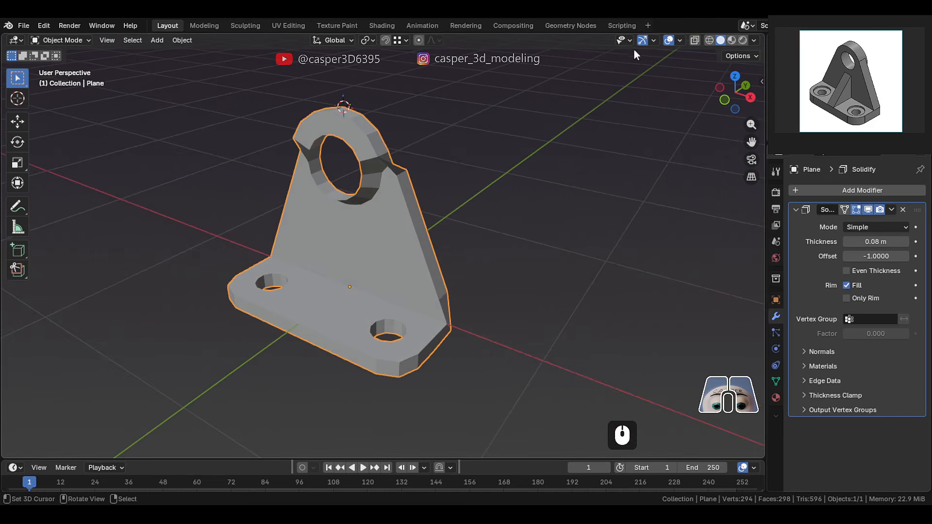
# Turn on the Face Orientation overlay and recalculate all the mesh normals to the inside, hiding Solidify in the viewport while editing
pyautogui.click(679, 41)
pyautogui.click(602, 252)
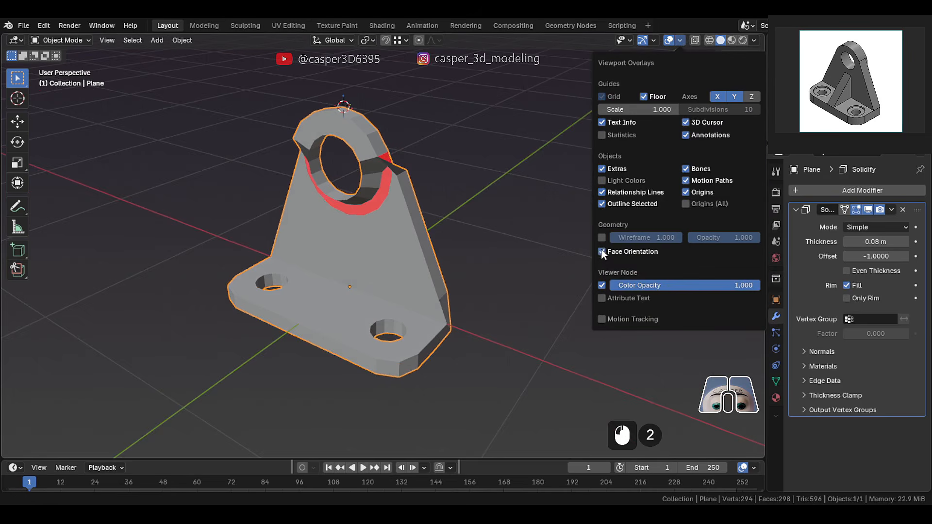
pyautogui.click(868, 209)
pyautogui.press('Tab')
pyautogui.press('a')
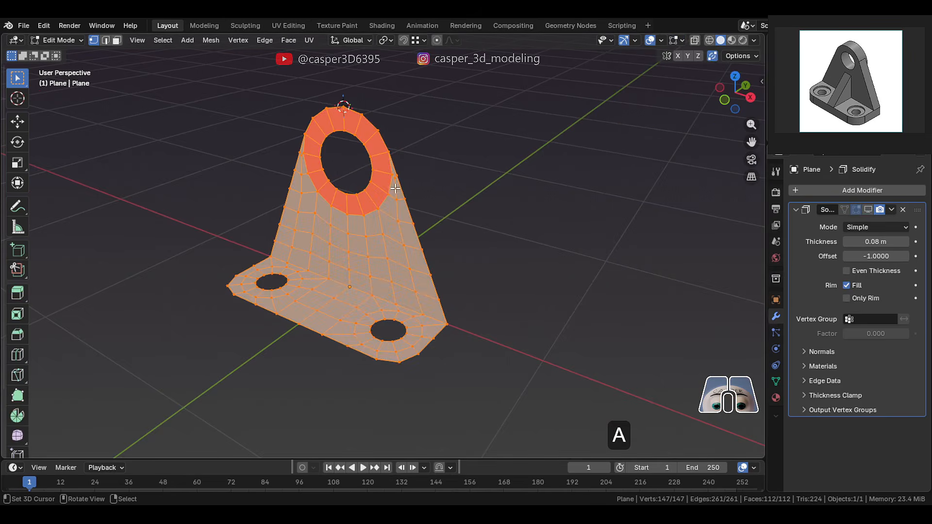
pyautogui.hotkey('shift', 'n')
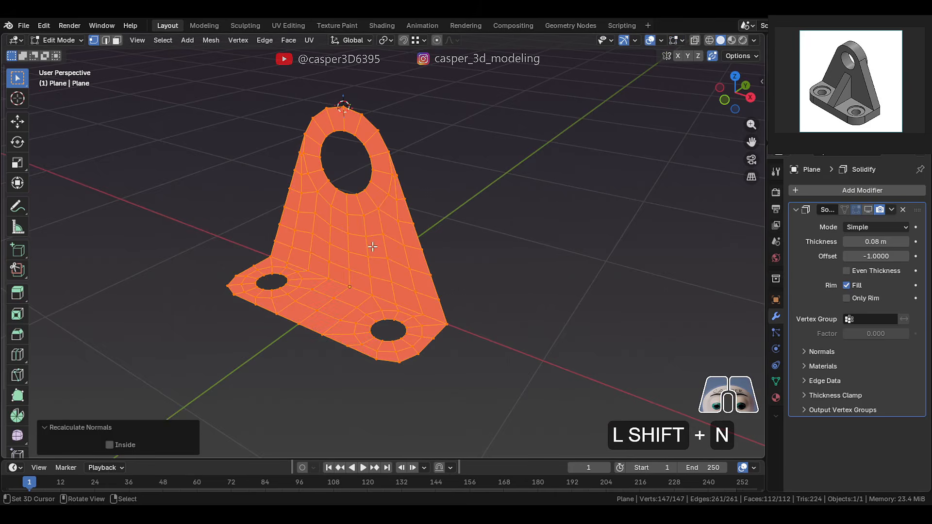
pyautogui.click(110, 444)
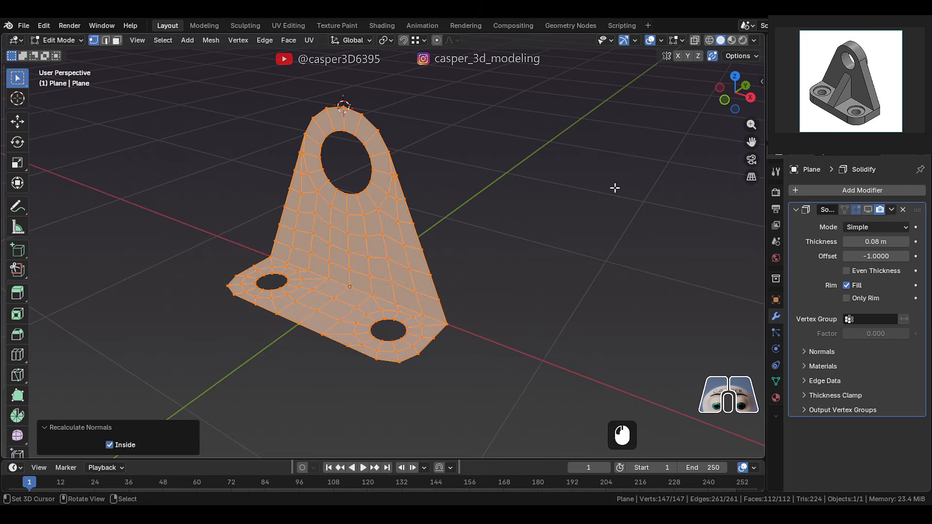
pyautogui.press('Tab')
pyautogui.click(868, 210)
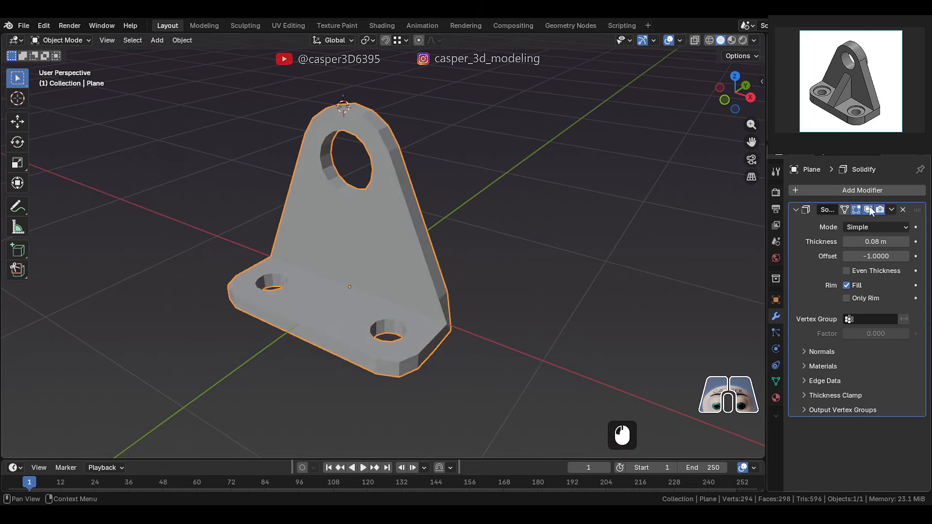
# Set the Solidify thickness to 0.14 m and enable Even Thickness
pyautogui.moveTo(303, 252); pyautogui.dragTo(340, 248, button='middle')
pyautogui.moveTo(875, 242); pyautogui.dragTo(898, 241)
pyautogui.moveTo(643, 256); pyautogui.dragTo(375, 238, button='middle')
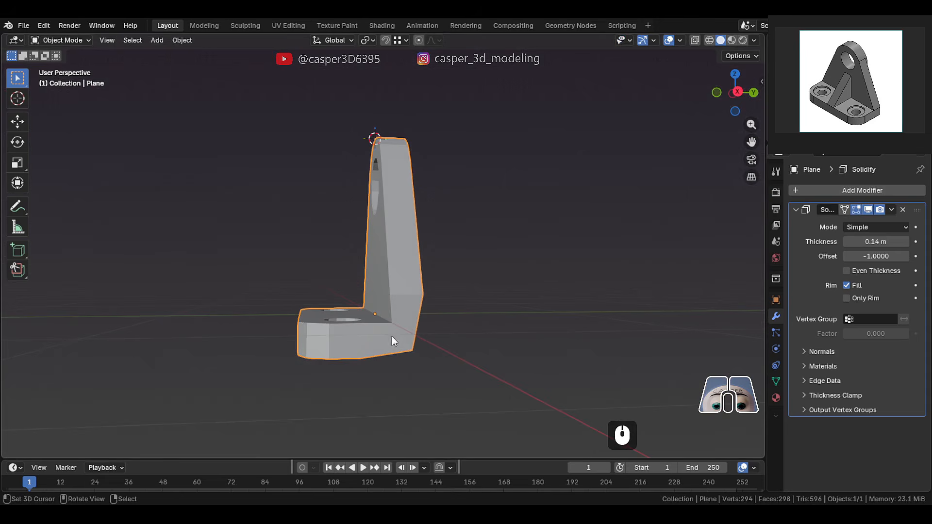
pyautogui.click(847, 271)
pyautogui.moveTo(636, 272); pyautogui.dragTo(395, 328, button='middle')
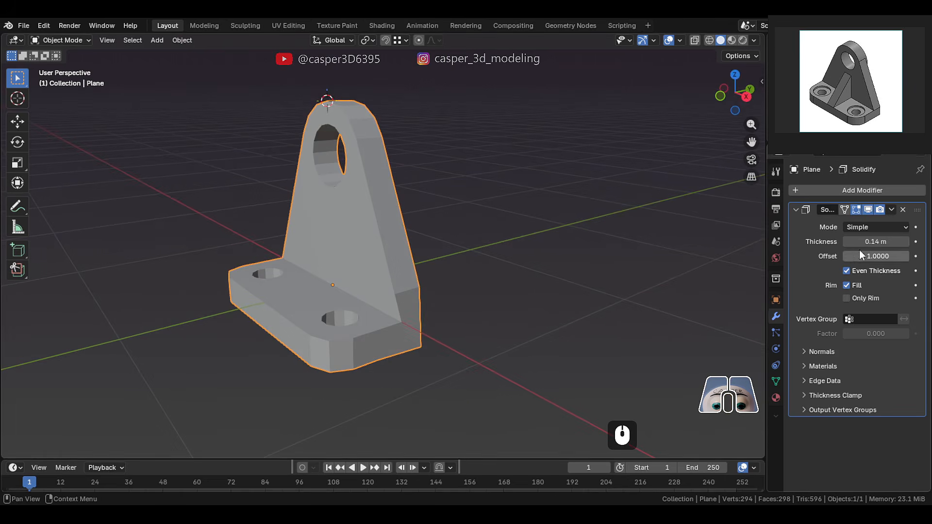
# Switch the Solidify mode to Complex and apply the modifier to the bracket
pyautogui.click(881, 227)
pyautogui.click(881, 247)
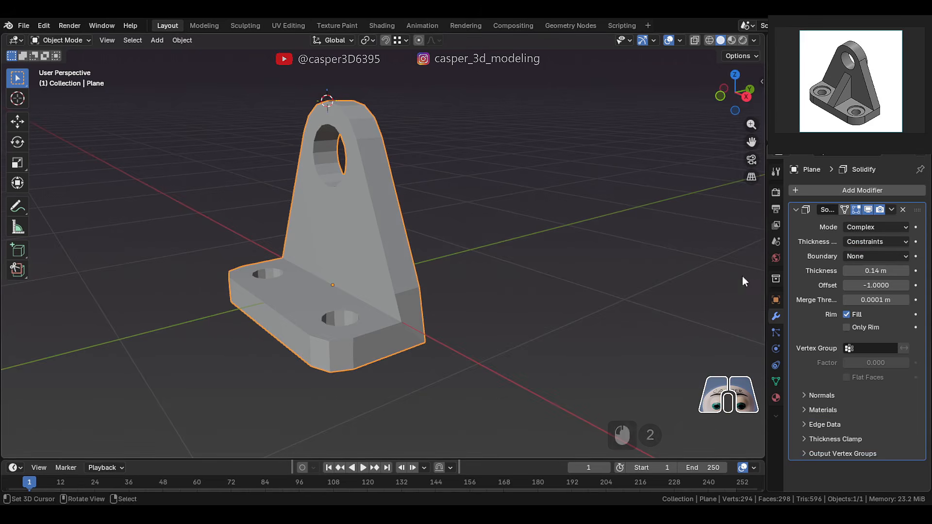
pyautogui.moveTo(742, 276); pyautogui.dragTo(403, 328, button='middle')
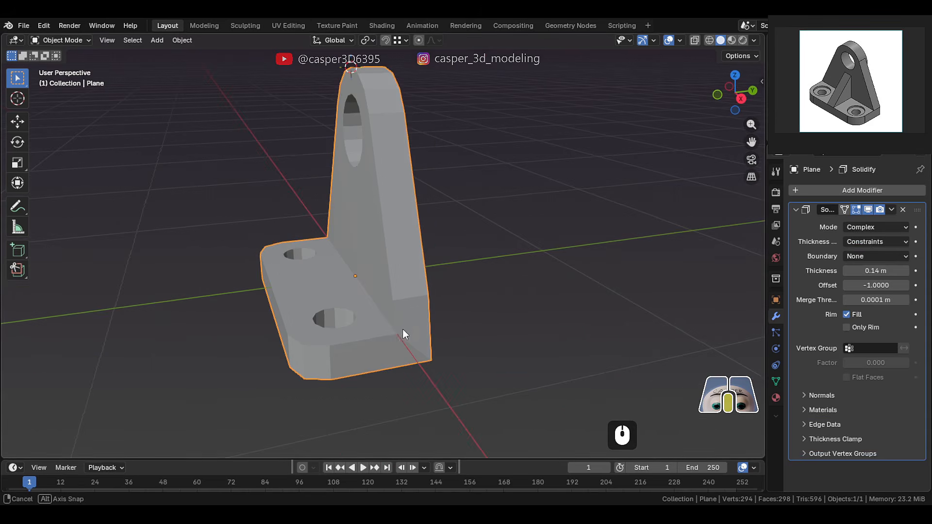
pyautogui.click(892, 210)
pyautogui.click(833, 220)
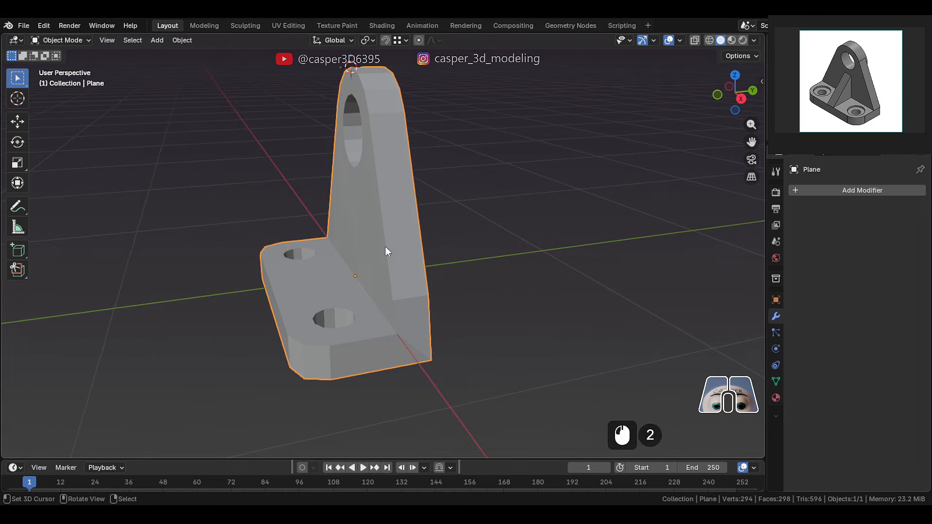
# In Edit Mode, knife a horizontal cut parallel to X across the bottom row of faces on the wall's back
pyautogui.press('Tab')
pyautogui.moveTo(385, 247); pyautogui.dragTo(352, 305, button='middle')
pyautogui.click(298, 255)
pyautogui.press('k')
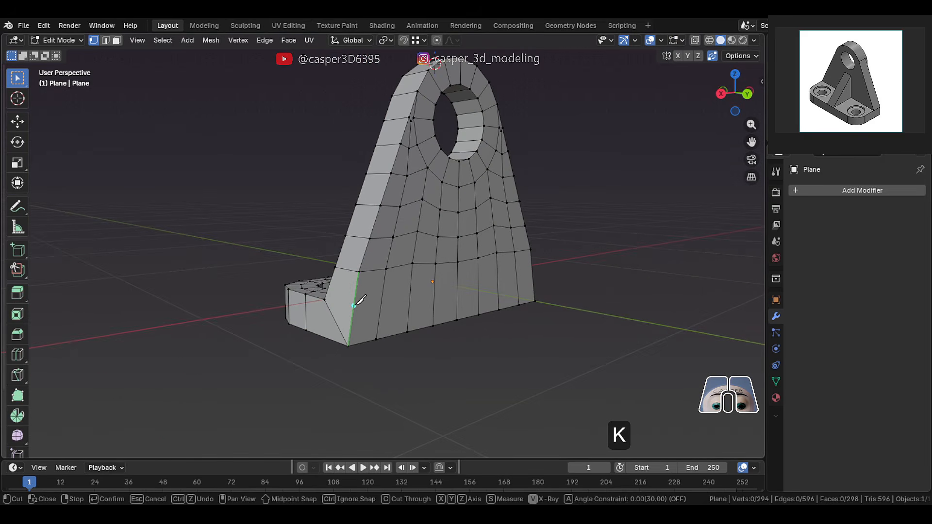
pyautogui.keyDown('shift'); pyautogui.click(354, 308); pyautogui.keyUp('shift')
pyautogui.press('x')
pyautogui.click(669, 250)
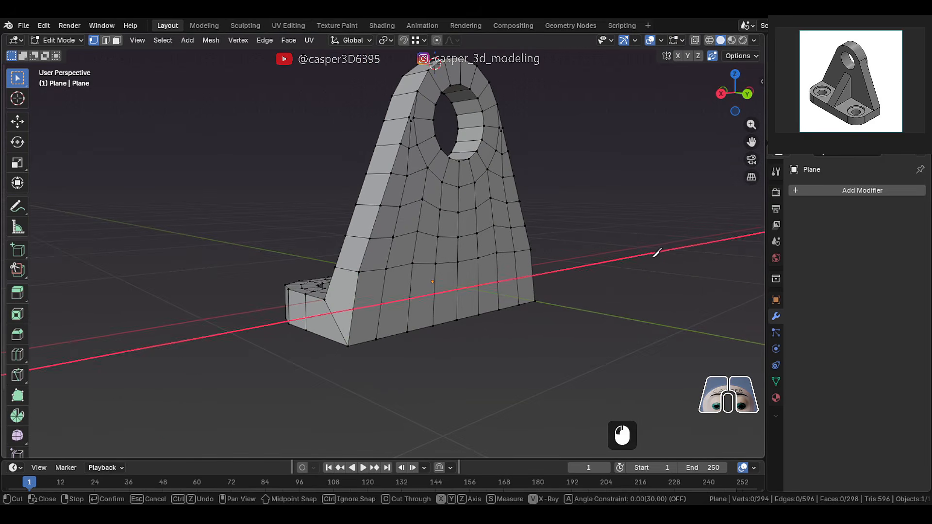
pyautogui.press('Return')
# Move the new horizontal cut along Z, snapping it to the height of the corner where wall and base meet
pyautogui.keyDown('shift'); pyautogui.moveTo(245, 319); pyautogui.dragTo(377, 314, button='middle'); pyautogui.keyUp('shift')
pyautogui.press('g')
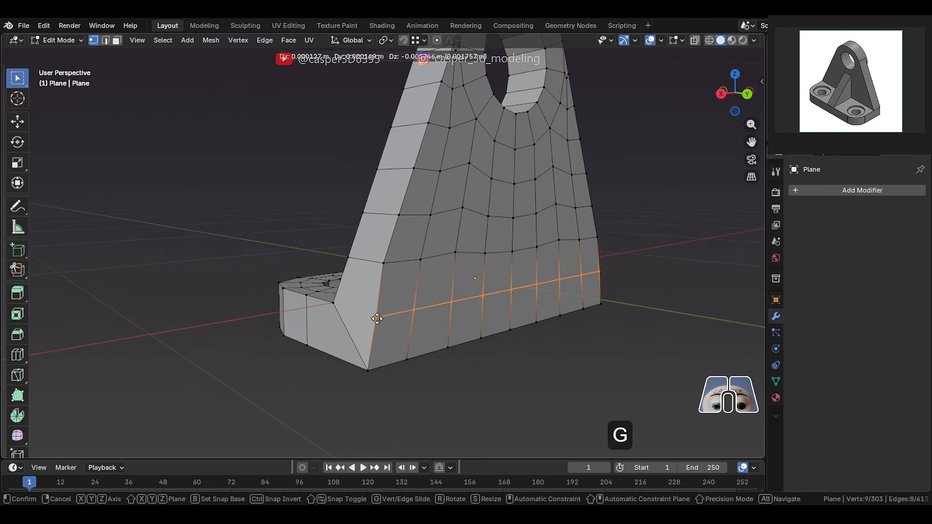
pyautogui.click(377, 323)
pyautogui.press('g')
pyautogui.press('z')
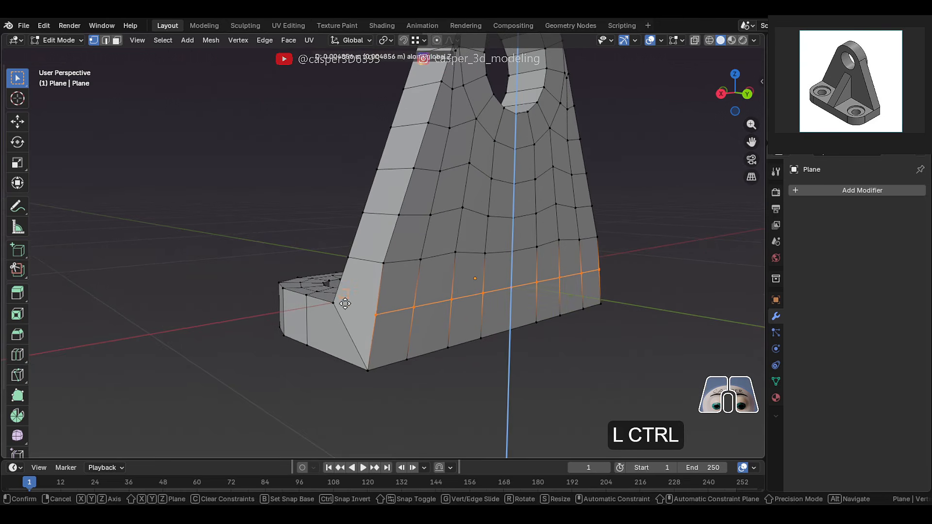
pyautogui.click(340, 307)
# Connect the cut's end vertex on the back edge to the wall-base corner vertex across the side face
pyautogui.moveTo(341, 307); pyautogui.dragTo(417, 298, button='middle')
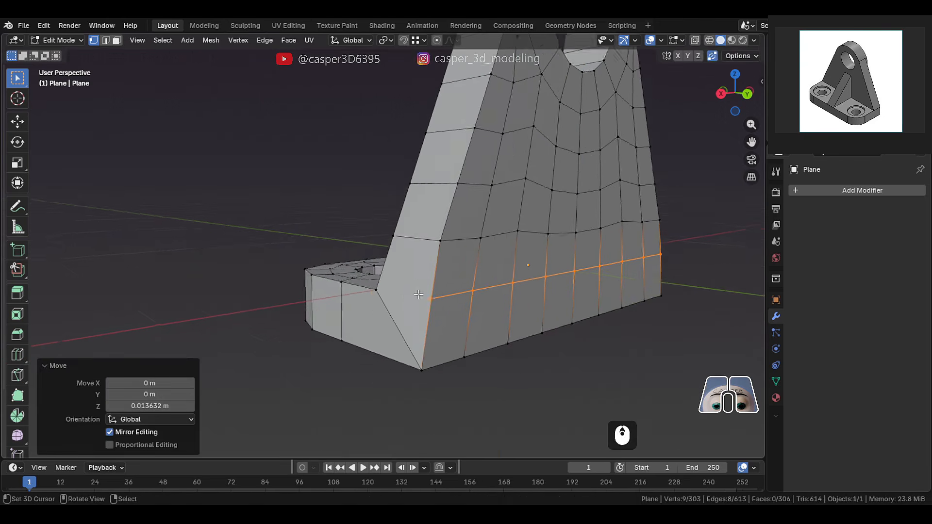
pyautogui.click(431, 299)
pyautogui.keyDown('shift'); pyautogui.click(376, 289); pyautogui.keyUp('shift')
pyautogui.press('j')
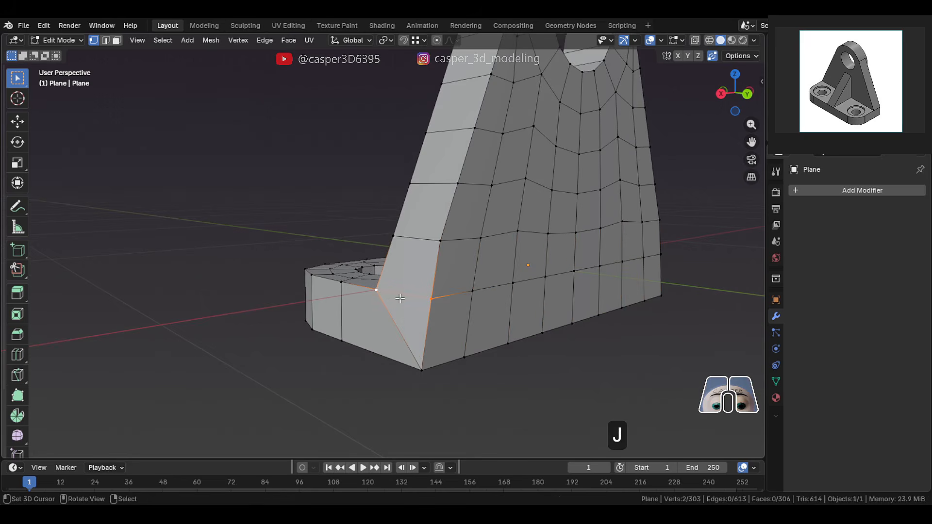
# Move the cut's back corner vertex along X, snapping it in line with the bottom corner vertex below
pyautogui.click(430, 297)
pyautogui.moveTo(430, 297); pyautogui.dragTo(425, 297, button='middle')
pyautogui.press('g')
pyautogui.press('x')
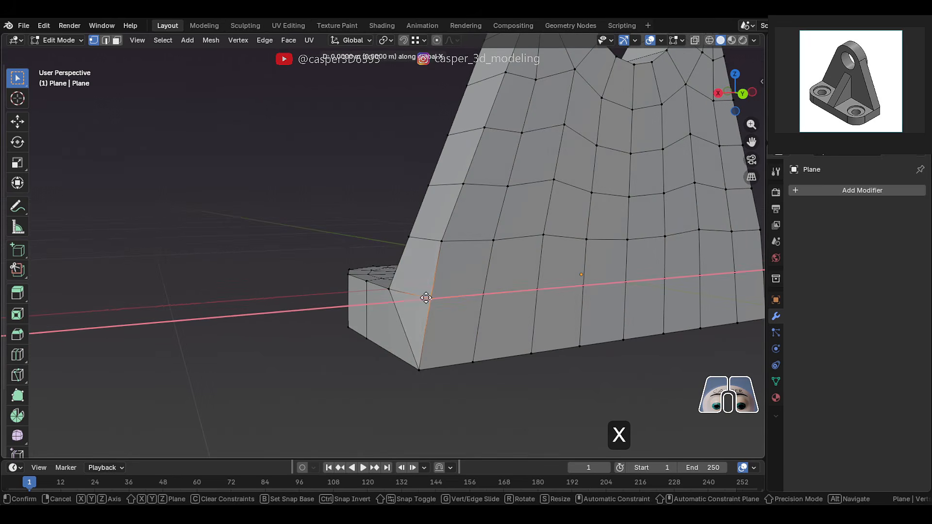
pyautogui.press('ctrl')
pyautogui.click(403, 287)
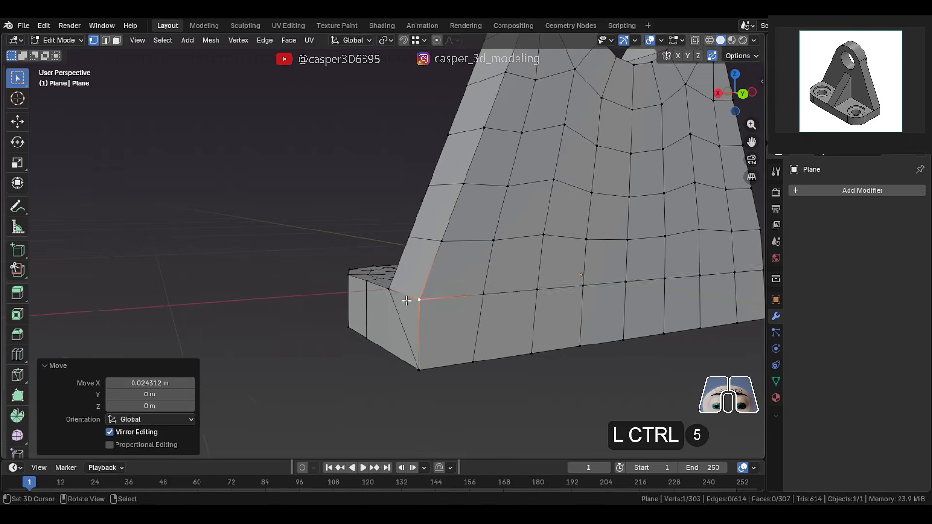
# Knife a cut parallel to X along the base's underside, between the two holes and the back edge
pyautogui.moveTo(408, 294)
pyautogui.mouseDown(button='middle')
pyautogui.moveTo(348, 291)
pyautogui.moveTo(389, 295)
pyautogui.mouseUp(button='middle')
pyautogui.press('k')
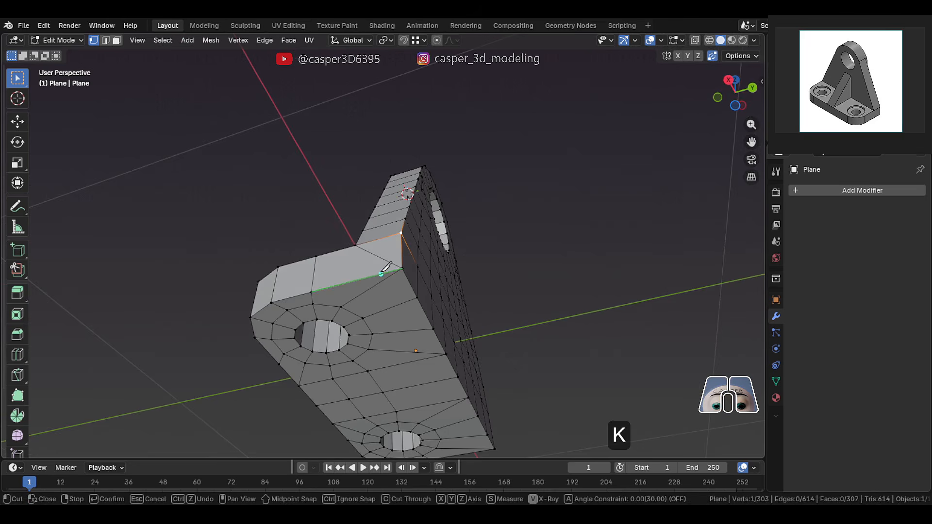
pyautogui.click(376, 276)
pyautogui.press('x')
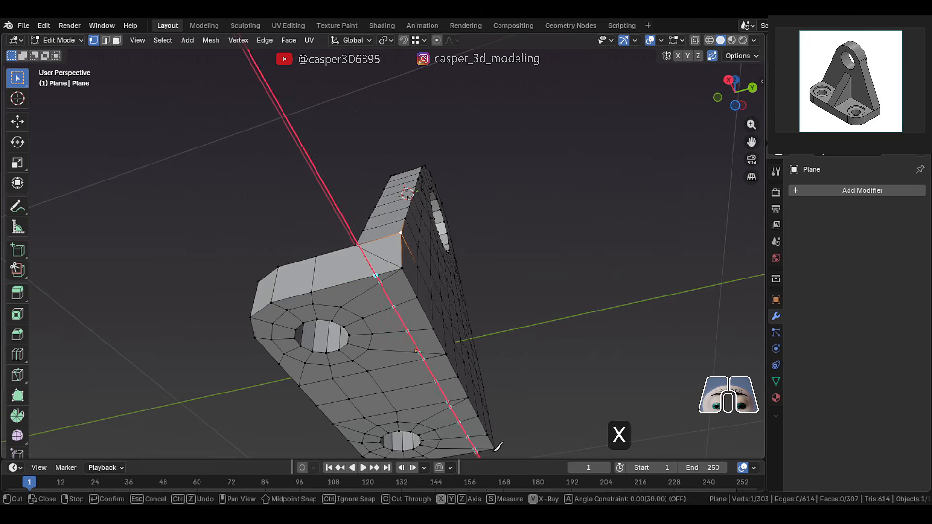
pyautogui.keyDown('shift'); pyautogui.click(481, 446); pyautogui.keyUp('shift')
pyautogui.press('Return')
# Move the underside cut along Y, snapping it in line with the corner where wall and base meet
pyautogui.moveTo(401, 288); pyautogui.dragTo(391, 250, button='middle')
pyautogui.press('g')
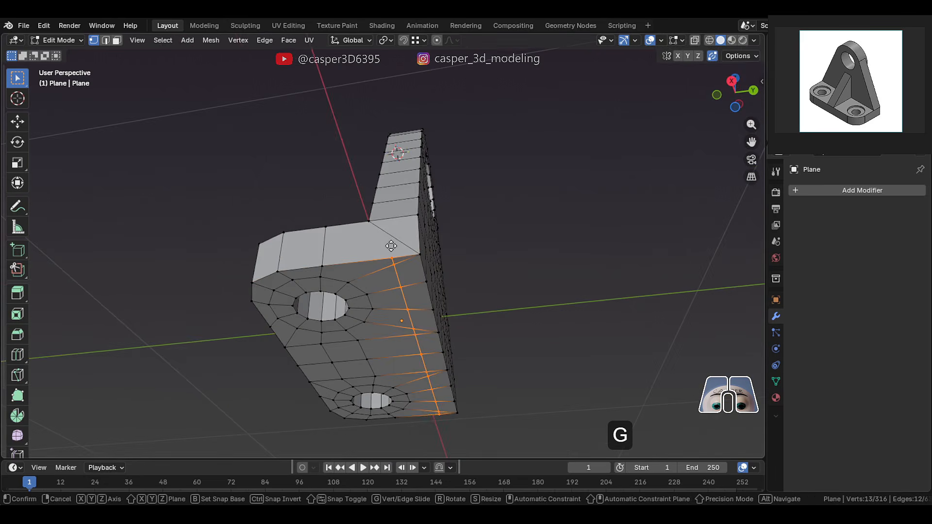
pyautogui.press('x')
pyautogui.press('y')
pyautogui.press('ctrl')
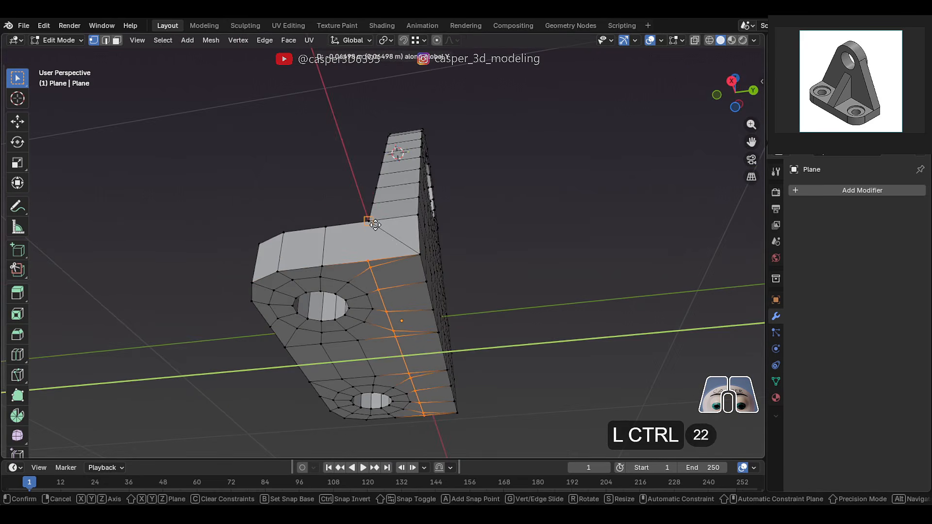
pyautogui.click(375, 224)
# Connect the wall-base corner vertex to the underside cut on the side face and dissolve the old diagonal edge
pyautogui.moveTo(375, 224); pyautogui.dragTo(398, 246, button='middle')
pyautogui.press('j')
pyautogui.press('2')
pyautogui.press('x')
pyautogui.click(383, 287)
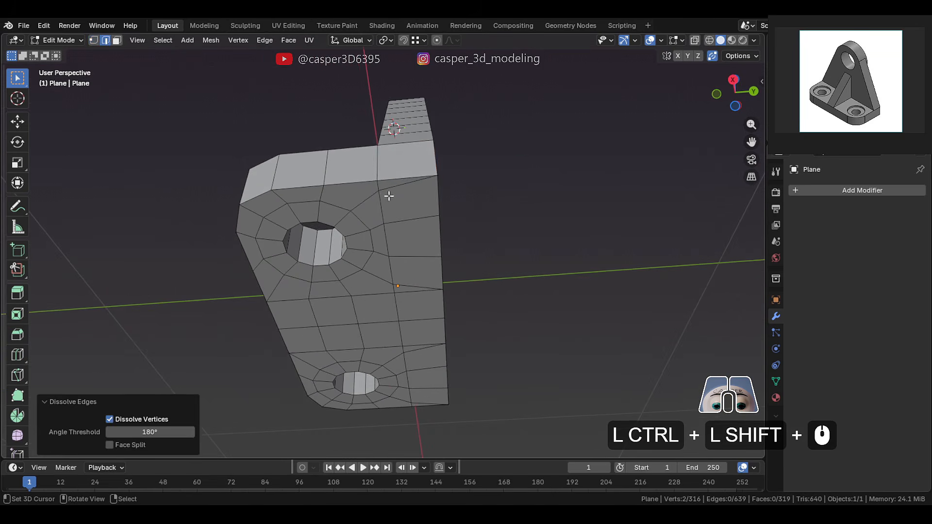
# Slide the stray vertices on the underside cut onto their neighbours to merge them
pyautogui.press('1')
pyautogui.rightClick(377, 196)
pyautogui.moveTo(378, 199); pyautogui.dragTo(383, 191, button='middle')
pyautogui.press('g')
pyautogui.press('g')
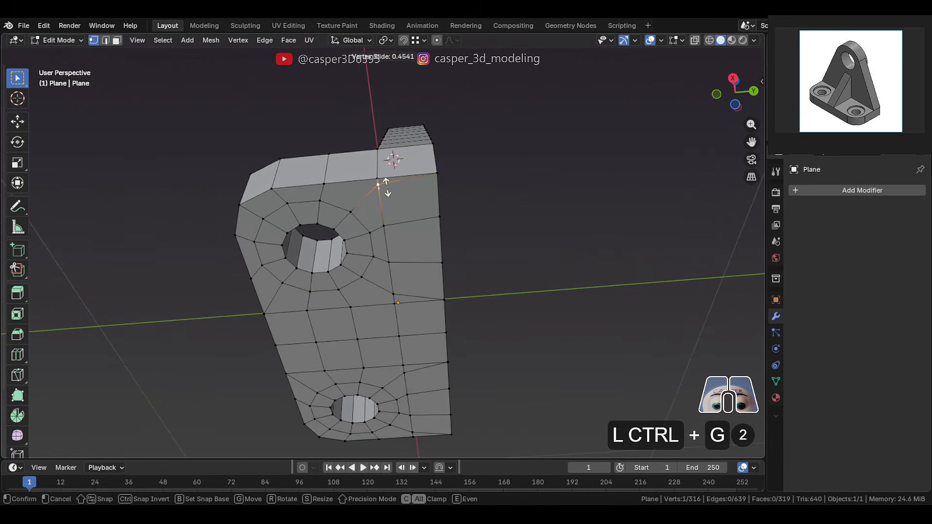
pyautogui.click(386, 187)
pyautogui.press('g')
pyautogui.press('g')
pyautogui.click(396, 254)
# Slide the two selected vertices of the underside cut beside the hole along their edges
pyautogui.keyDown('ctrl'); pyautogui.keyDown('shift'); pyautogui.click(387, 227); pyautogui.keyUp('shift'); pyautogui.keyUp('ctrl')
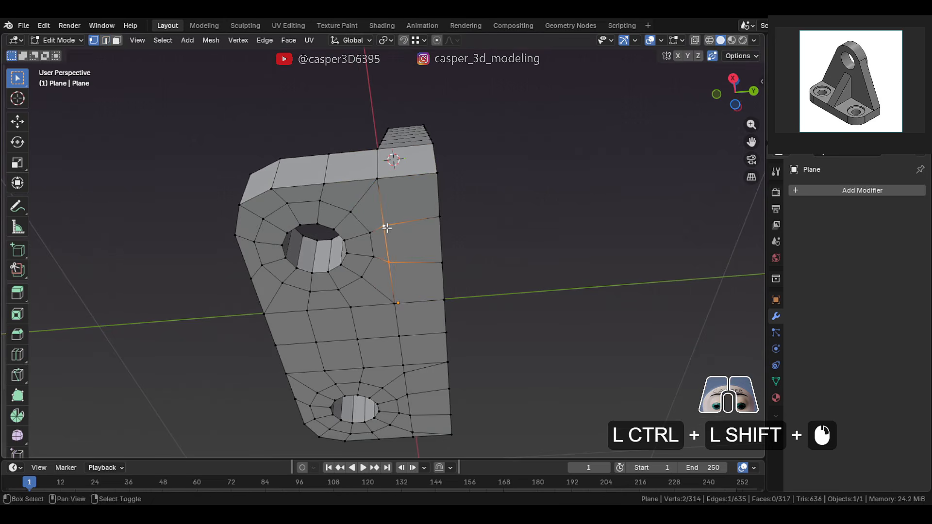
pyautogui.press('g')
pyautogui.press('g')
pyautogui.click(395, 225)
# Extrude the ring of faces around the hole on the wall's back about 0.07 m and adjust it along Y
pyautogui.moveTo(395, 226); pyautogui.dragTo(400, 225, button='middle')
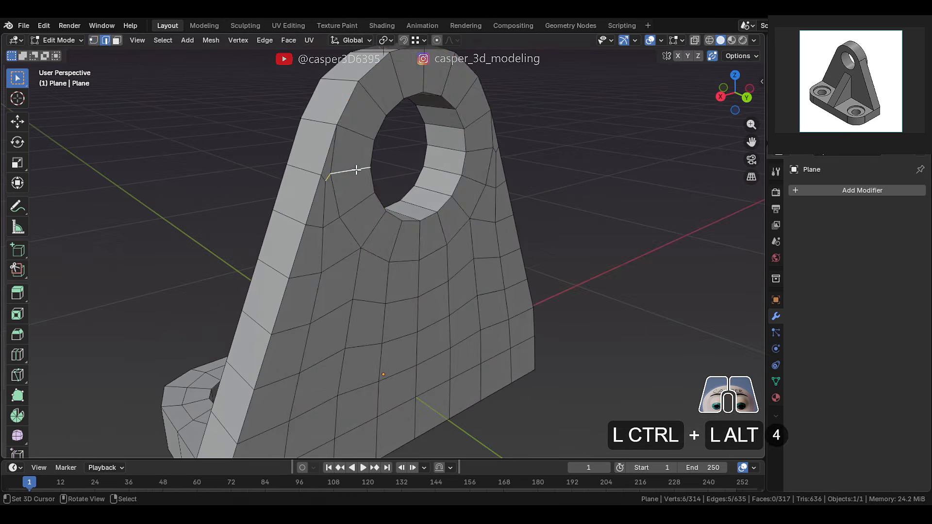
pyautogui.press('3')
pyautogui.keyDown('ctrl'); pyautogui.keyDown('alt'); pyautogui.click(356, 170); pyautogui.keyUp('alt'); pyautogui.keyUp('ctrl')
pyautogui.moveTo(357, 170); pyautogui.dragTo(389, 201, button='middle')
pyautogui.press('e')
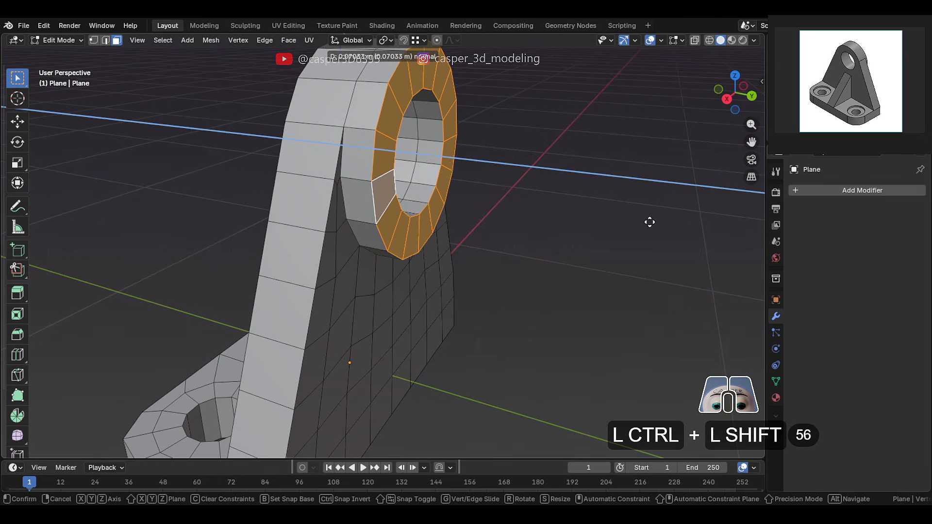
pyautogui.keyDown('ctrl'); pyautogui.keyDown('shift'); pyautogui.click(650, 222); pyautogui.keyUp('shift'); pyautogui.keyUp('ctrl')
pyautogui.moveTo(475, 233); pyautogui.dragTo(430, 202, button='middle')
pyautogui.press('g')
pyautogui.press('y')
pyautogui.click(352, 217)
# Slide the stray vertex beside the wall hole onto the slanted edge's vertex so they merge
pyautogui.press('1')
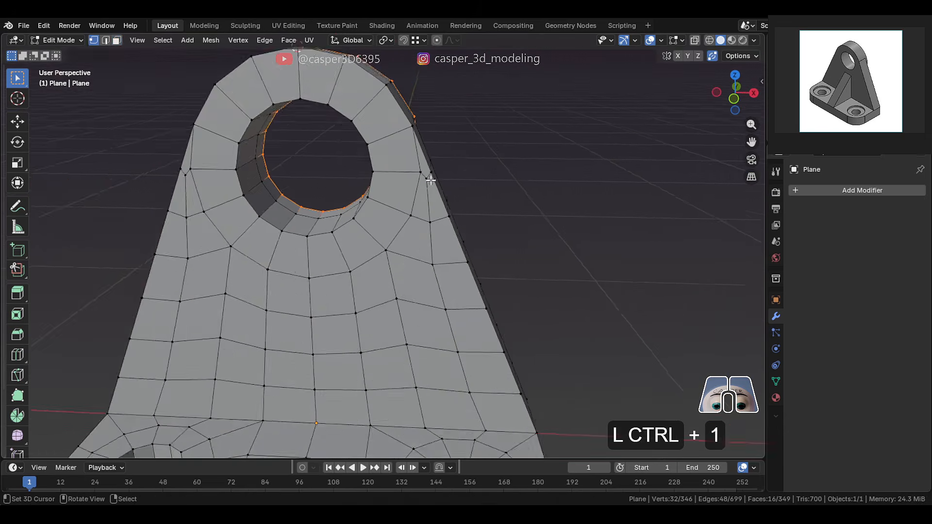
pyautogui.scroll(3, 426, 180)
pyautogui.rightClick(426, 179)
pyautogui.press('g')
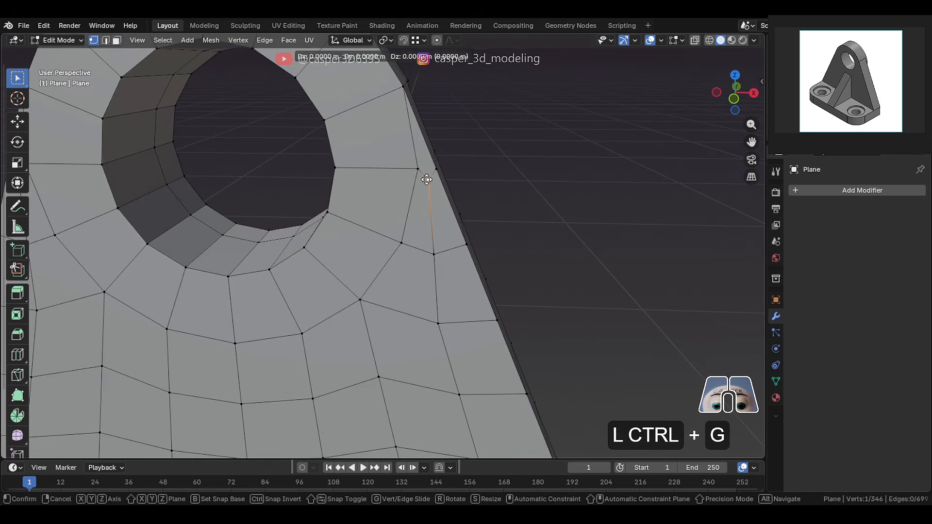
pyautogui.press('g')
pyautogui.click(439, 167)
pyautogui.press('g')
pyautogui.press('g')
pyautogui.click(446, 170)
# Dissolve the short redundant edge beside the wall hole and slide the nearby vertex to even out the faces
pyautogui.press('2')
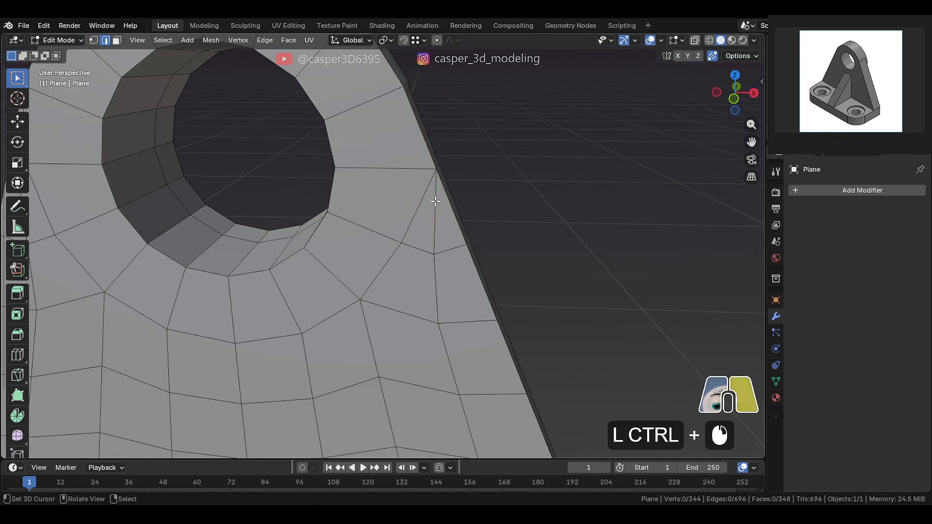
pyautogui.click(435, 209)
pyautogui.press('x')
pyautogui.click(430, 201)
pyautogui.scroll(-2, 424, 234)
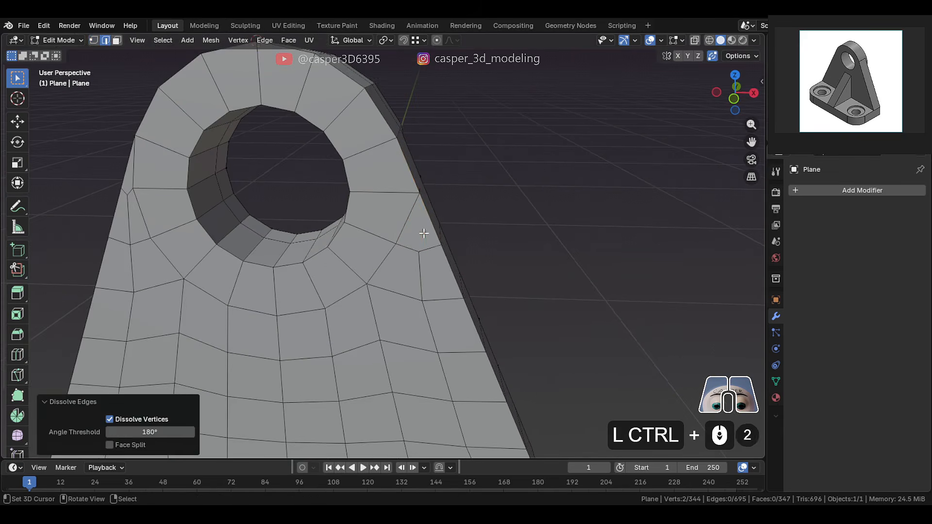
pyautogui.press('1')
pyautogui.moveTo(518, 219); pyautogui.dragTo(450, 173, button='middle')
pyautogui.press('g')
pyautogui.press('g')
pyautogui.click(418, 250)
# Move the wall vertex just below the hole along Z, snapping it level with its neighbour
pyautogui.scroll(-3, 423, 218)
pyautogui.scroll(4, 424, 197)
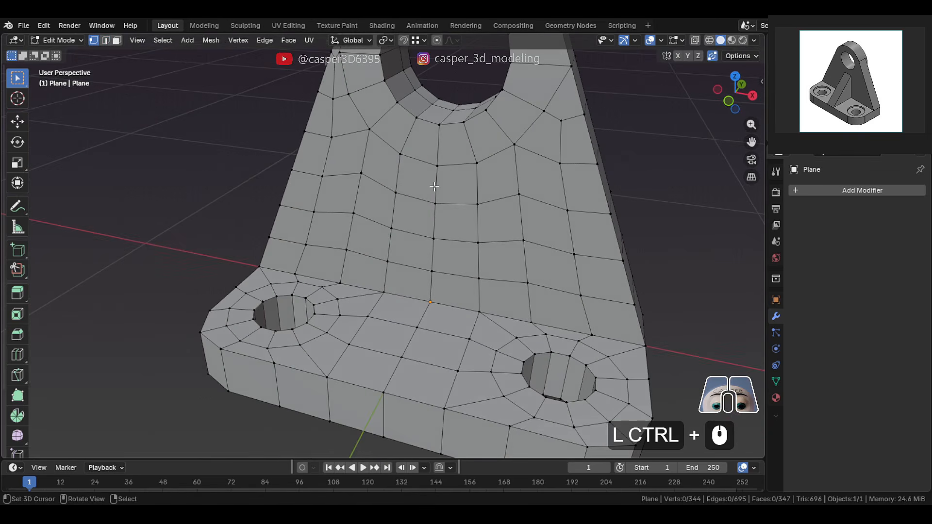
pyautogui.press('g')
pyautogui.press('z')
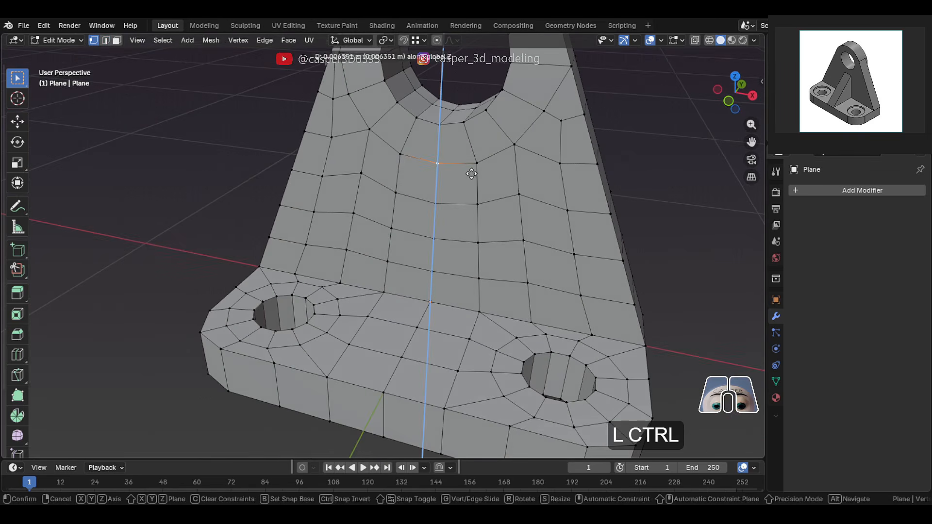
pyautogui.click(471, 171)
# Snap the 3D cursor to the vertex at the wall's foot, just beside the middle
pyautogui.moveTo(471, 171); pyautogui.dragTo(465, 303, button='middle')
pyautogui.hotkey('shift', 's')
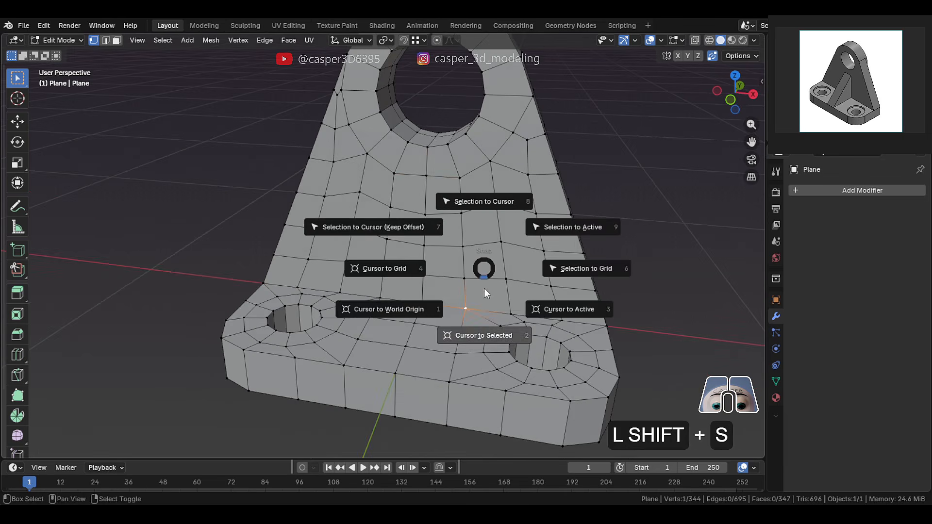
pyautogui.click(483, 325)
# Scale the vertical edge path above the 3D cursor to 0 on X around the cursor and restore the Median Point pivot
pyautogui.keyDown('ctrl'); pyautogui.click(471, 176); pyautogui.keyUp('ctrl')
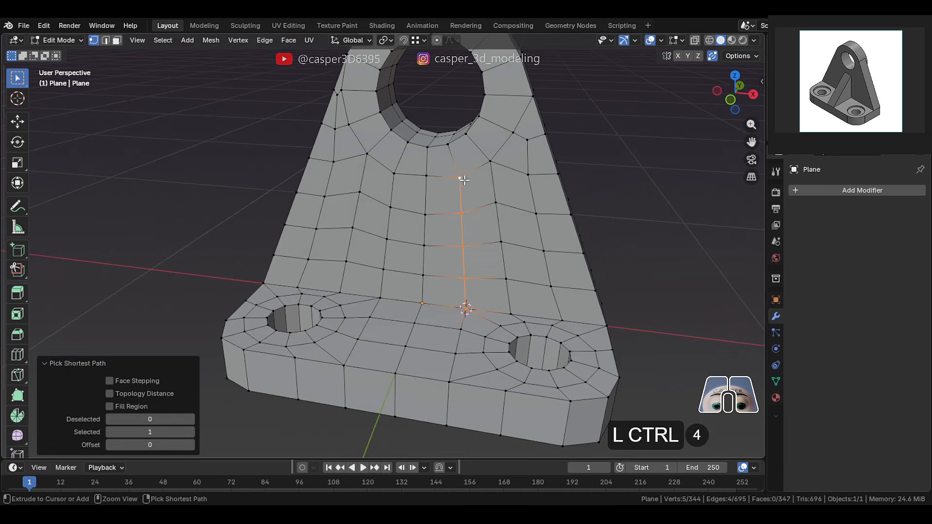
pyautogui.click(387, 40)
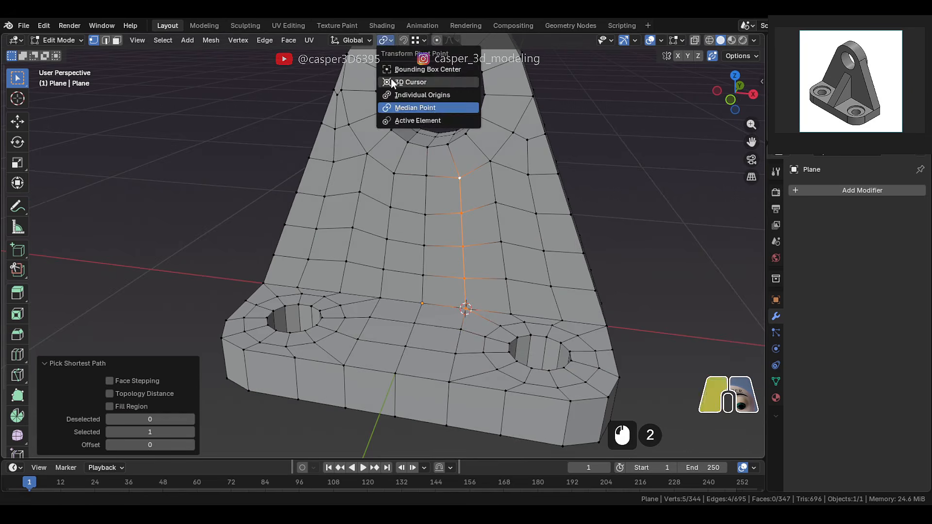
pyautogui.click(391, 80)
pyautogui.press('s')
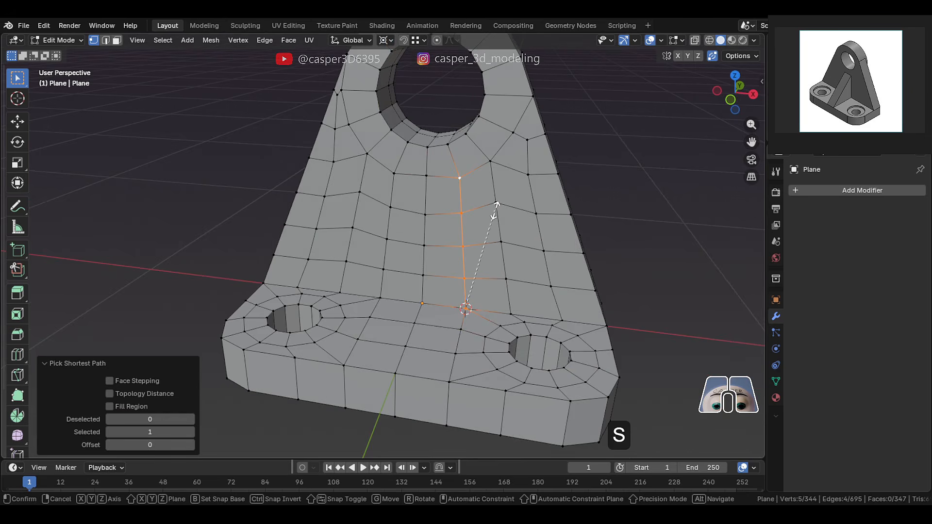
pyautogui.press('x')
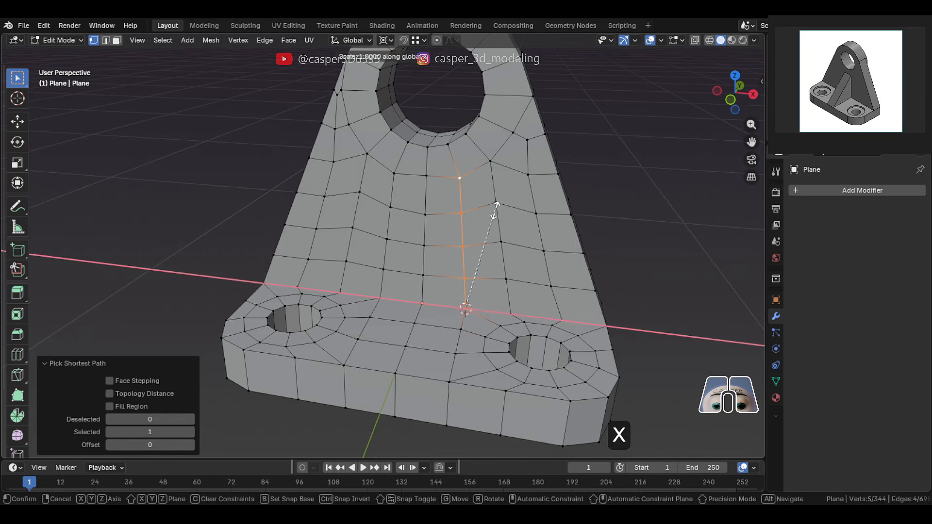
pyautogui.press('0')
pyautogui.click(495, 209)
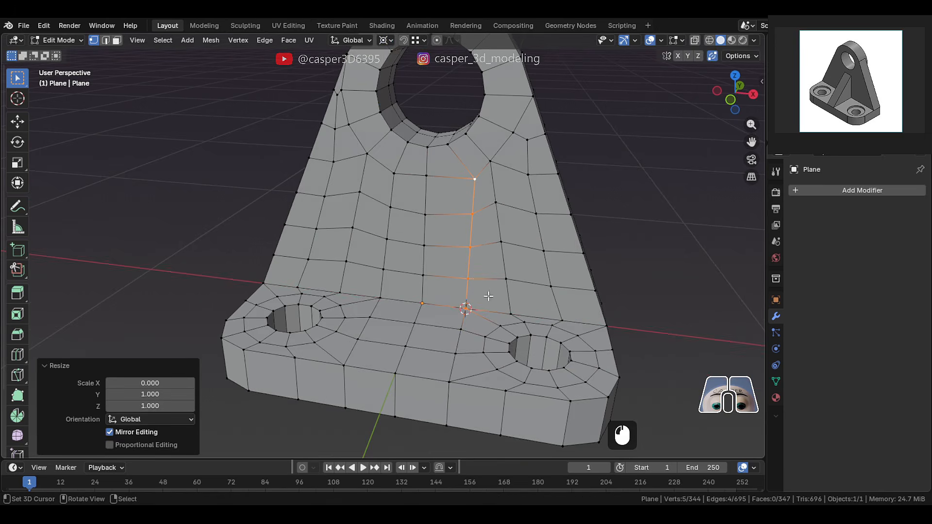
pyautogui.click(391, 40)
pyautogui.click(395, 107)
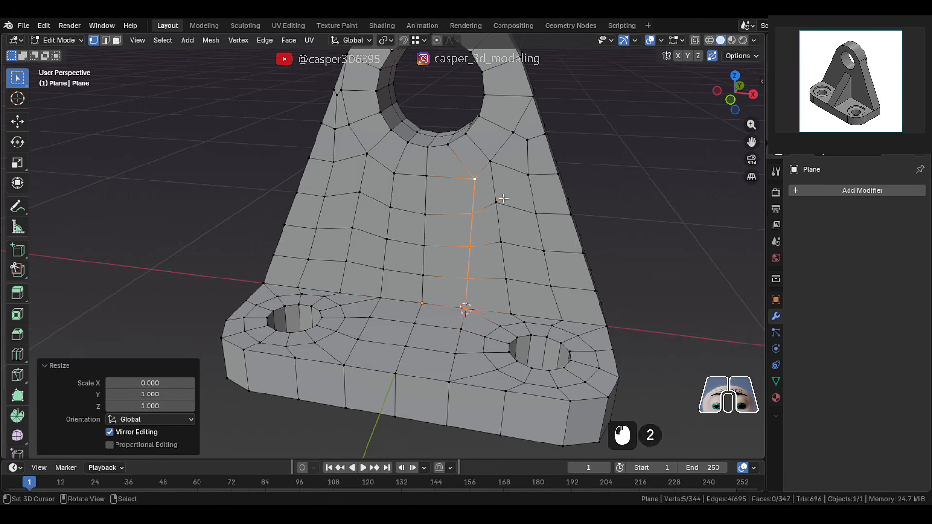
# Select the edge path from below the hole down to the base's front bottom edge and move it along X toward the middle
pyautogui.click(474, 179)
pyautogui.keyDown('ctrl'); pyautogui.click(446, 426); pyautogui.keyUp('ctrl')
pyautogui.moveTo(449, 425); pyautogui.dragTo(418, 243, button='middle')
pyautogui.press('g')
pyautogui.press('x')
pyautogui.press('shift')
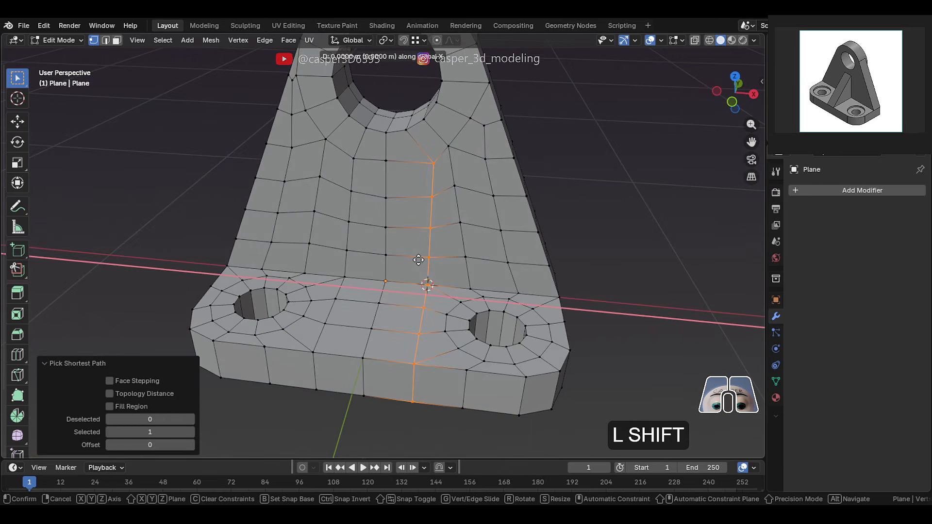
pyautogui.click(298, 239)
# Delete the vertices of the rib's central path, from below the wall hole down across the base top
pyautogui.moveTo(298, 239); pyautogui.dragTo(391, 194, button='middle')
pyautogui.click(386, 197)
pyautogui.keyDown('ctrl'); pyautogui.click(359, 327); pyautogui.keyUp('ctrl')
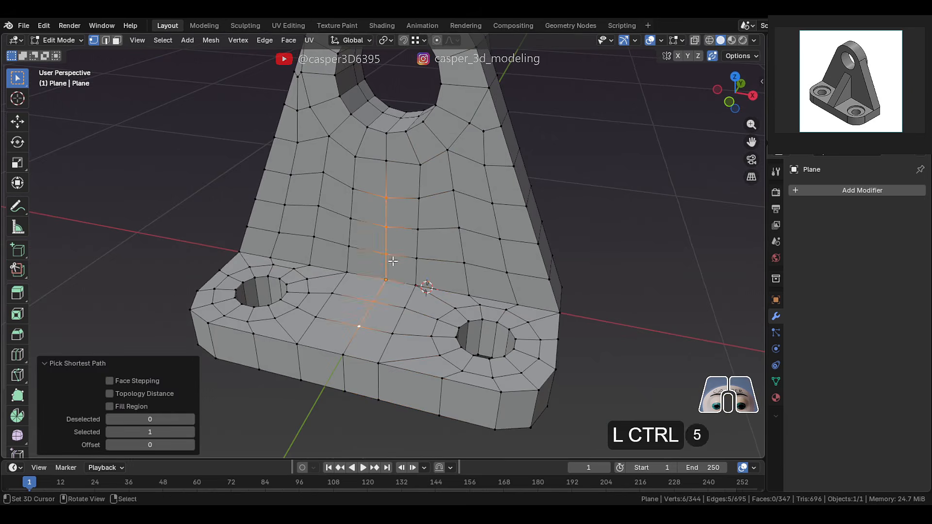
pyautogui.press('x')
# Select the two vertices along the opening's upper edge below the hole and lower them slightly along Z
pyautogui.click(378, 181)
pyautogui.keyDown('shift'); pyautogui.click(420, 167); pyautogui.keyUp('shift')
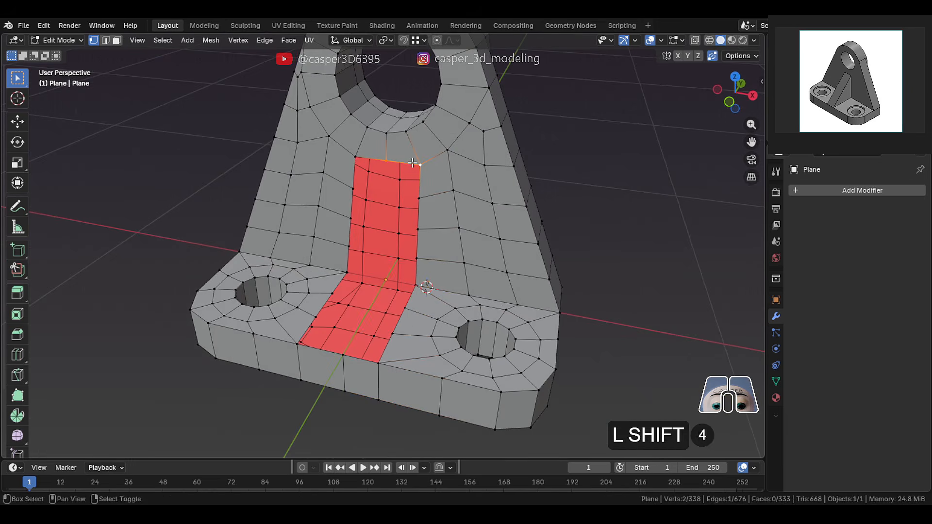
pyautogui.press('g')
pyautogui.press('z')
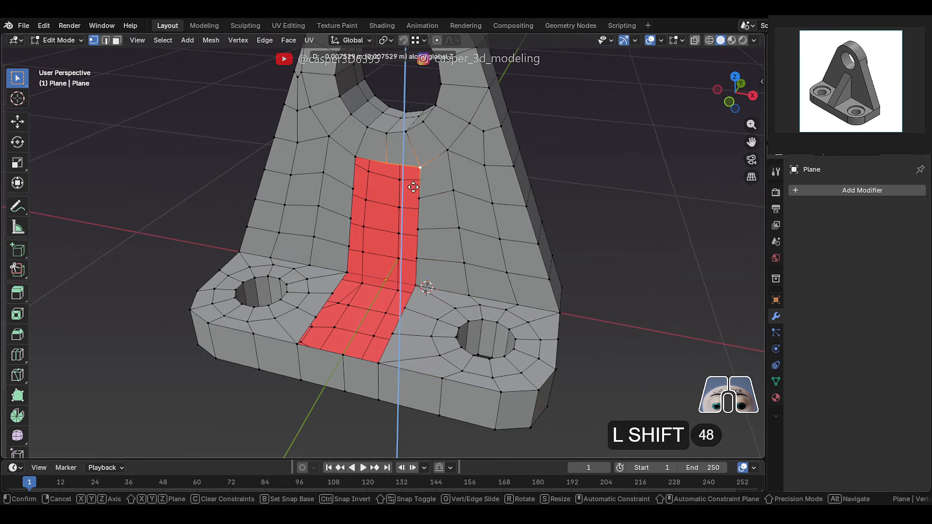
pyautogui.click(413, 194)
# Fill two sloping faces for the rib between the opening's upper wall edges and the base's front top edges
pyautogui.moveTo(413, 194); pyautogui.dragTo(396, 170, button='middle')
pyautogui.press('2')
pyautogui.click(391, 165)
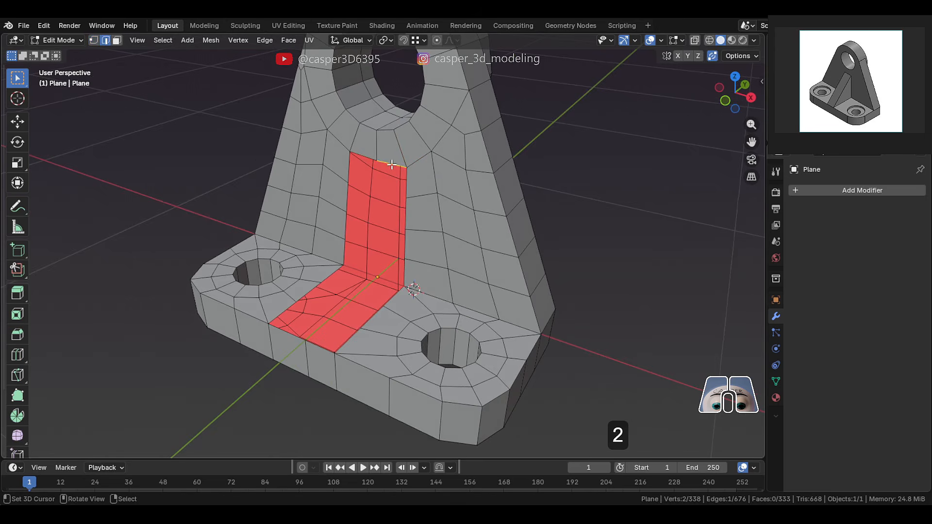
pyautogui.keyDown('shift'); pyautogui.click(291, 332); pyautogui.keyUp('shift')
pyautogui.press('f')
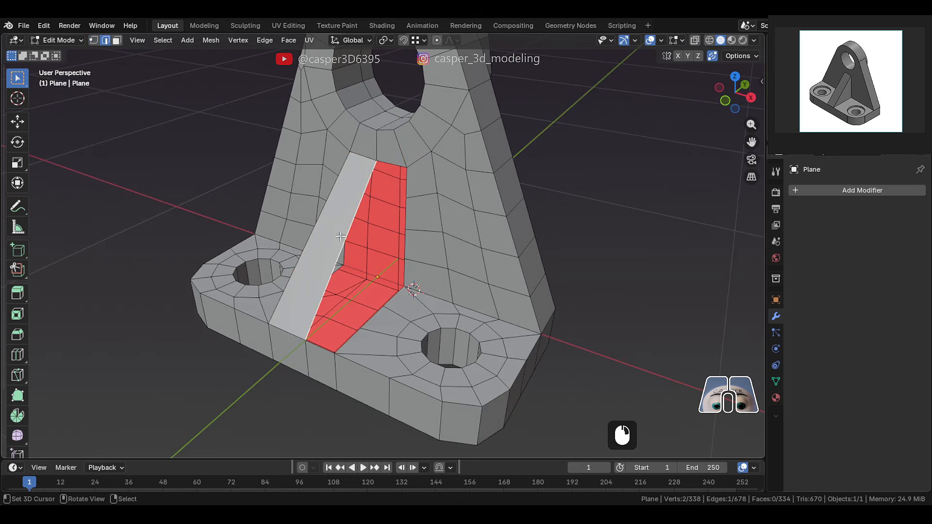
pyautogui.press('f')
# Select the boundary of the rib's open +X side and fill it with one triangular face
pyautogui.moveTo(363, 243); pyautogui.dragTo(391, 277, button='middle')
pyautogui.keyDown('ctrl'); pyautogui.click(405, 307); pyautogui.keyUp('ctrl')
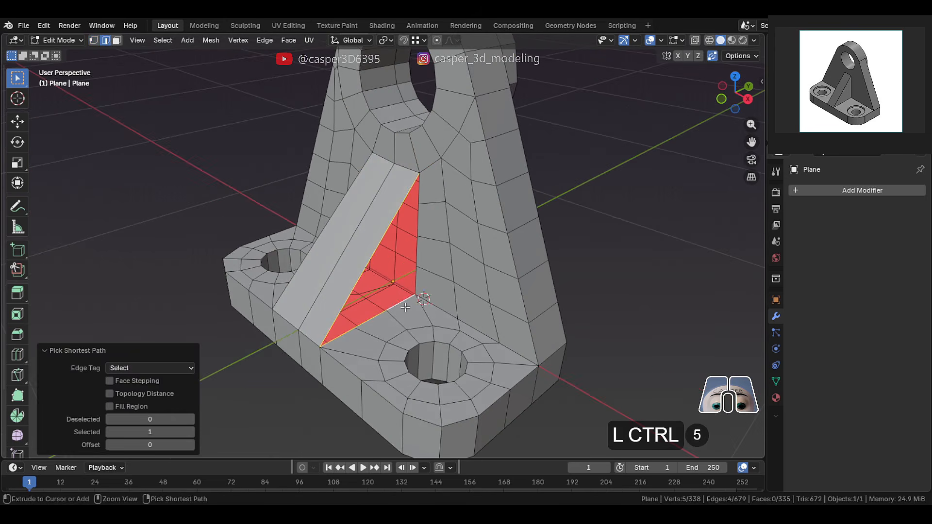
pyautogui.keyDown('ctrl'); pyautogui.click(420, 192); pyautogui.keyUp('ctrl')
pyautogui.press('f')
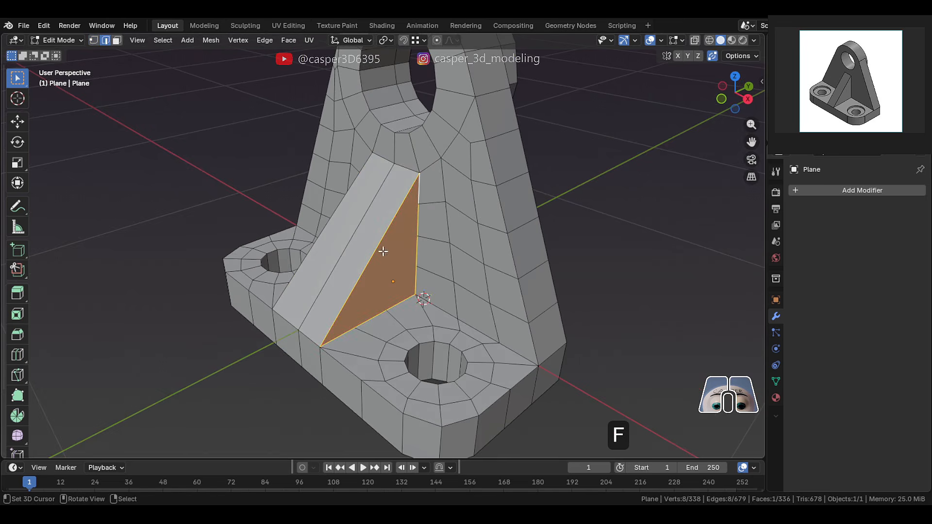
# Add four evenly spaced loop cuts across the rib's sloping faces without sliding them
pyautogui.moveTo(384, 252); pyautogui.dragTo(366, 309, button='middle')
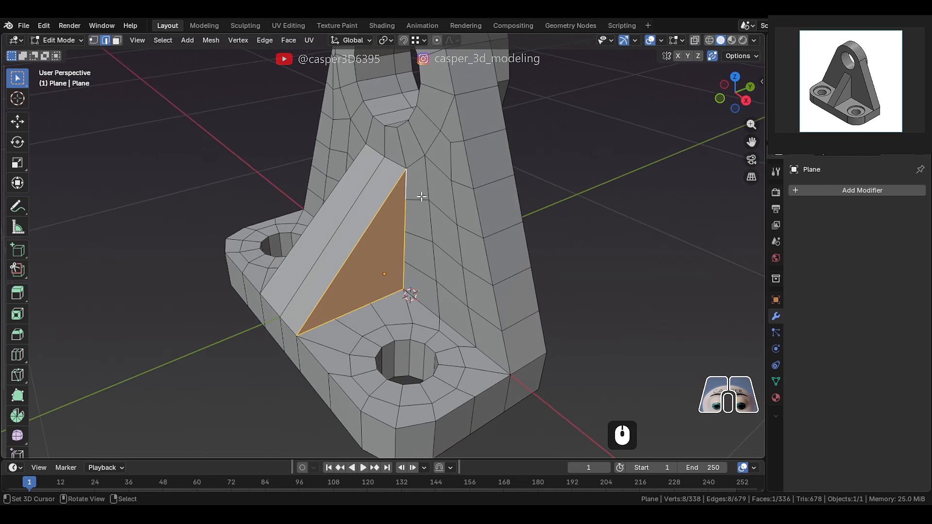
pyautogui.scroll(1, 422, 196)
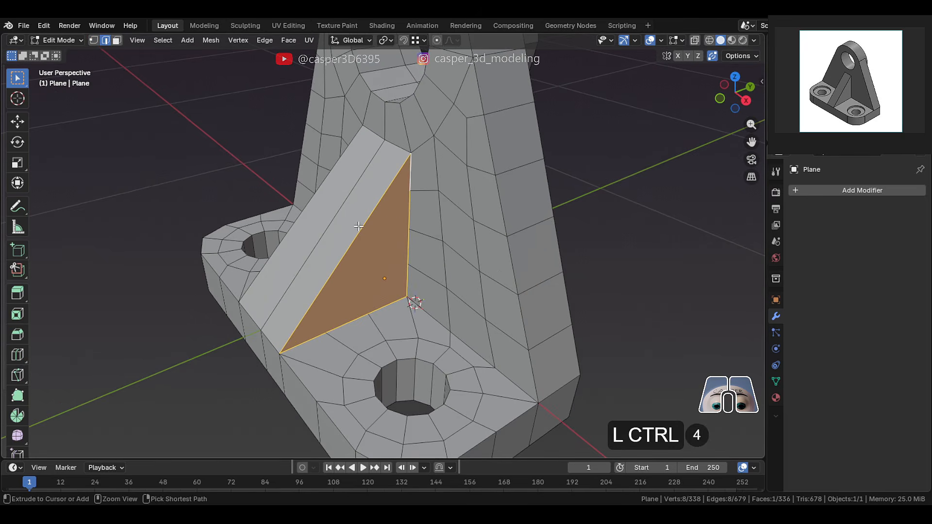
pyautogui.hotkey('ctrl', 'r')
pyautogui.scroll(2, 359, 226)
pyautogui.scroll(1, 358, 226)
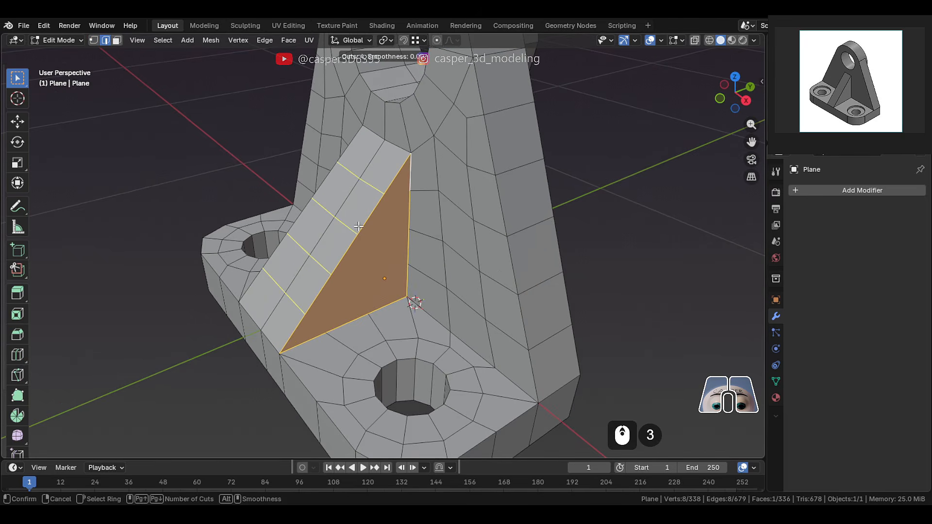
pyautogui.click(358, 226)
pyautogui.rightClick(359, 230)
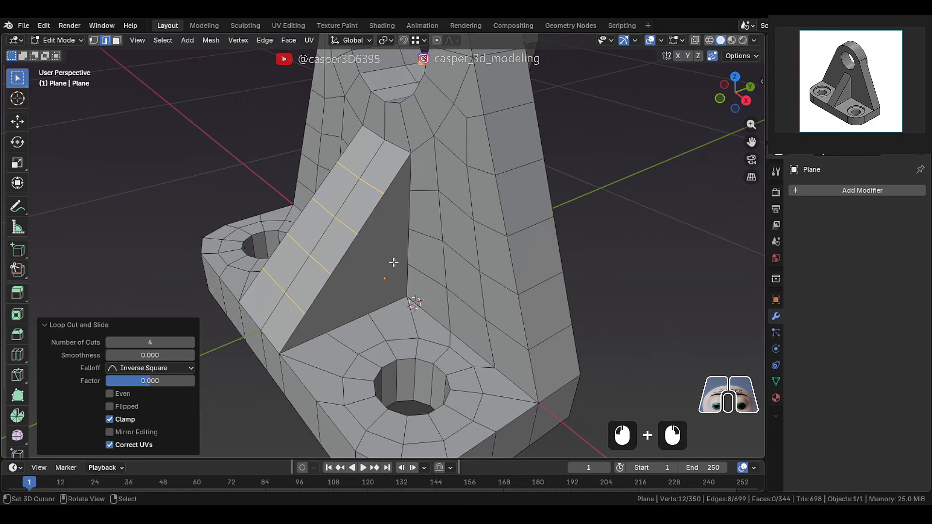
# Connect the two lower vertices of the rib's sloping edge to the vertices along its foot on the base
pyautogui.moveTo(394, 262); pyautogui.dragTo(349, 258, button='middle')
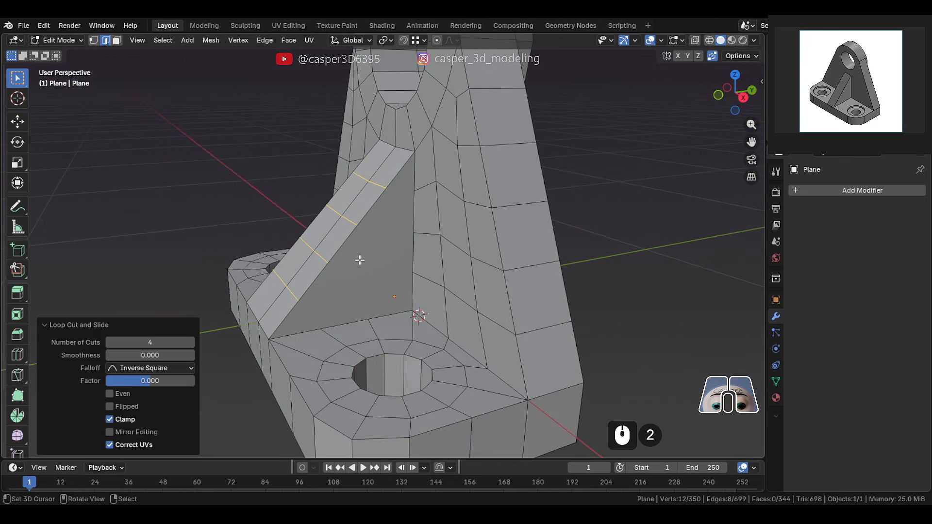
pyautogui.press('1')
pyautogui.click(320, 329)
pyautogui.keyDown('shift'); pyautogui.click(303, 300); pyautogui.keyUp('shift')
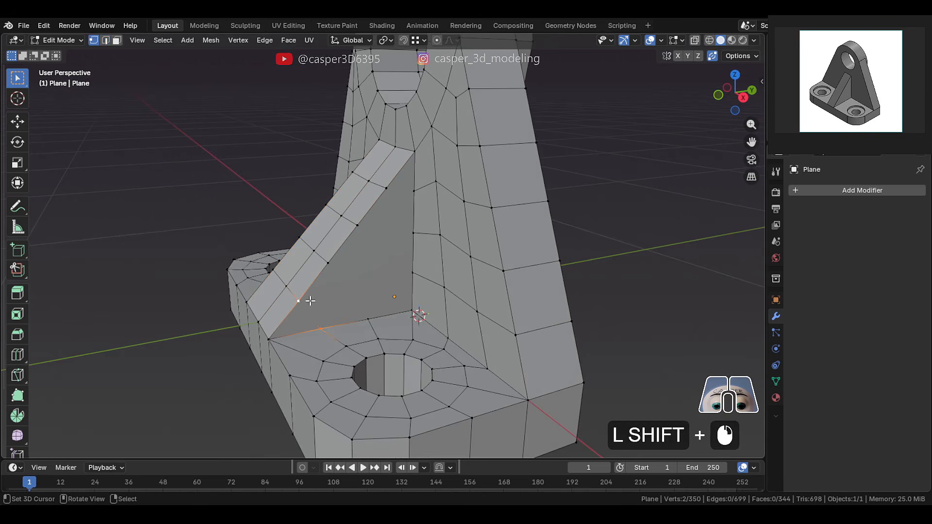
pyautogui.press('j')
pyautogui.click(368, 320)
pyautogui.keyDown('shift'); pyautogui.click(328, 263); pyautogui.keyUp('shift')
pyautogui.press('j')
# Connect the two upper vertices of the rib's sloping edge to the matching vertices on the wall edge
pyautogui.click(386, 188)
pyautogui.keyDown('shift'); pyautogui.click(413, 191); pyautogui.keyUp('shift')
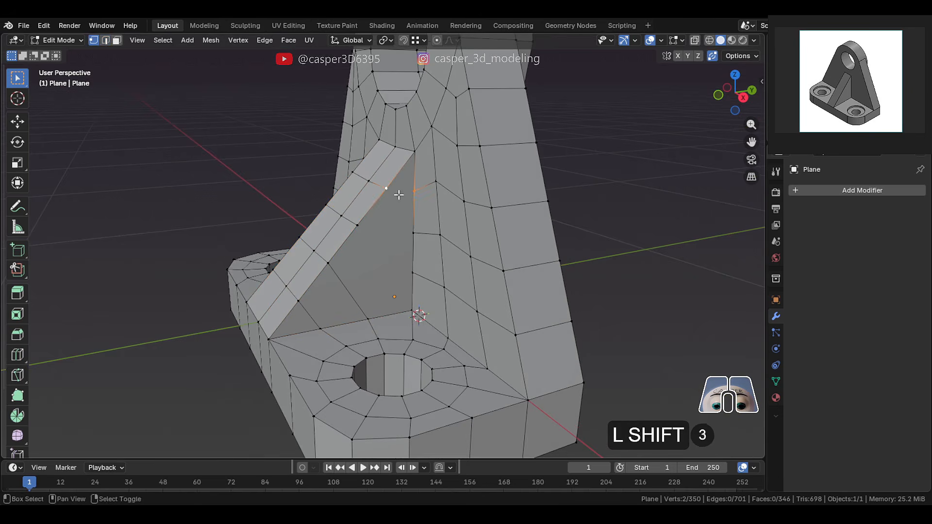
pyautogui.press('j')
pyautogui.click(413, 233)
pyautogui.keyDown('shift'); pyautogui.click(358, 225); pyautogui.keyUp('shift')
# Knife-cut the rib's side from the wall edge across the lower connecting edges, then upward through the upper ones
pyautogui.moveTo(404, 250); pyautogui.dragTo(418, 272, button='middle')
pyautogui.press('k')
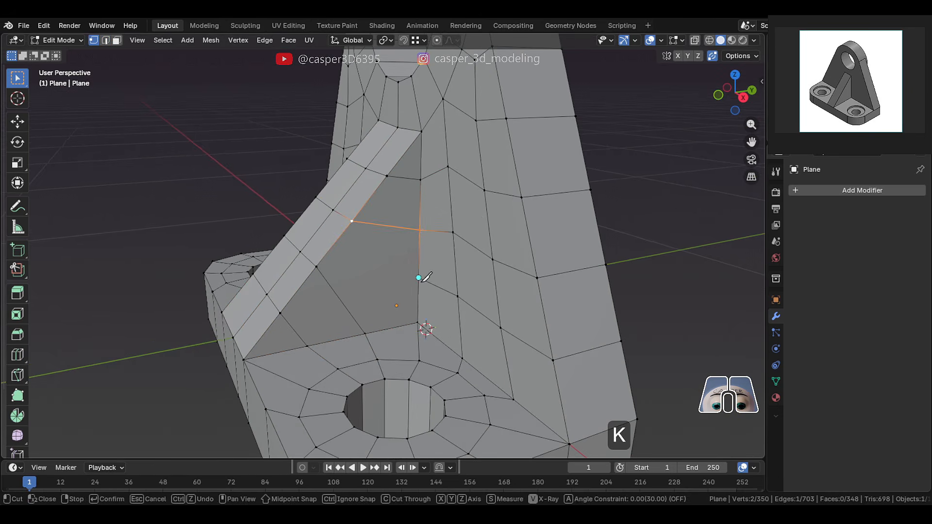
pyautogui.press('Return')
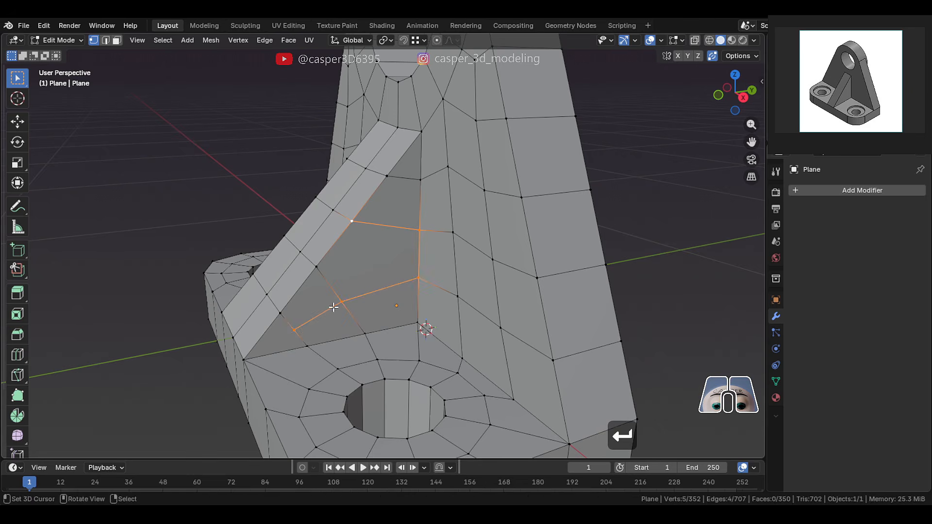
pyautogui.click(342, 300)
pyautogui.press('Return')
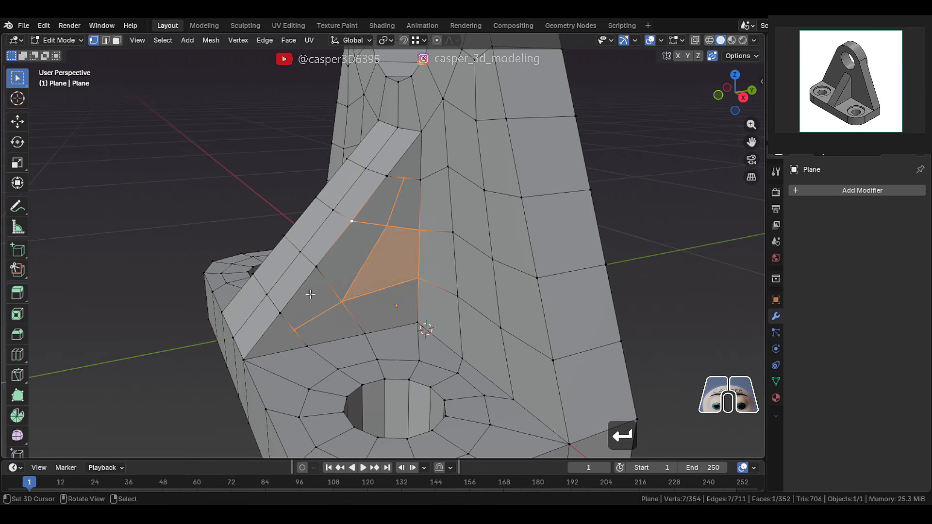
# Slide the two lower interior vertices on the rib's side to even out the surrounding faces
pyautogui.click(297, 328)
pyautogui.press('g')
pyautogui.press('g')
pyautogui.click(335, 301)
pyautogui.press('g')
pyautogui.press('g')
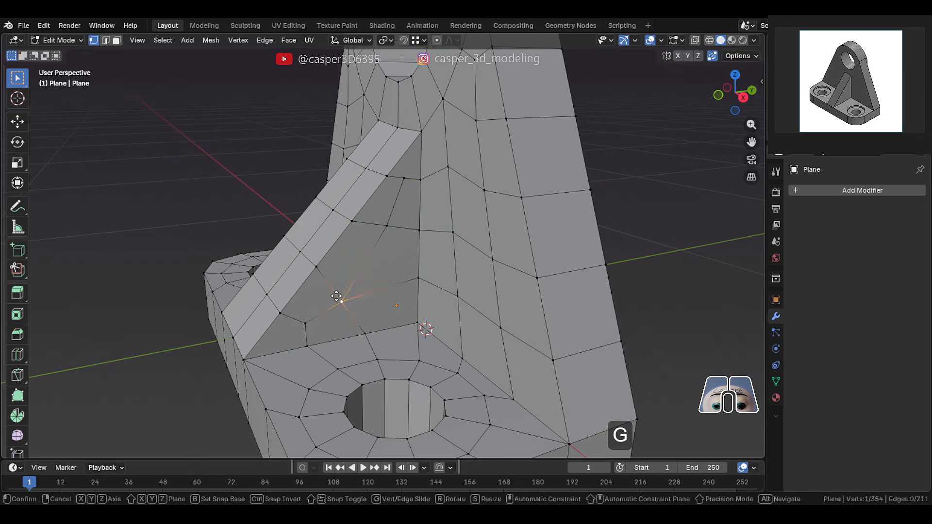
pyautogui.click(349, 292)
pyautogui.press('g')
pyautogui.press('g')
pyautogui.click(354, 287)
# Slide the two upper interior vertices on the rib's side downward for more even quads
pyautogui.click(405, 178)
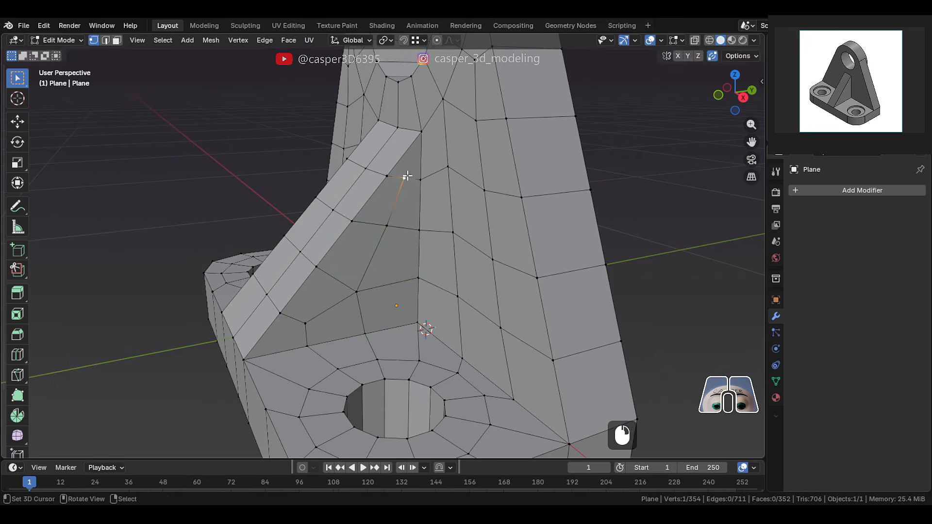
pyautogui.press('g')
pyautogui.press('g')
pyautogui.click(406, 187)
pyautogui.press('g')
pyautogui.press('g')
pyautogui.click(406, 189)
pyautogui.click(388, 221)
pyautogui.press('g')
pyautogui.press('g')
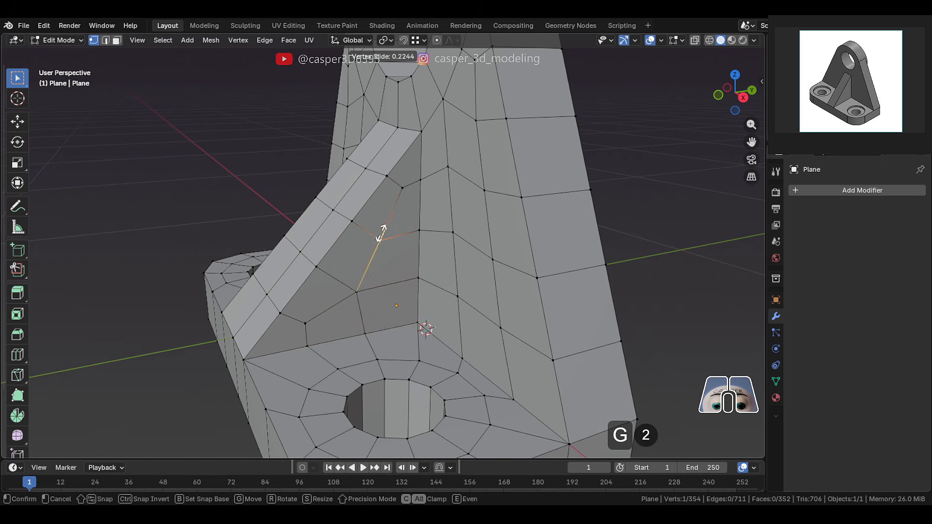
pyautogui.click(381, 234)
# Select the whole mesh and symmetrize it from +X to -X
pyautogui.moveTo(373, 223); pyautogui.dragTo(364, 280, button='middle')
pyautogui.scroll(-3, 512, 214)
pyautogui.click(512, 213)
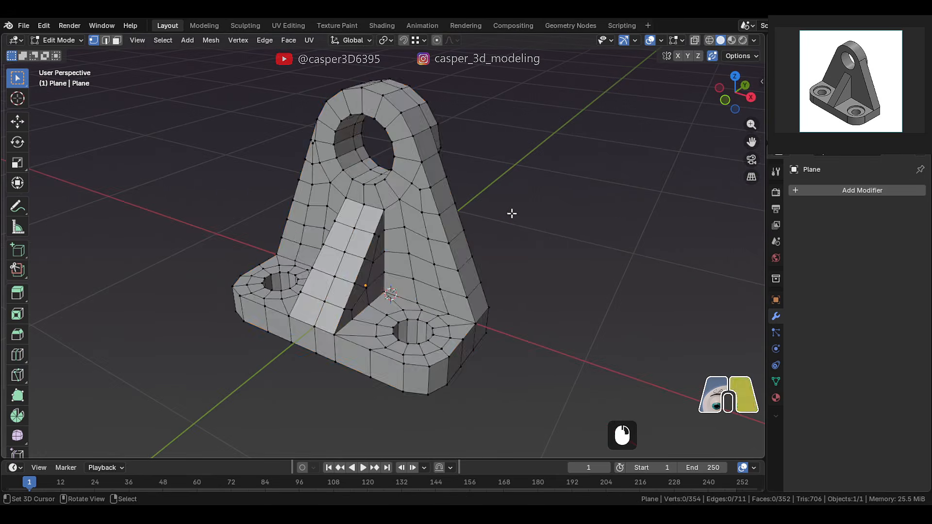
pyautogui.press('a')
pyautogui.click(209, 38)
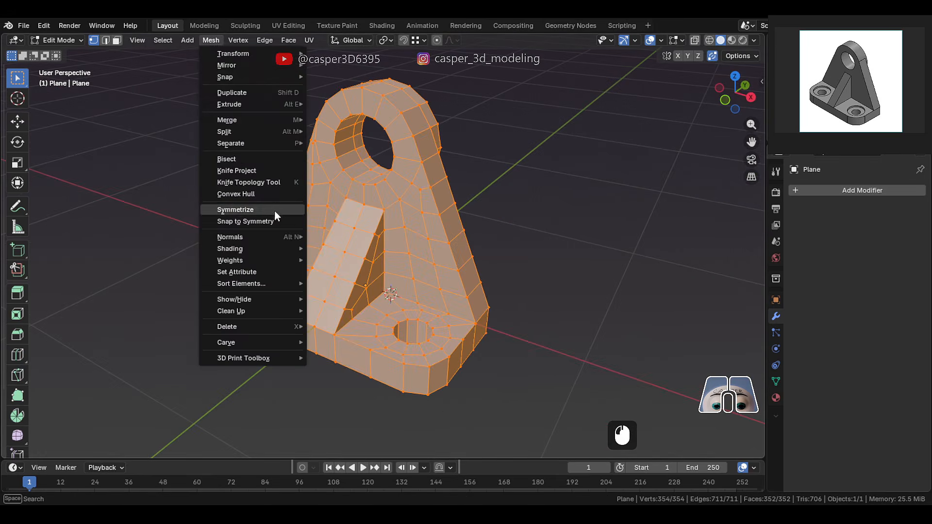
pyautogui.click(282, 210)
pyautogui.press('w')
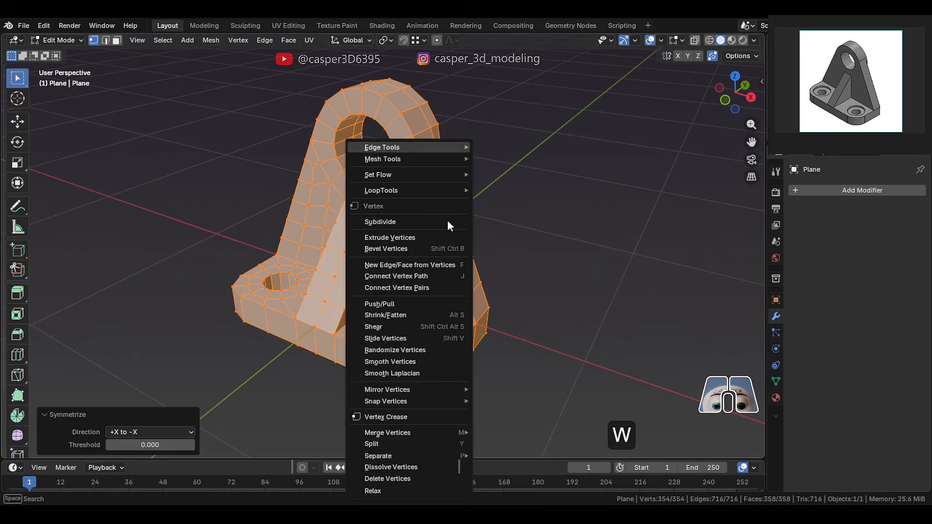
pyautogui.click(502, 202)
# Select the bracket's sharp edges, adjust the sharpness threshold, and add the missed edges to the selection
pyautogui.moveTo(501, 202); pyautogui.dragTo(378, 245, button='middle')
pyautogui.click(160, 40)
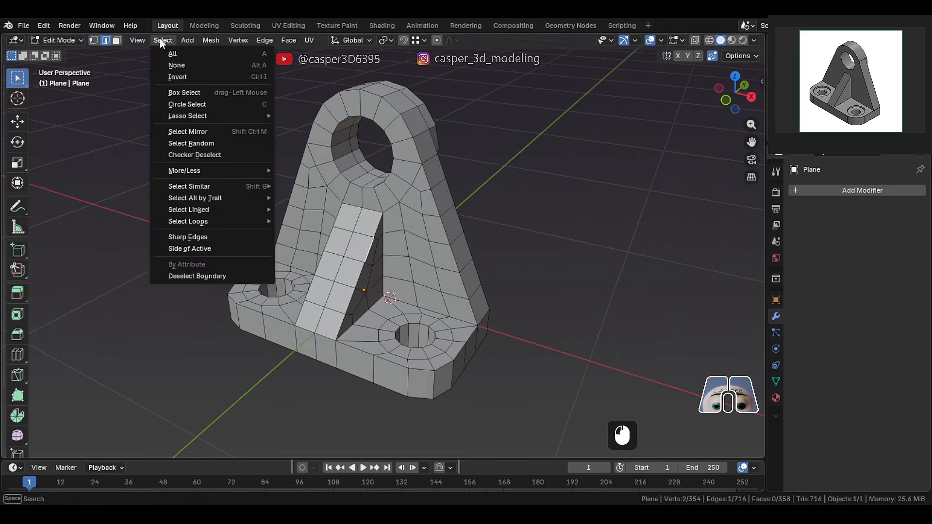
pyautogui.click(238, 237)
pyautogui.moveTo(340, 257); pyautogui.dragTo(373, 265, button='middle')
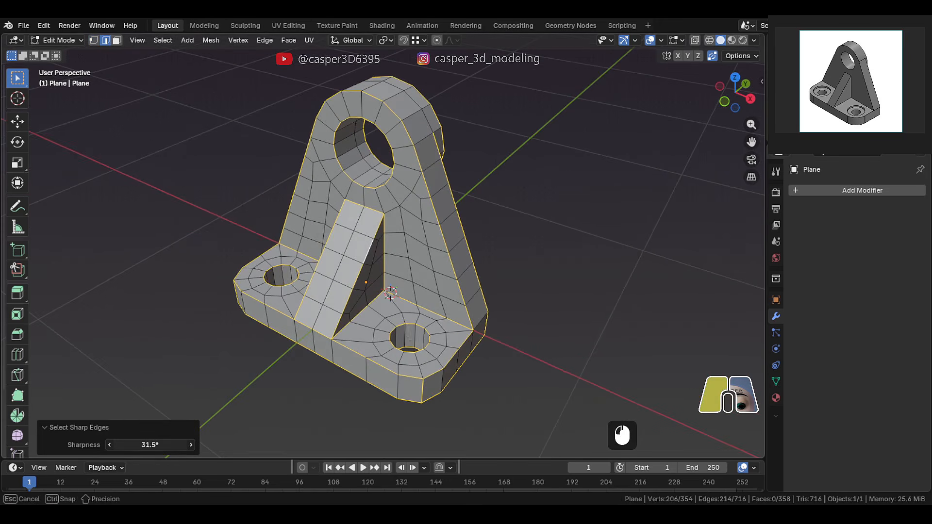
pyautogui.keyDown('shift'); pyautogui.moveTo(384, 388); pyautogui.dragTo(327, 205, button='middle'); pyautogui.keyUp('shift')
pyautogui.moveTo(360, 250); pyautogui.dragTo(279, 250, button='middle')
pyautogui.keyDown('shift'); pyautogui.click(415, 341); pyautogui.keyUp('shift')
pyautogui.moveTo(412, 339); pyautogui.dragTo(419, 289, button='middle')
pyautogui.moveTo(450, 159); pyautogui.dragTo(371, 256, button='middle')
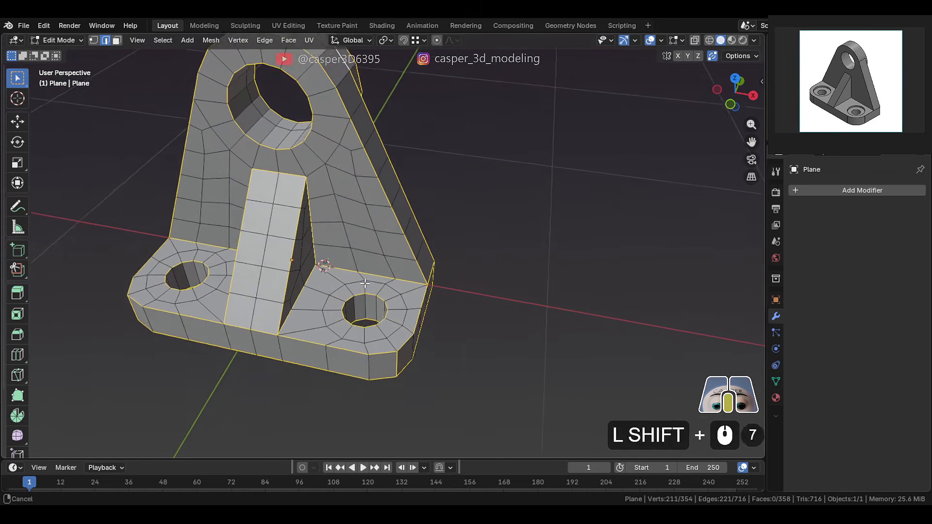
# Select the face ring around the +X base hole and sink it about 0.0359 m with Extrude Manifold
pyautogui.scroll(2, 334, 305)
pyautogui.press('3')
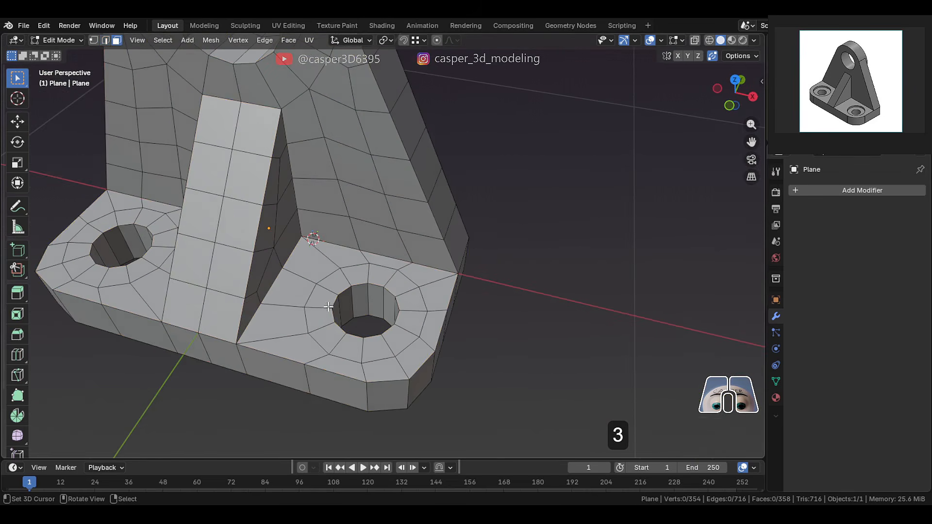
pyautogui.scroll(1, 328, 307)
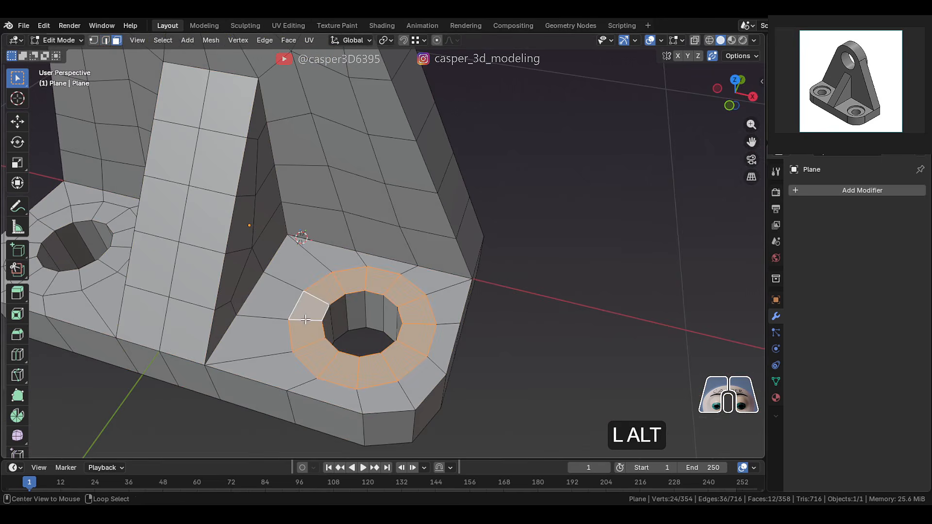
pyautogui.moveTo(315, 317); pyautogui.dragTo(335, 314, button='middle')
pyautogui.hotkey('alt', 'e')
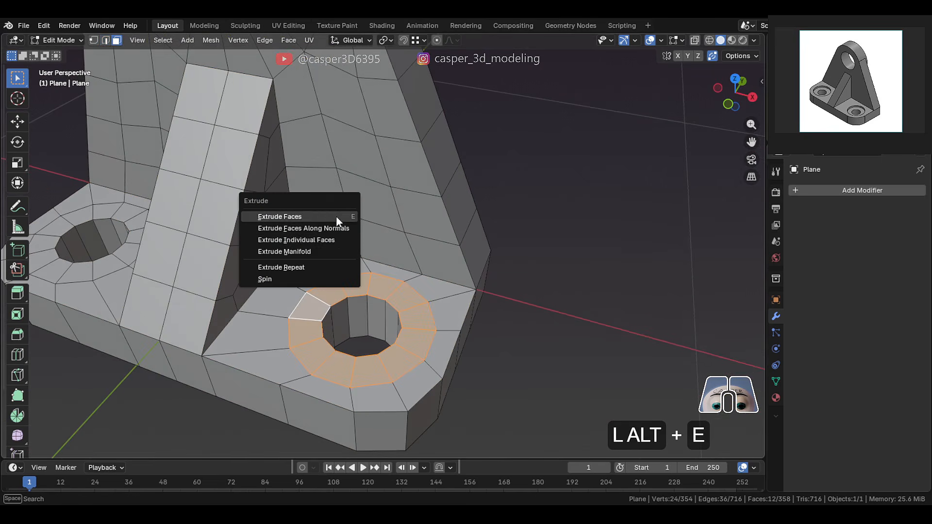
pyautogui.click(350, 251)
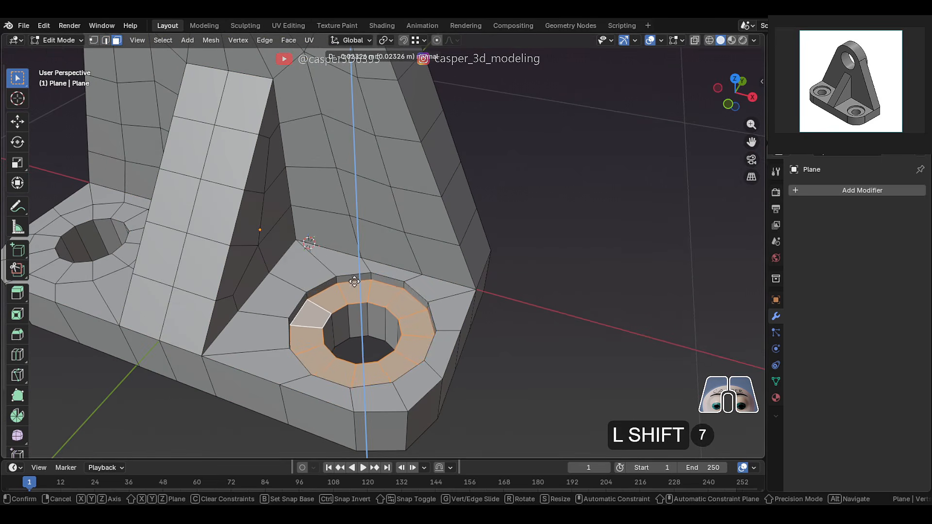
pyautogui.click(357, 315)
pyautogui.moveTo(358, 315); pyautogui.dragTo(370, 288, button='middle')
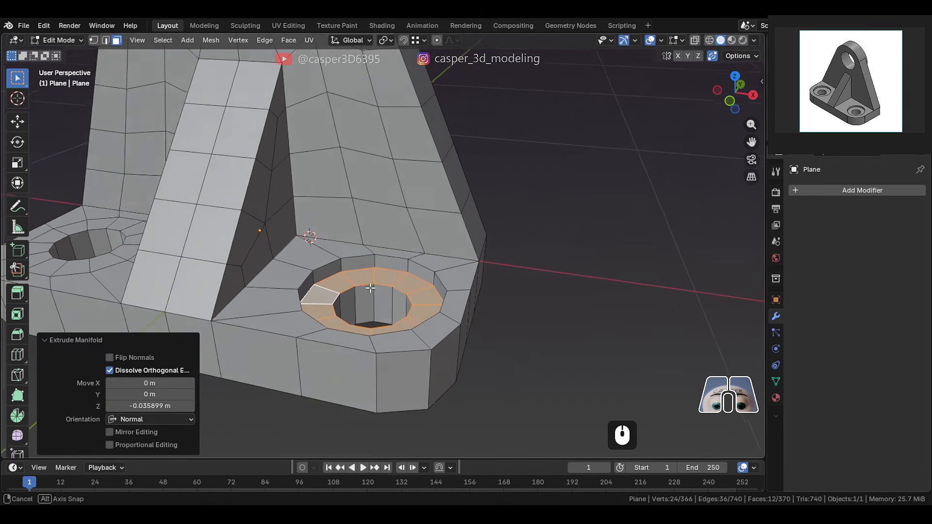
# Select all sharp edges of the bracket, including the new counterbore, and extend the selection with the missed edge loop
pyautogui.press('2')
pyautogui.click(348, 259)
pyautogui.moveTo(348, 259); pyautogui.dragTo(346, 257, button='middle')
pyautogui.click(162, 41)
pyautogui.click(229, 232)
pyautogui.moveTo(314, 199); pyautogui.dragTo(241, 240, button='middle')
pyautogui.keyDown('alt'); pyautogui.keyDown('shift'); pyautogui.click(334, 127); pyautogui.keyUp('shift'); pyautogui.keyUp('alt')
pyautogui.moveTo(335, 128); pyautogui.dragTo(299, 211, button='middle')
pyautogui.keyDown('shift'); pyautogui.moveTo(364, 237); pyautogui.dragTo(354, 220, button='middle'); pyautogui.keyUp('shift')
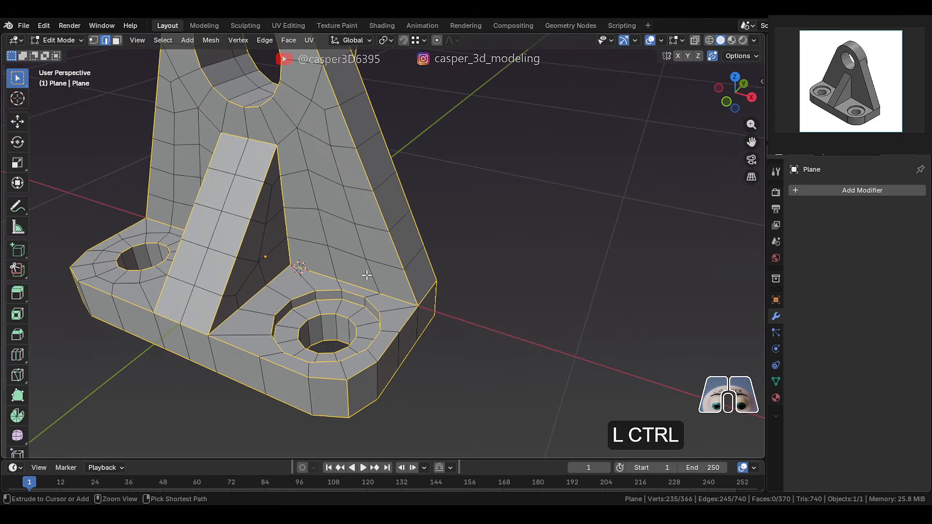
# Bevel the selected edges with a width of 0.0084 m, 2 segments and a profile shape of 1.000
pyautogui.hotkey('ctrl', 'b')
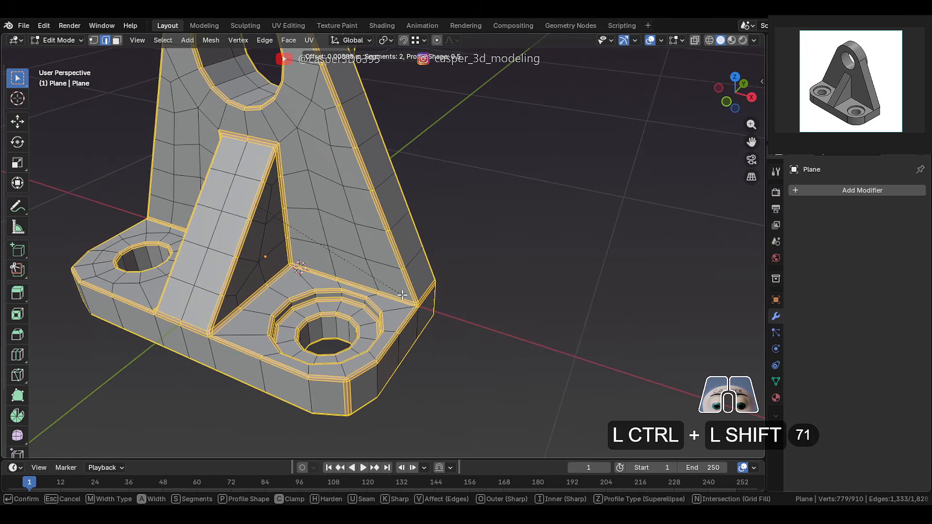
pyautogui.click(401, 294)
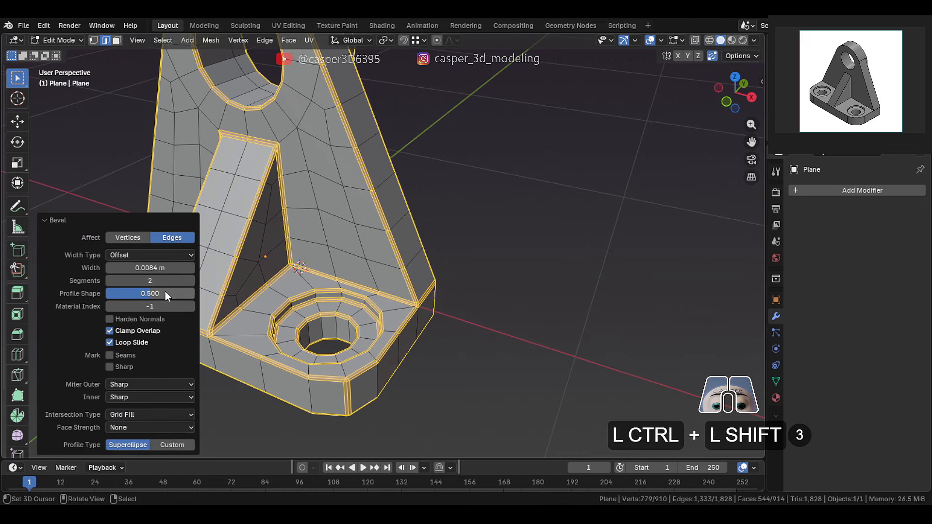
pyautogui.moveTo(160, 289); pyautogui.dragTo(204, 289)
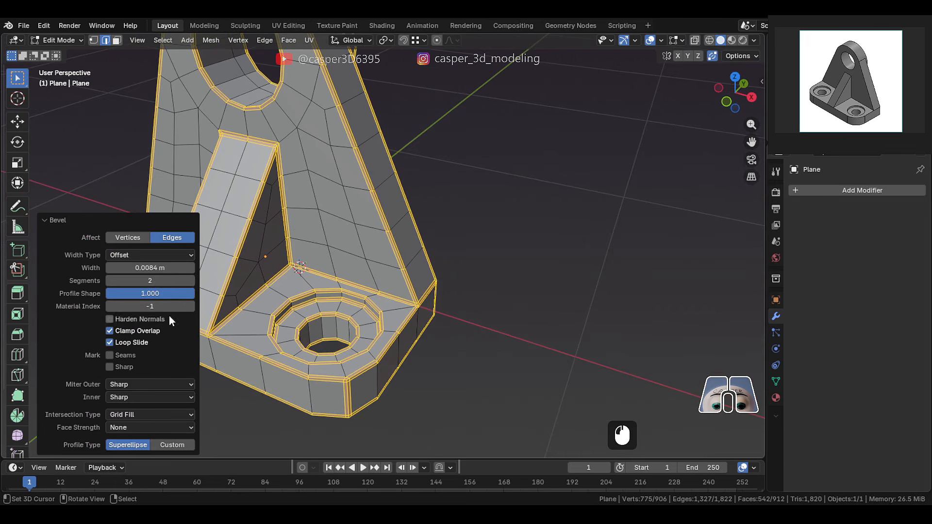
# Turn off Clamp Overlap and Loop Slide for the bevel and set its outer miter to Arc
pyautogui.click(110, 331)
pyautogui.click(188, 380)
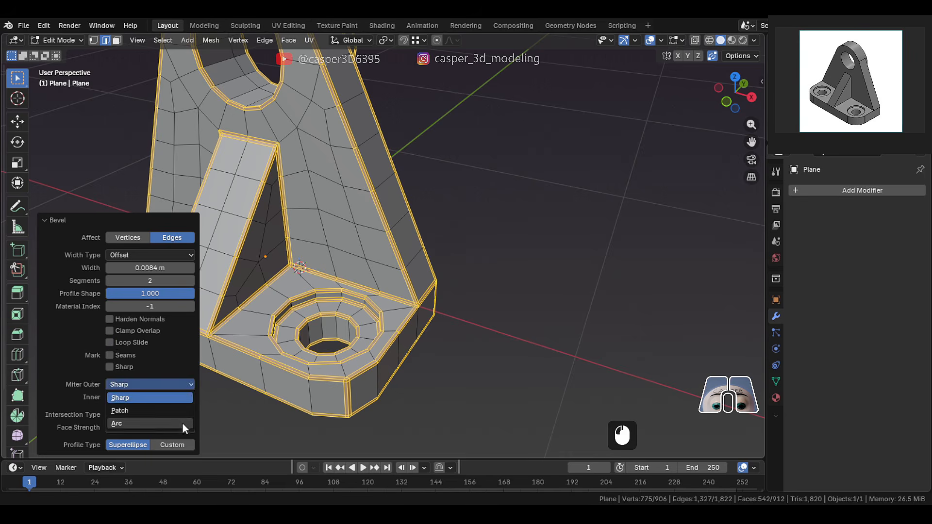
pyautogui.click(185, 421)
pyautogui.scroll(2, 341, 117)
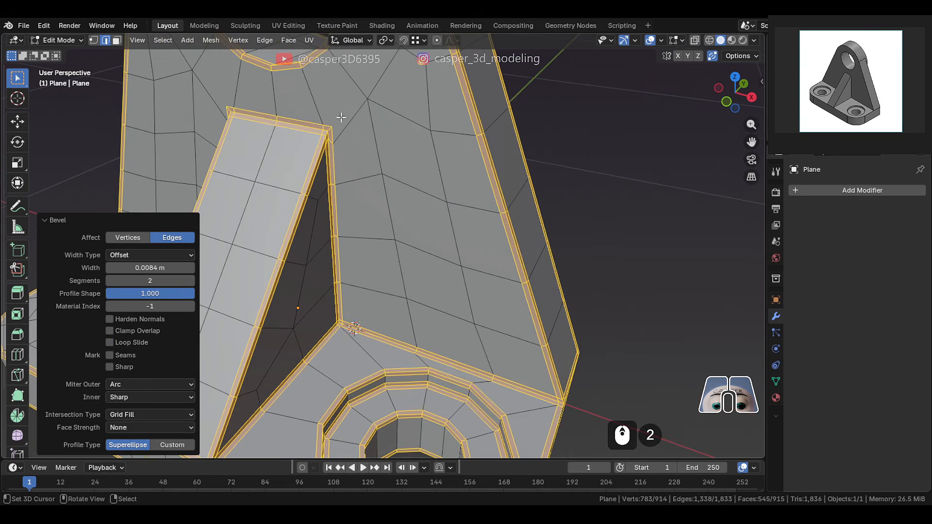
pyautogui.click(180, 398)
pyautogui.click(179, 384)
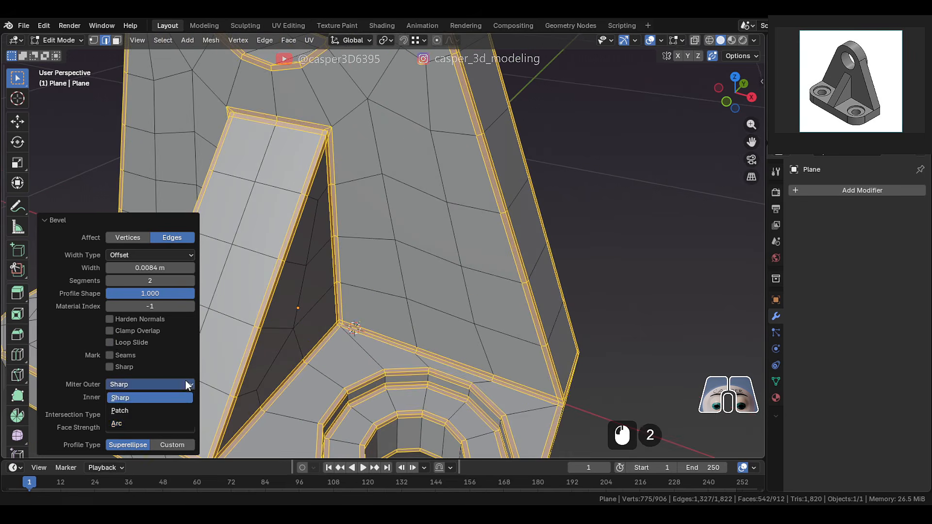
pyautogui.click(181, 419)
# Connect the rib's upper +X corner vertex to the nearest vertex on the wall hole's lower rim
pyautogui.keyDown('shift'); pyautogui.moveTo(356, 160); pyautogui.dragTo(369, 226, button='middle'); pyautogui.keyUp('shift')
pyautogui.moveTo(337, 186); pyautogui.dragTo(364, 177, button='middle')
pyautogui.press('1')
pyautogui.rightClick(348, 189)
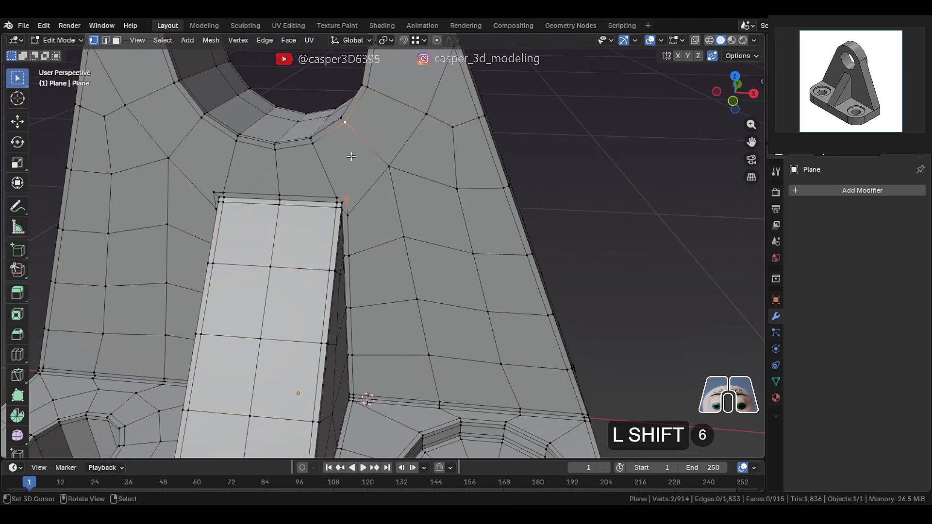
pyautogui.rightClick(371, 184)
# Slide and move the wall vertices beside the rib's upper +X corner to even out the surrounding faces
pyautogui.moveTo(371, 185); pyautogui.dragTo(389, 234, button='middle')
pyautogui.press('g')
pyautogui.press('g')
pyautogui.click(358, 143)
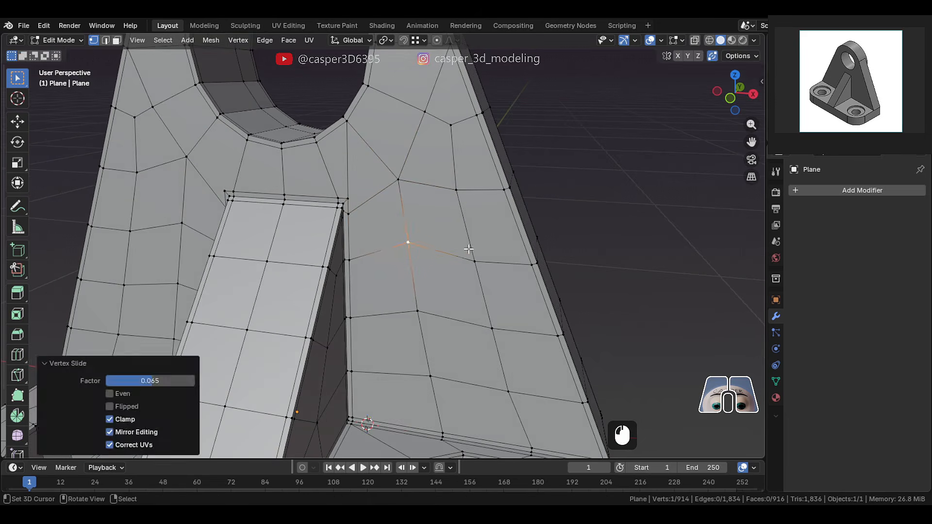
pyautogui.press('g')
pyautogui.click(402, 244)
# Slide the +X bevel edge of the base's front corner onto the corner's middle edge with a factor of -1.000
pyautogui.press('2')
pyautogui.scroll(-3, 514, 208)
pyautogui.moveTo(514, 208); pyautogui.dragTo(395, 220, button='middle')
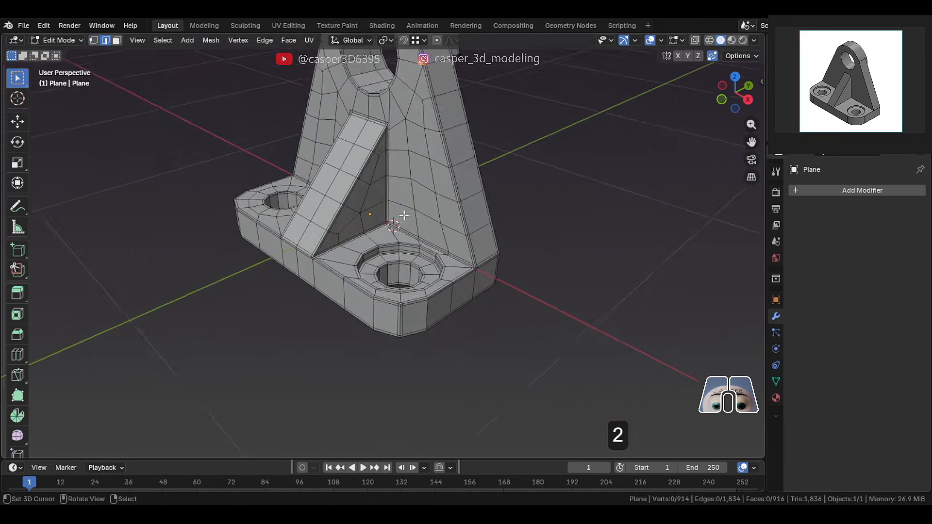
pyautogui.scroll(5, 347, 179)
pyautogui.rightClick(347, 178)
pyautogui.moveTo(347, 178); pyautogui.dragTo(346, 97, button='middle')
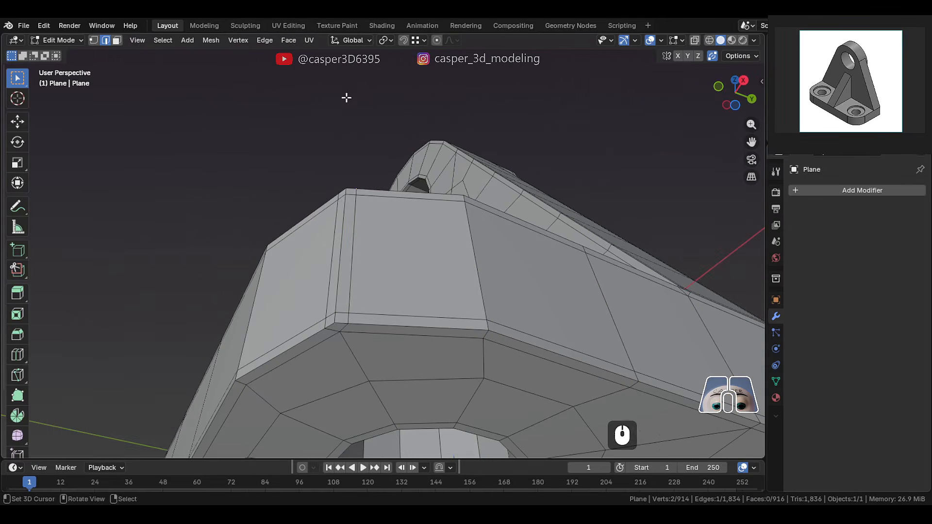
pyautogui.keyDown('ctrl'); pyautogui.click(345, 325); pyautogui.keyUp('ctrl')
pyautogui.moveTo(345, 324); pyautogui.dragTo(331, 203, button='middle')
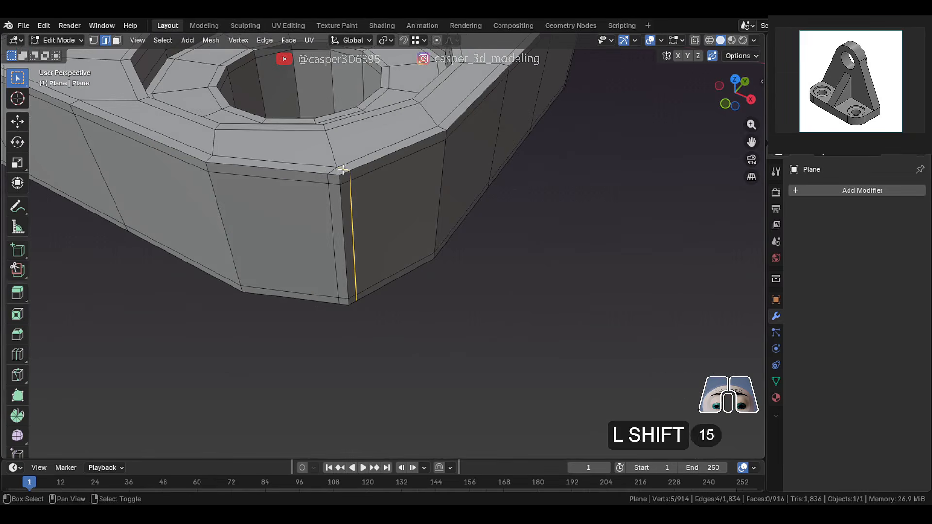
pyautogui.press('g')
pyautogui.press('g')
pyautogui.click(255, 195)
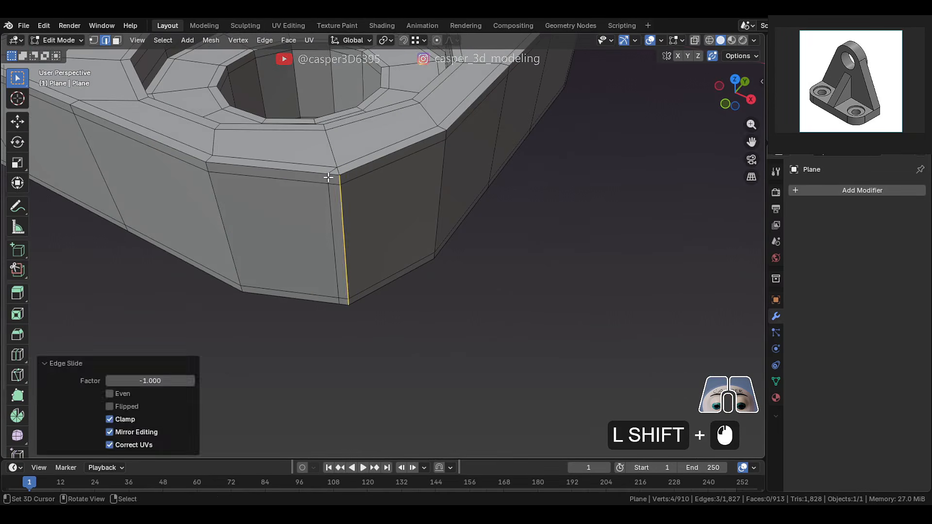
# Collapse the remaining bevel edge on the other side of the base corner onto its middle edge with Edge Slide, factor -1.000
pyautogui.keyDown('ctrl'); pyautogui.keyDown('shift'); pyautogui.click(344, 223); pyautogui.keyUp('shift'); pyautogui.keyUp('ctrl')
pyautogui.press('g')
pyautogui.press('g')
pyautogui.click(449, 212)
# Dissolve the surplus bevel edges where the wall's side meets the rear boss around the hole
pyautogui.moveTo(449, 212); pyautogui.dragTo(400, 155, button='middle')
pyautogui.moveTo(414, 119); pyautogui.dragTo(408, 127, button='middle')
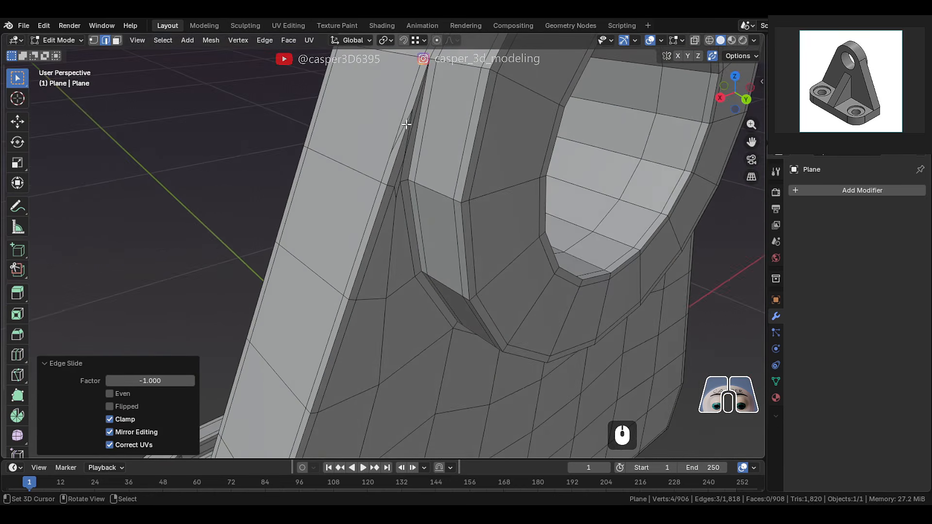
pyautogui.click(408, 127)
pyautogui.moveTo(401, 168); pyautogui.dragTo(395, 171, button='middle')
pyautogui.press('x')
pyautogui.click(388, 239)
# Merge the three clustered vertices in the narrow gap between the wall's side and the rear boss
pyautogui.press('1')
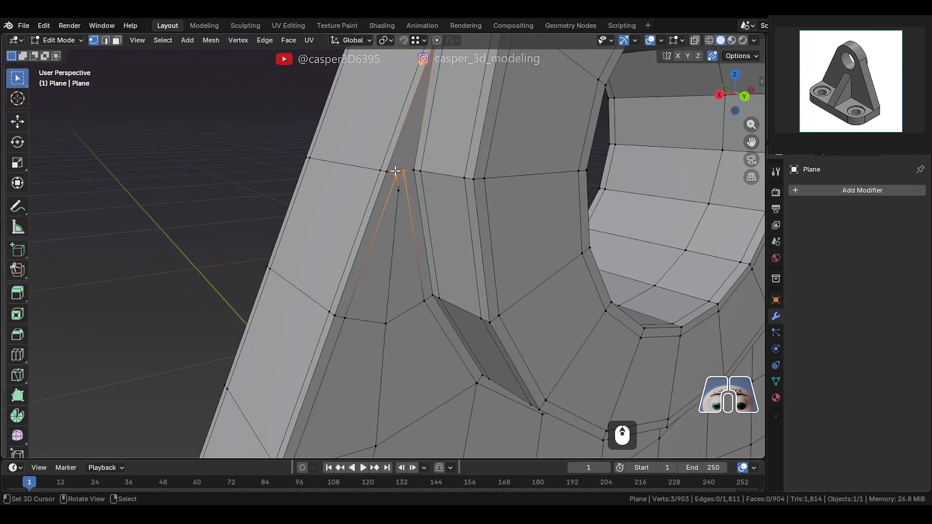
pyautogui.keyDown('shift'); pyautogui.click(404, 166); pyautogui.keyUp('shift')
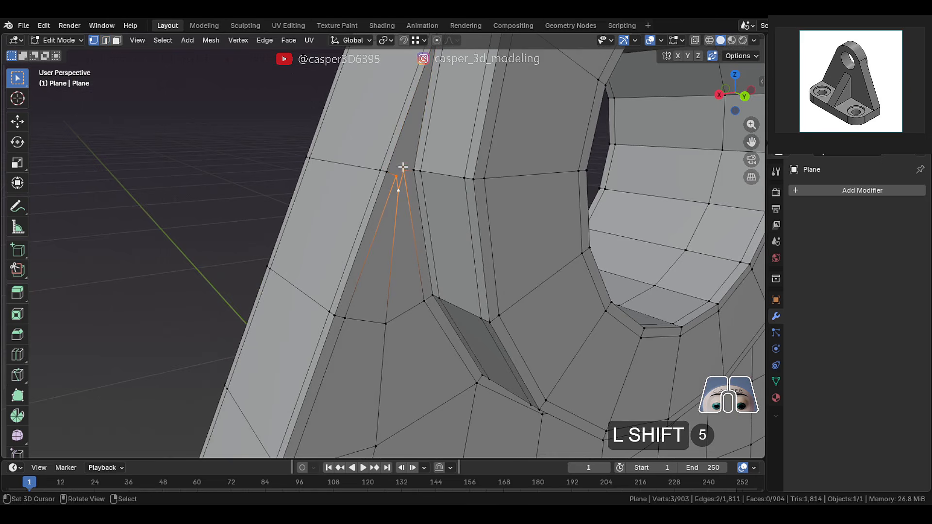
pyautogui.press('m')
pyautogui.click(392, 157)
pyautogui.press('2')
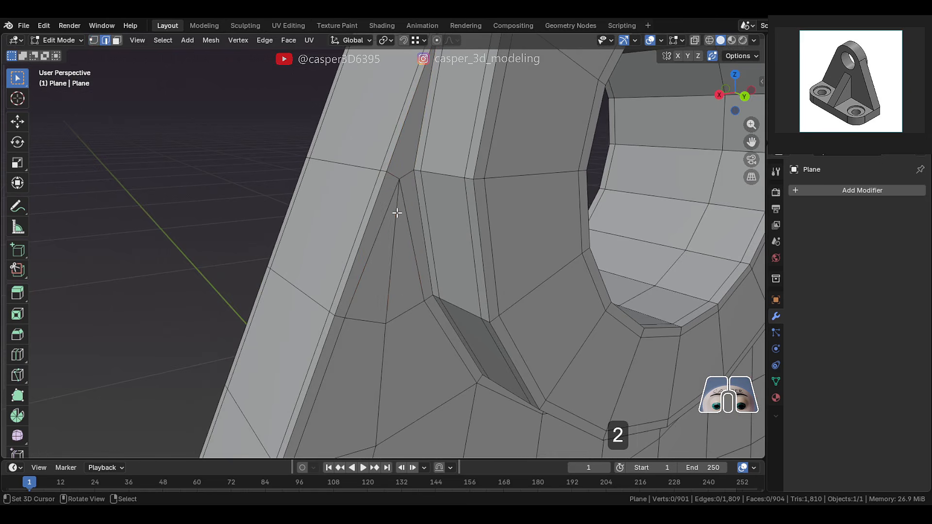
# Dissolve the middle edge below the merged vertex and slide that vertex slightly upward into the gap
pyautogui.press('x')
pyautogui.click(400, 210)
pyautogui.press('1')
pyautogui.click(414, 179)
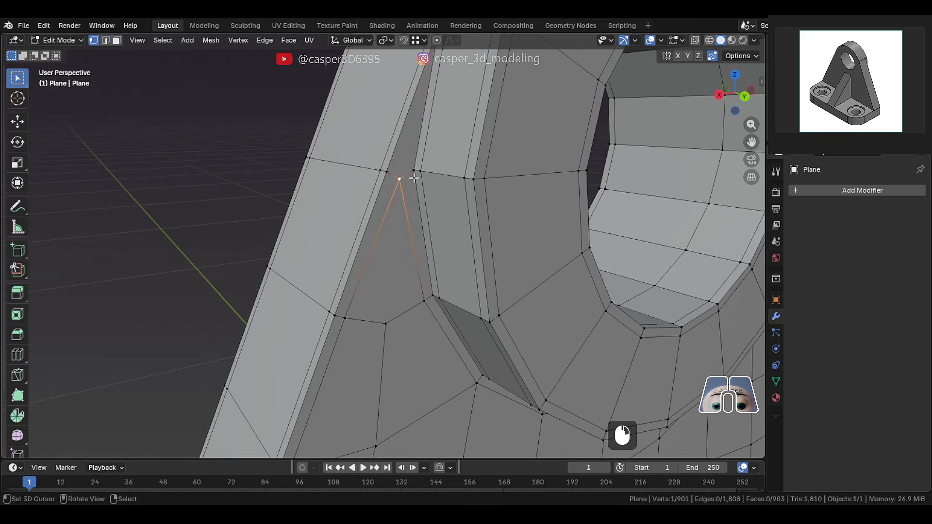
pyautogui.press('g')
pyautogui.press('g')
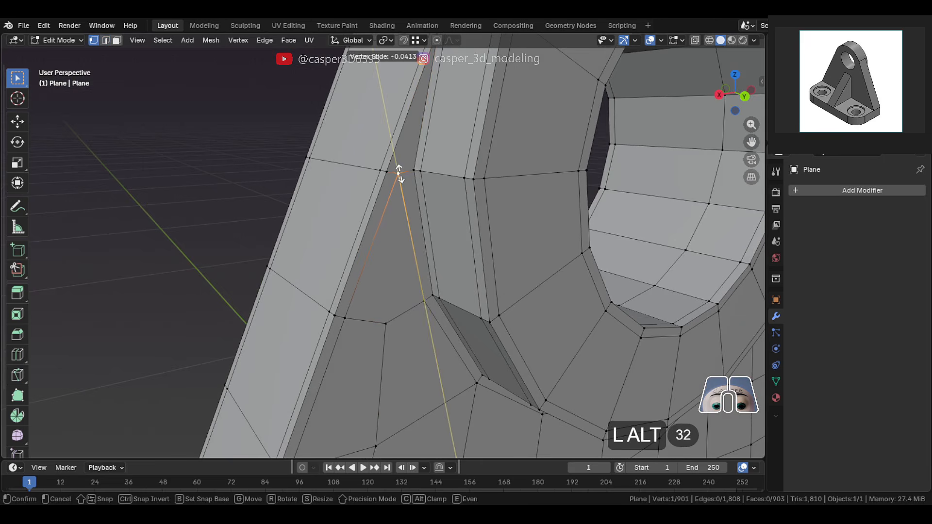
pyautogui.click(399, 174)
# Slide the doubled bevel vertices on the outer curve above the boss gap together with Vertex Slide, factor 1.000
pyautogui.press('2')
pyautogui.moveTo(402, 177); pyautogui.dragTo(436, 150, button='middle')
pyautogui.press('1')
pyautogui.press('g')
pyautogui.press('g')
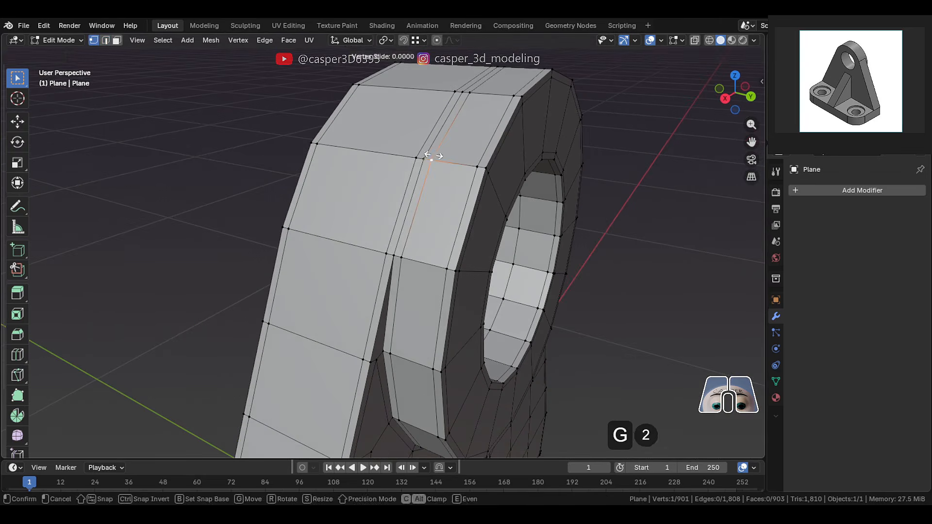
pyautogui.click(415, 146)
pyautogui.press('g')
pyautogui.press('g')
pyautogui.click(432, 166)
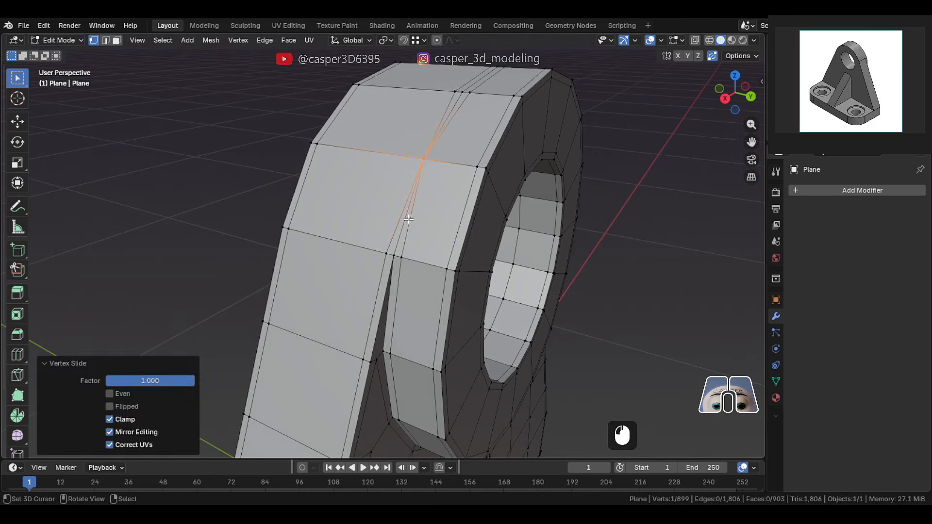
# Dissolve the redundant bevel edges running along the rounded top from the seam between wall and boss
pyautogui.press('2')
pyautogui.click(404, 221)
pyautogui.press('x')
pyautogui.click(420, 195)
pyautogui.moveTo(421, 195); pyautogui.dragTo(420, 139, button='middle')
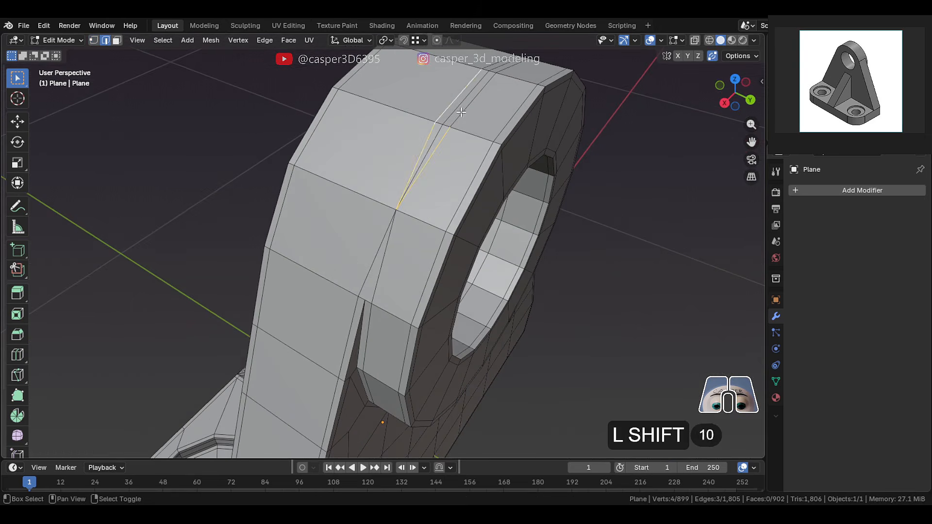
pyautogui.moveTo(461, 112); pyautogui.dragTo(414, 153, button='middle')
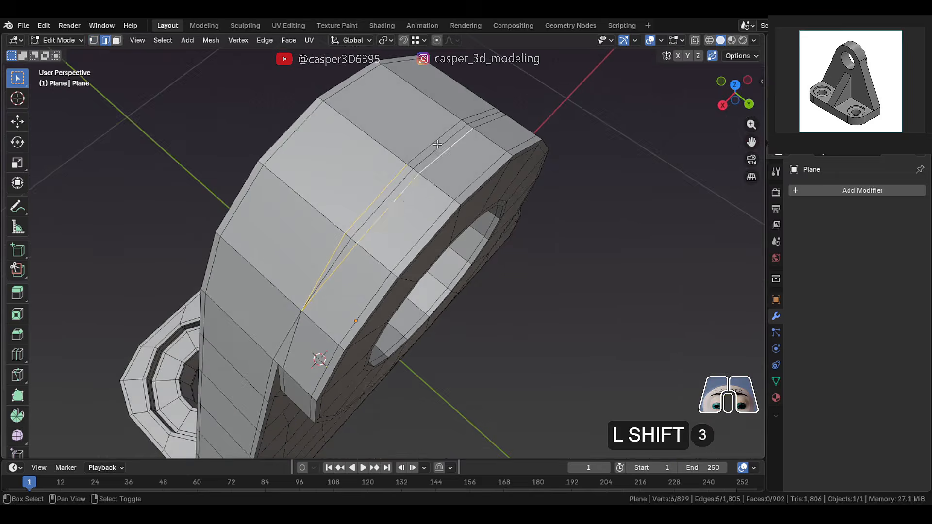
pyautogui.press('x')
pyautogui.click(414, 153)
# Select the whole bracket mesh and symmetrize it from +X to -X
pyautogui.moveTo(367, 189); pyautogui.dragTo(272, 228, button='middle')
pyautogui.press('a')
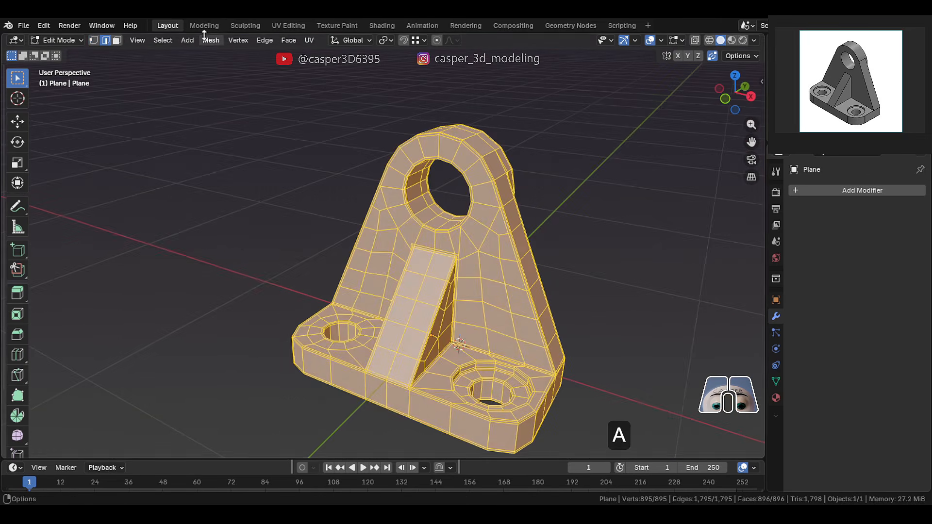
pyautogui.click(210, 38)
pyautogui.click(236, 209)
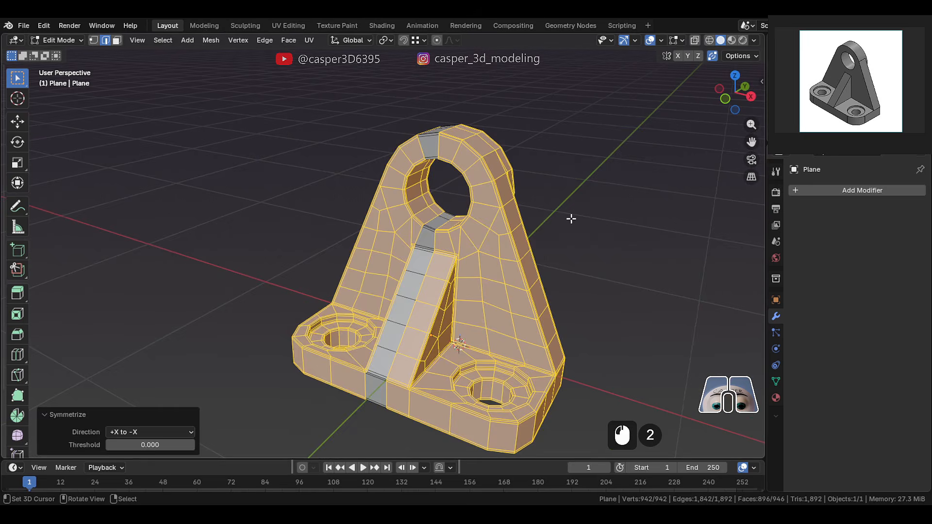
# Shade the bracket smooth and add a Subdivision Surface modifier with 2 viewport levels
pyautogui.keyDown('shift'); pyautogui.moveTo(571, 219); pyautogui.dragTo(508, 204, button='middle'); pyautogui.keyUp('shift')
pyautogui.press('Tab')
pyautogui.press('w')
pyautogui.click(411, 189)
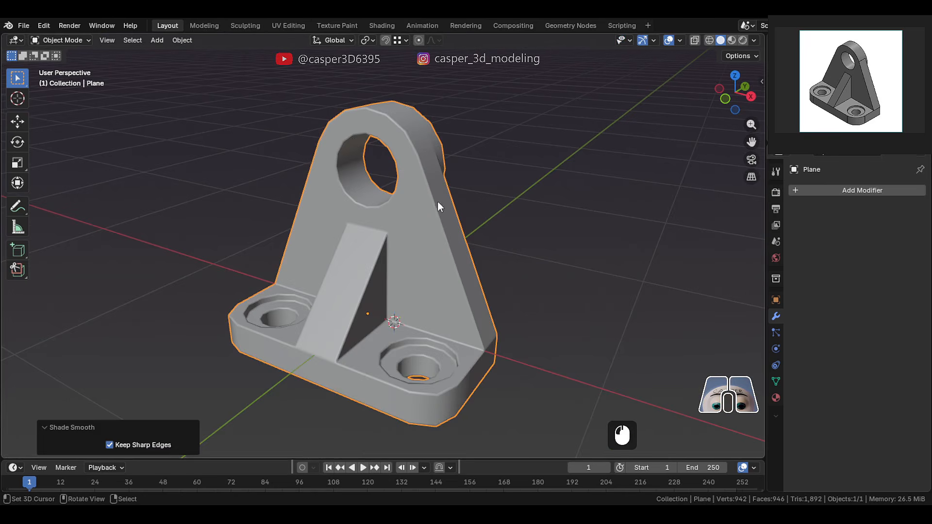
pyautogui.click(825, 191)
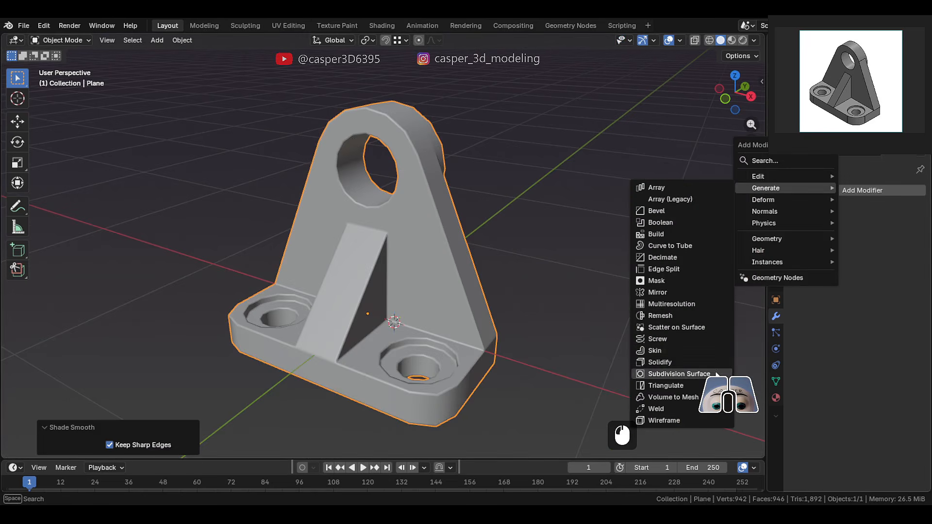
pyautogui.click(718, 375)
pyautogui.click(907, 244)
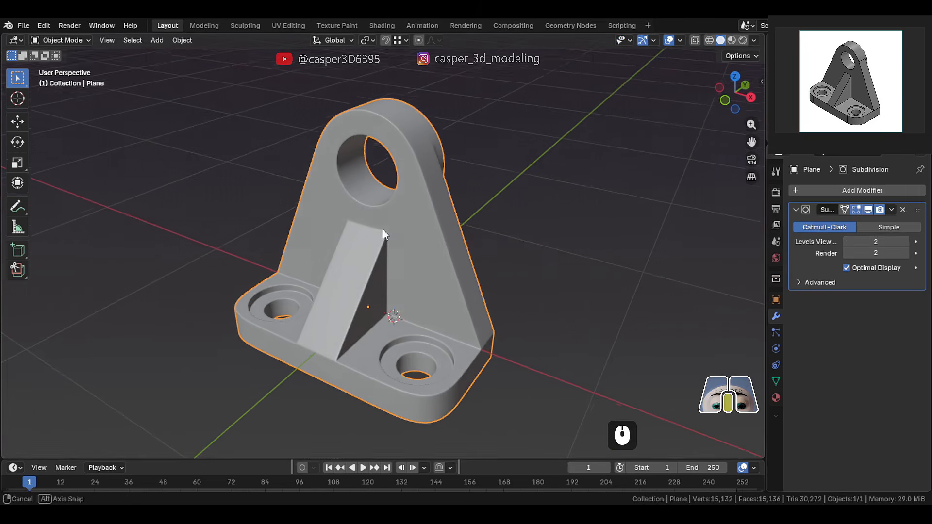
# Display the subdivision on the edit cage and compare the bracket's mesh with its smoothed shape
pyautogui.moveTo(383, 230); pyautogui.dragTo(726, 191, button='middle')
pyautogui.press('Tab')
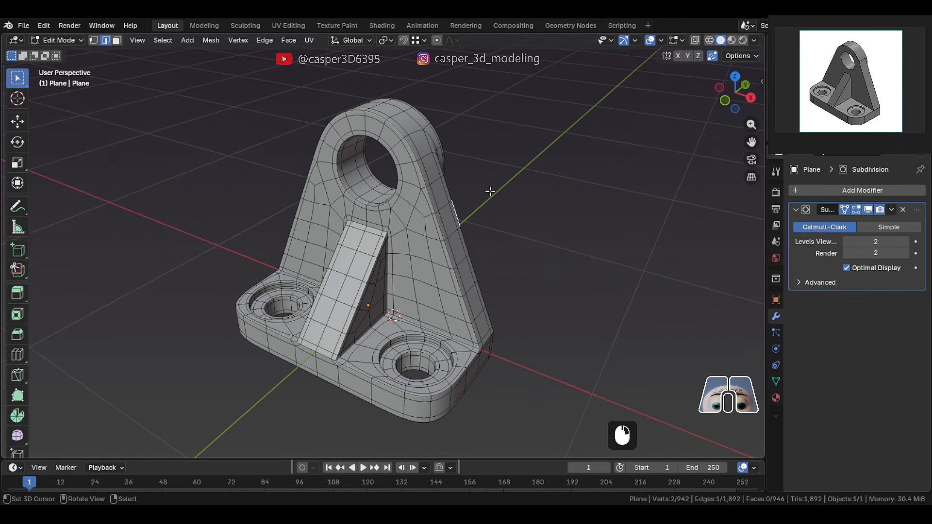
pyautogui.press('Tab')
pyautogui.press('Tab')
pyautogui.moveTo(458, 204)
pyautogui.mouseDown(button='middle')
pyautogui.moveTo(252, 188)
pyautogui.moveTo(340, 194)
pyautogui.mouseUp(button='middle')
pyautogui.press('Tab')
# Enable Cavity in the viewport shading and hide the overlays to present the finished bracket
pyautogui.click(754, 40)
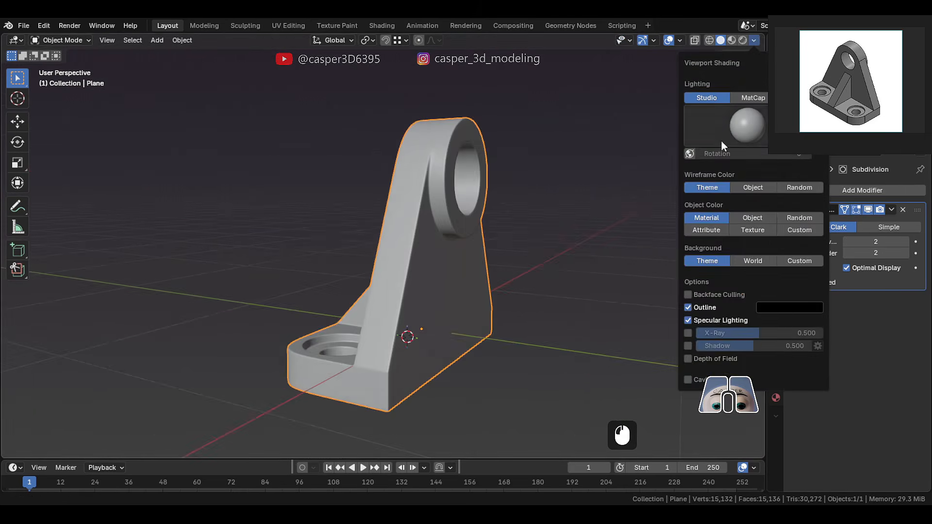
pyautogui.click(688, 379)
pyautogui.moveTo(574, 220)
pyautogui.mouseDown(button='middle')
pyautogui.moveTo(348, 183)
pyautogui.moveTo(571, 191)
pyautogui.moveTo(517, 235)
pyautogui.moveTo(505, 129)
pyautogui.moveTo(529, 222)
pyautogui.moveTo(404, 185)
pyautogui.mouseUp(button='middle')
pyautogui.press('Tab')
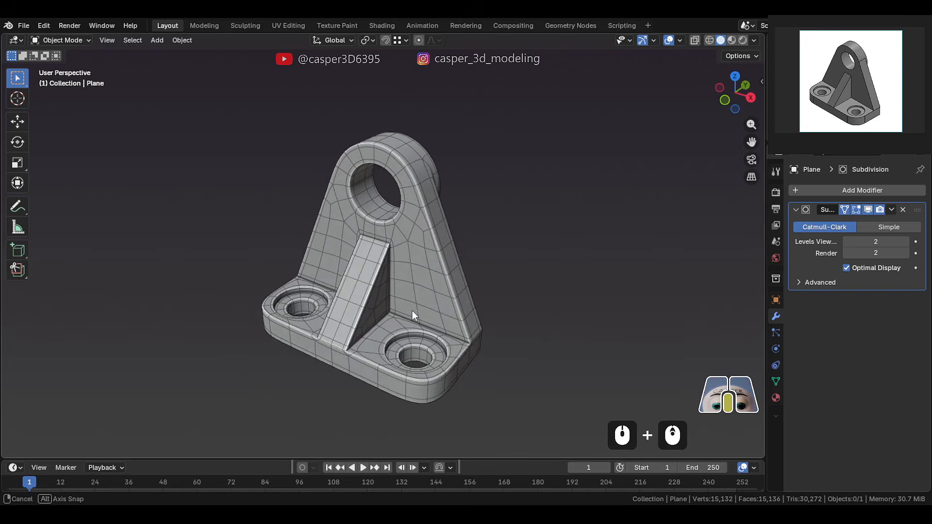
pyautogui.hotkey('shift', 'alt', 'z')
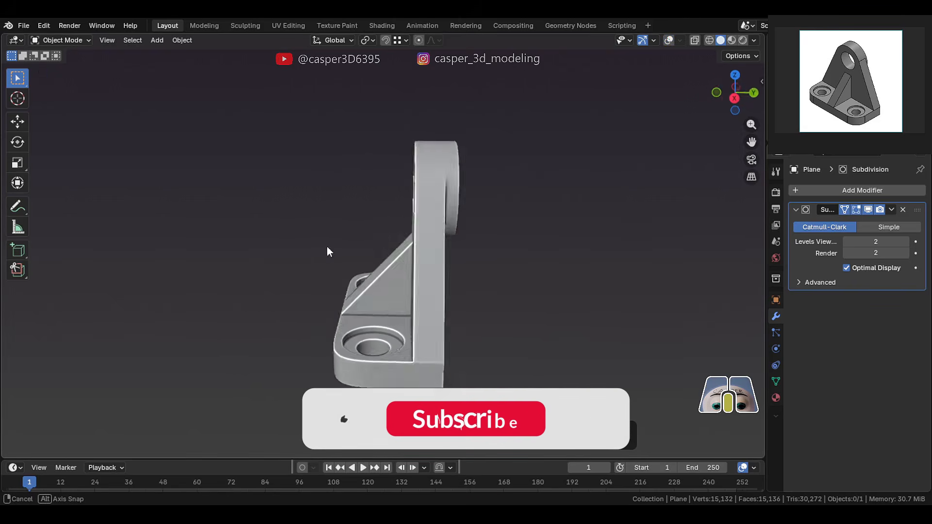